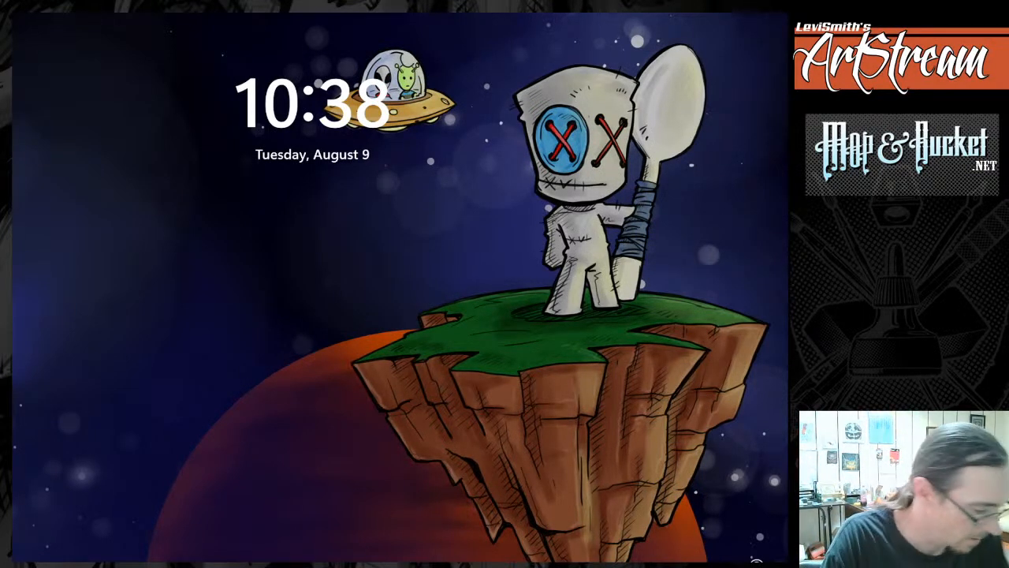
Unlock the computer by entering the account PIN.
key("Return")
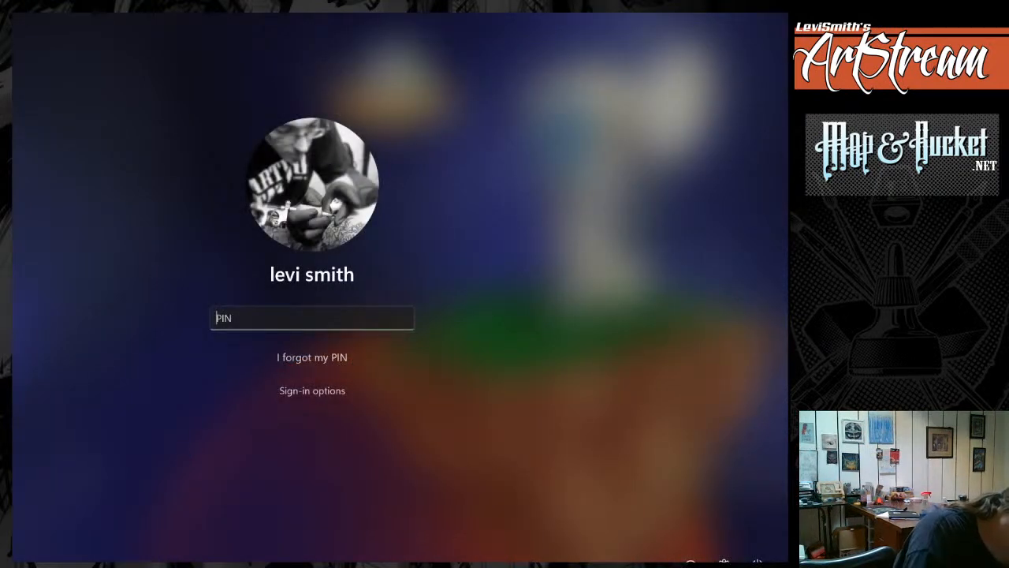
type("••••")
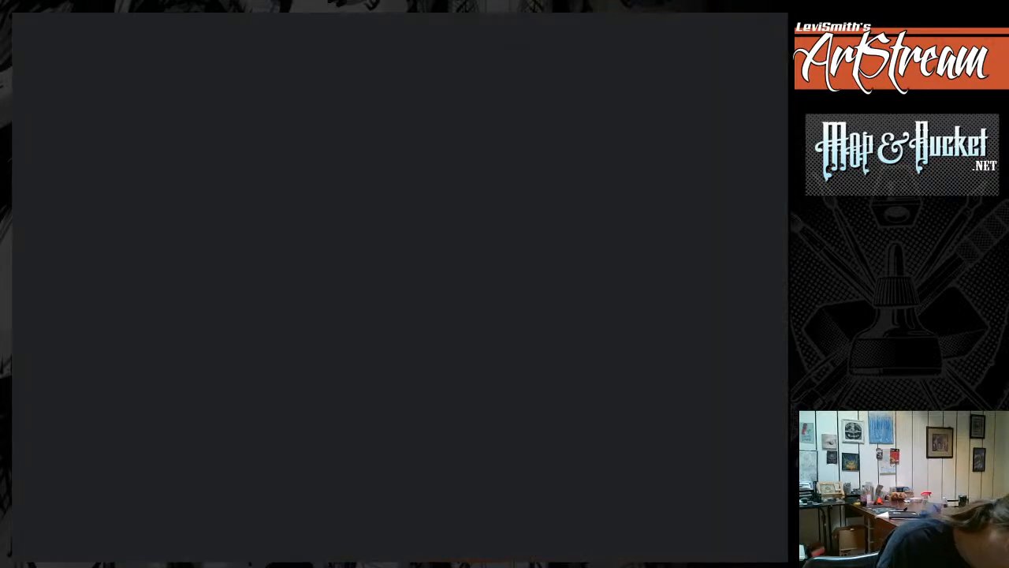
Close all open Discord windows.
right_click(477, 561)
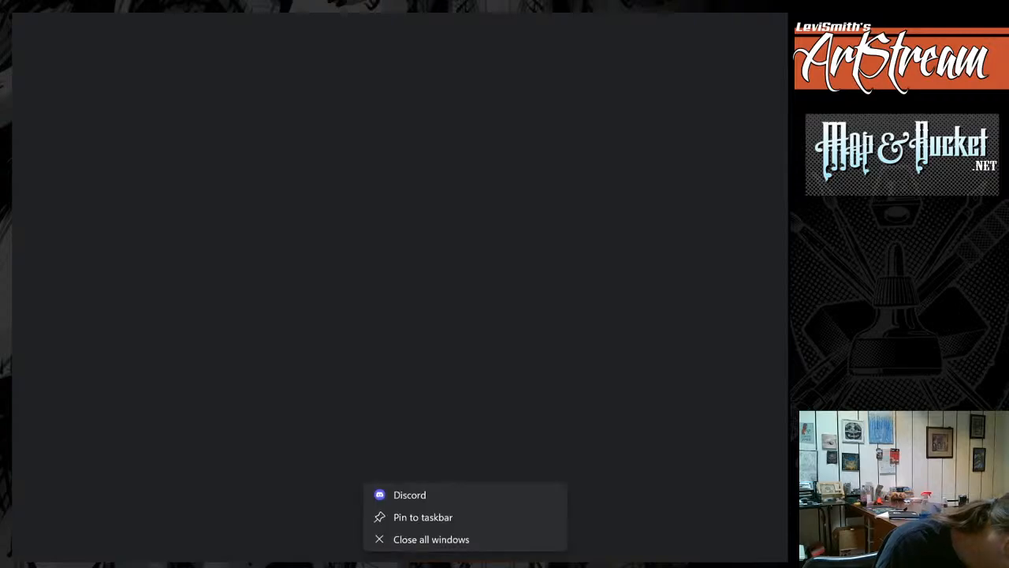
right_click(479, 560)
left_click(432, 539)
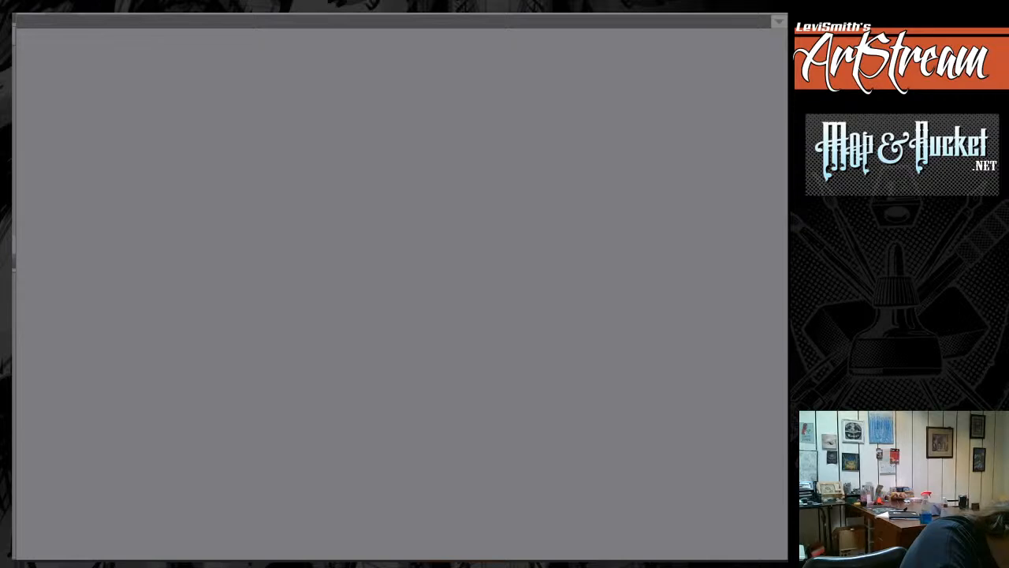
Create a new illustration from the Square1 preset, 8.50 × 8.50 in at 300 resolution.
key("ctrl+o")
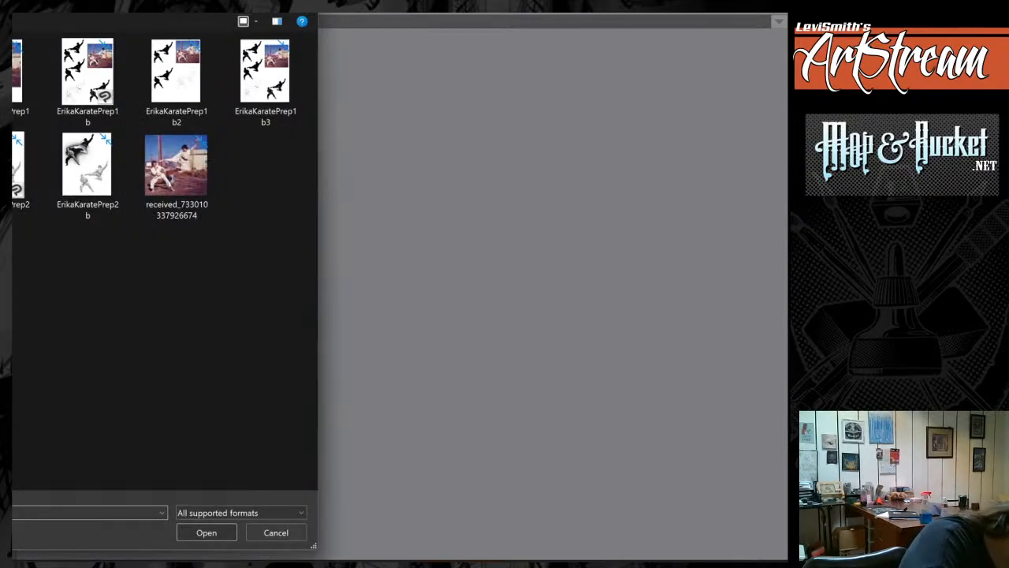
left_click(276, 533)
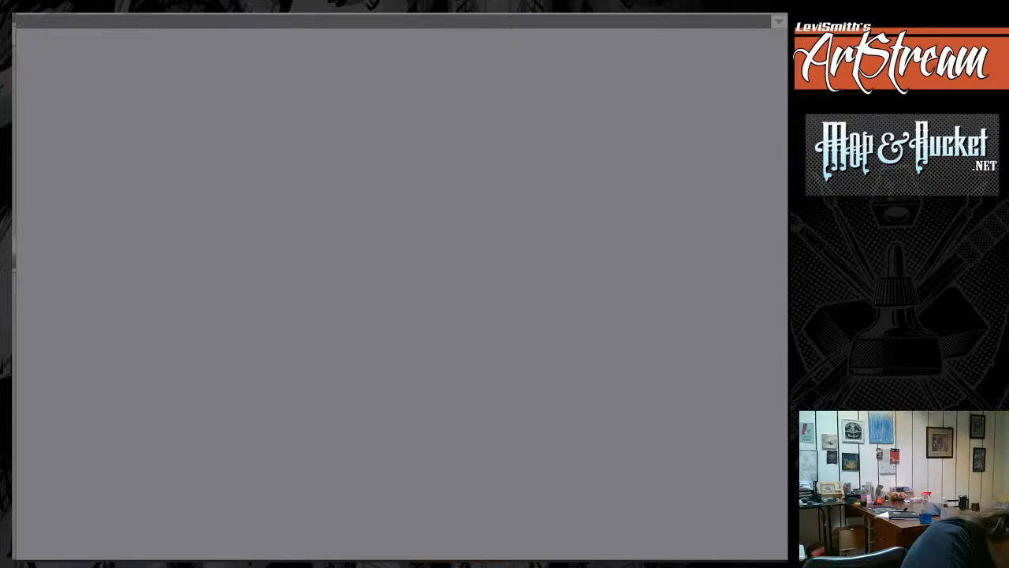
key("ctrl+n")
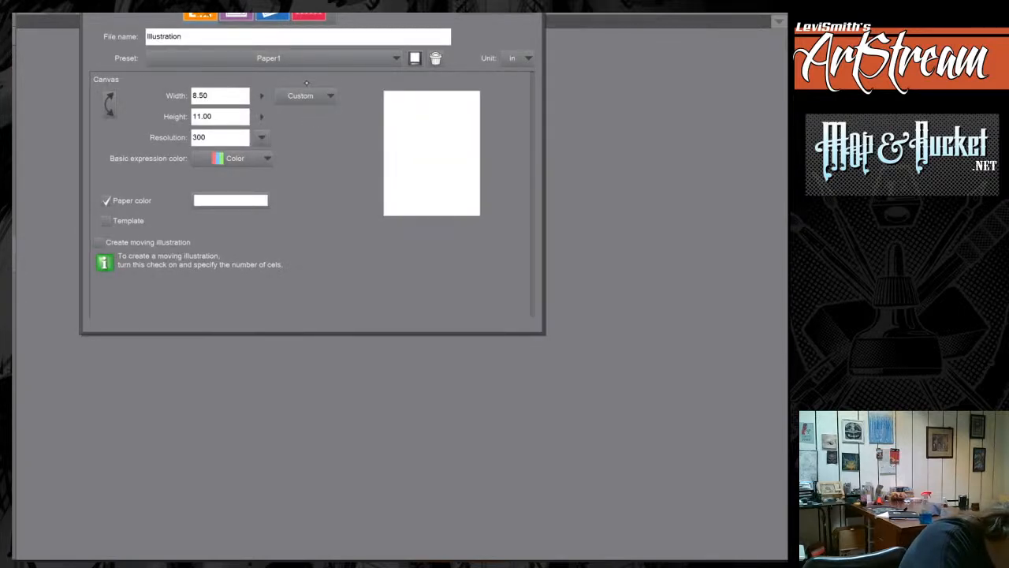
left_click(285, 55)
left_click(168, 266)
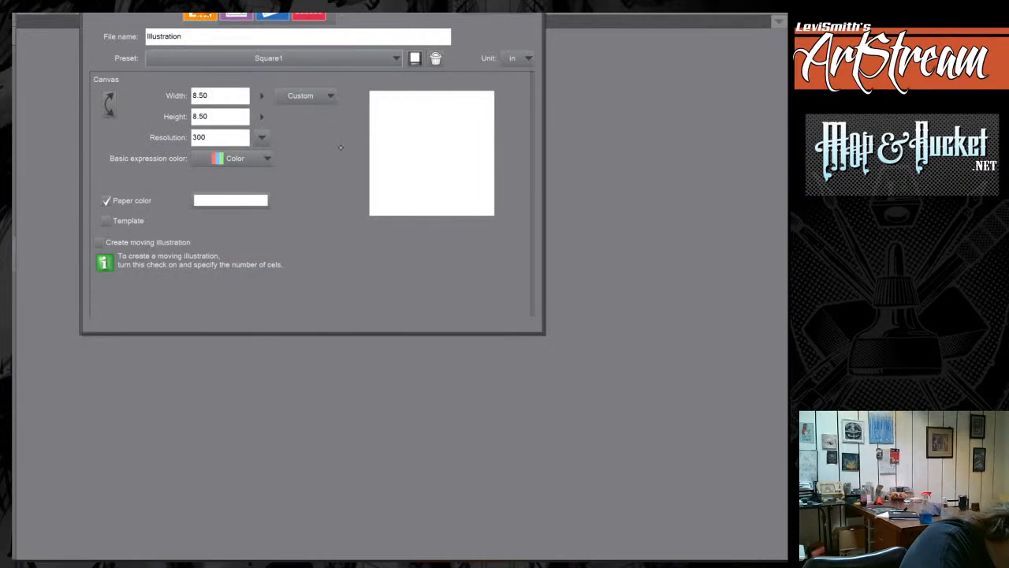
key("Return")
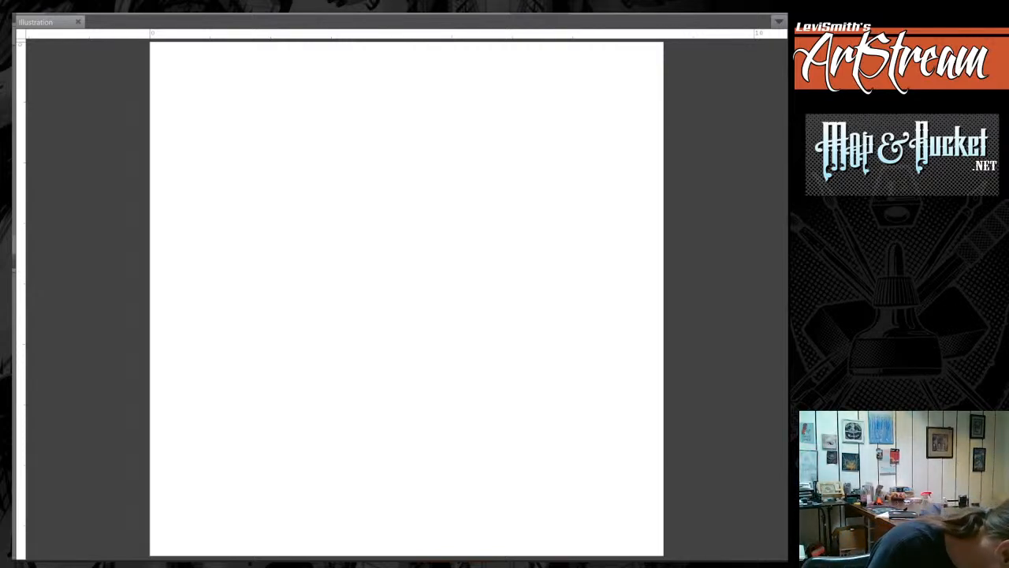
right_click(464, 566)
right_click(463, 565)
left_click(462, 541)
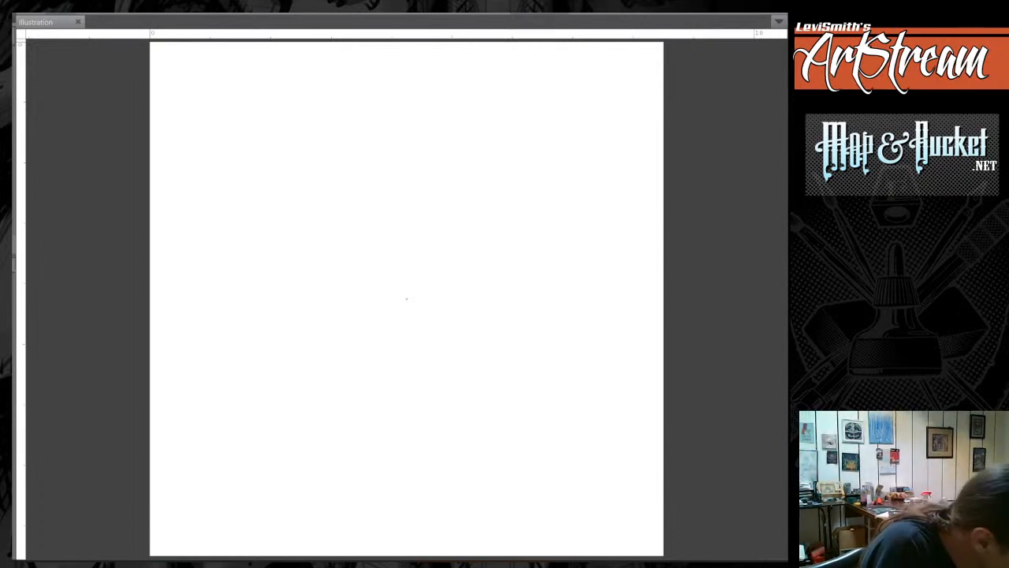
Sketch loose overlapping circles about 5 in across in the middle of the canvas as a composition guide.
mouse_move(439, 143)
left_mouse_down()
mouse_move(311, 176)
mouse_move(545, 367)
mouse_move(341, 157)
mouse_move(556, 388)
mouse_move(265, 264)
left_mouse_up()
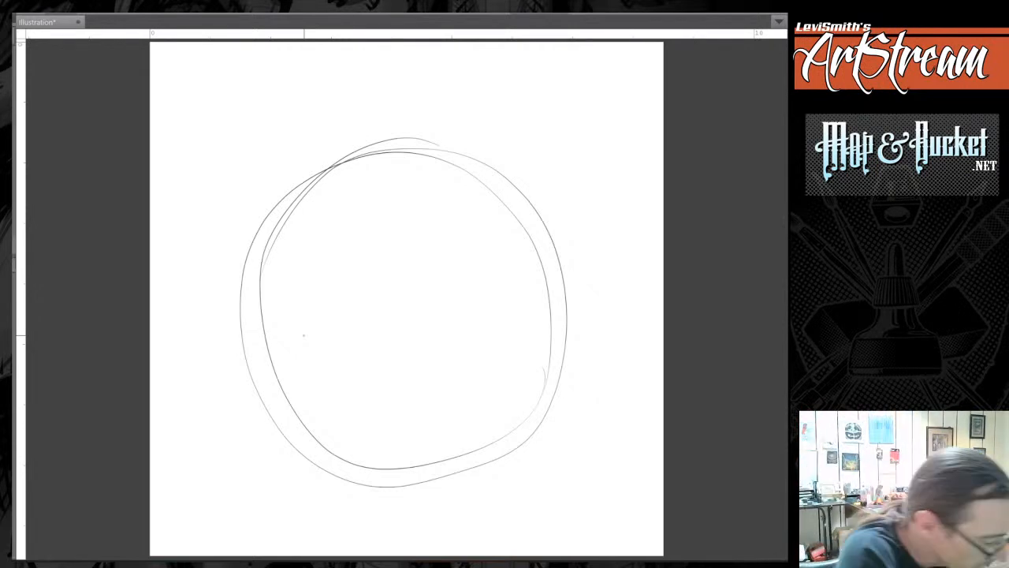
mouse_move(379, 466)
left_mouse_down()
mouse_move(468, 430)
mouse_move(264, 303)
mouse_move(352, 432)
left_mouse_up()
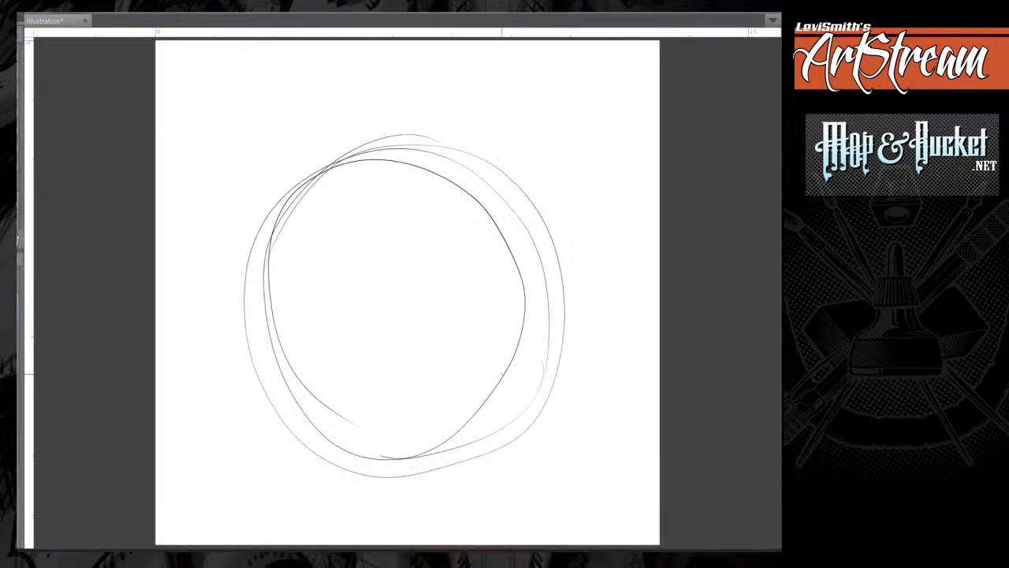
mouse_move(501, 374)
left_mouse_down()
mouse_move(462, 370)
mouse_move(500, 369)
left_mouse_up()
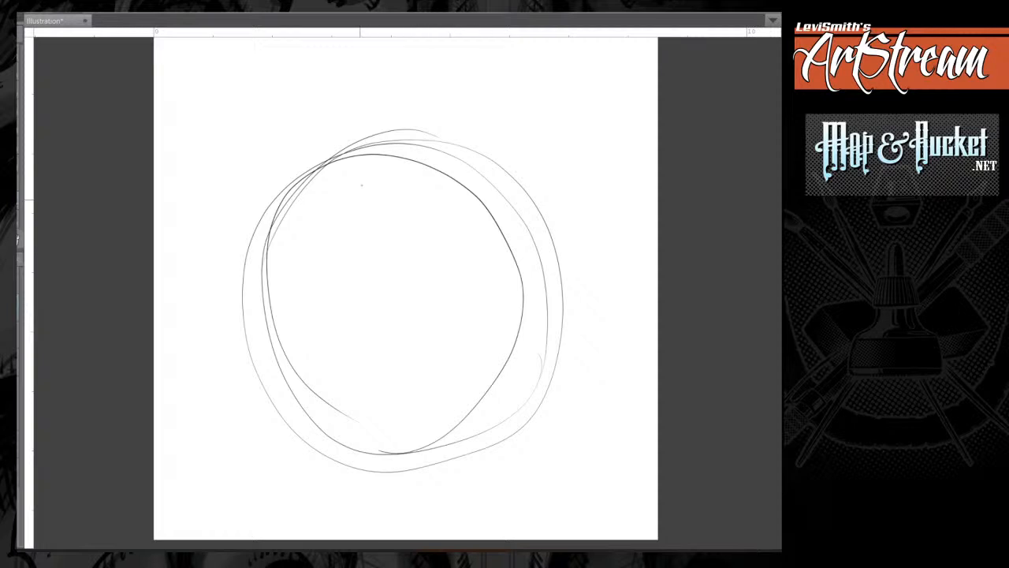
Rough in a rounded, tapered head near the circle's top and an oval rib cage with shoulder curves below it.
mouse_move(397, 174)
left_mouse_down()
mouse_move(414, 229)
mouse_move(481, 169)
mouse_move(443, 129)
mouse_move(420, 243)
mouse_move(438, 124)
mouse_move(416, 237)
left_mouse_up()
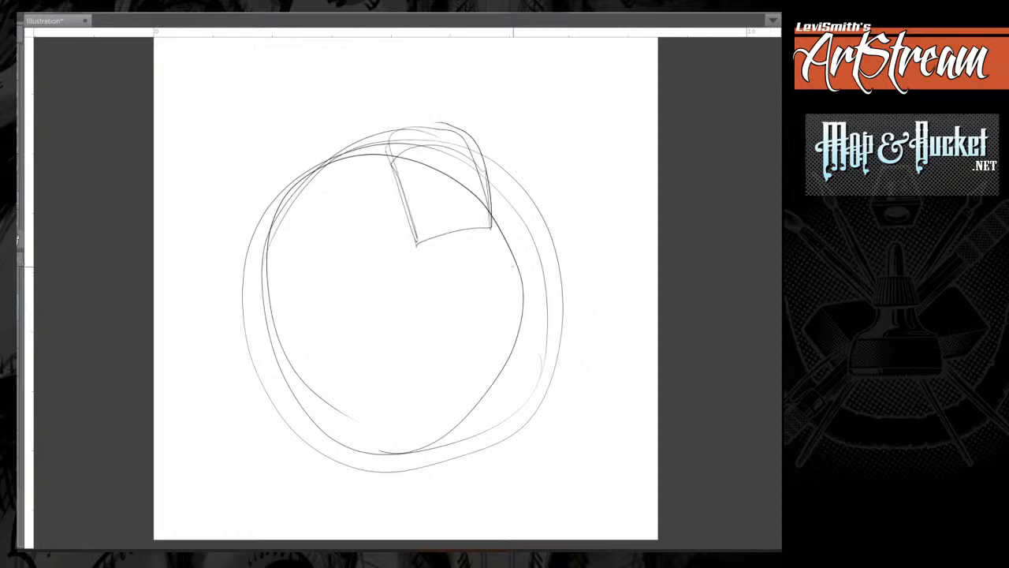
mouse_move(403, 272)
left_mouse_down()
mouse_move(536, 263)
mouse_move(399, 324)
mouse_move(424, 380)
left_mouse_up()
mouse_move(462, 375)
left_mouse_down()
mouse_move(522, 276)
mouse_move(537, 362)
left_mouse_up()
mouse_move(517, 381)
left_mouse_down()
mouse_move(433, 266)
mouse_move(417, 378)
mouse_move(402, 276)
mouse_move(510, 299)
mouse_move(395, 379)
mouse_move(513, 347)
mouse_move(520, 276)
mouse_move(426, 245)
mouse_move(449, 158)
mouse_move(471, 221)
left_mouse_up()
left_click_drag(396, 274, 372, 343)
mouse_move(431, 346)
left_mouse_down()
mouse_move(531, 288)
mouse_move(544, 328)
left_mouse_up()
mouse_move(397, 310)
left_mouse_down()
mouse_move(415, 381)
mouse_move(448, 278)
mouse_move(455, 358)
left_mouse_up()
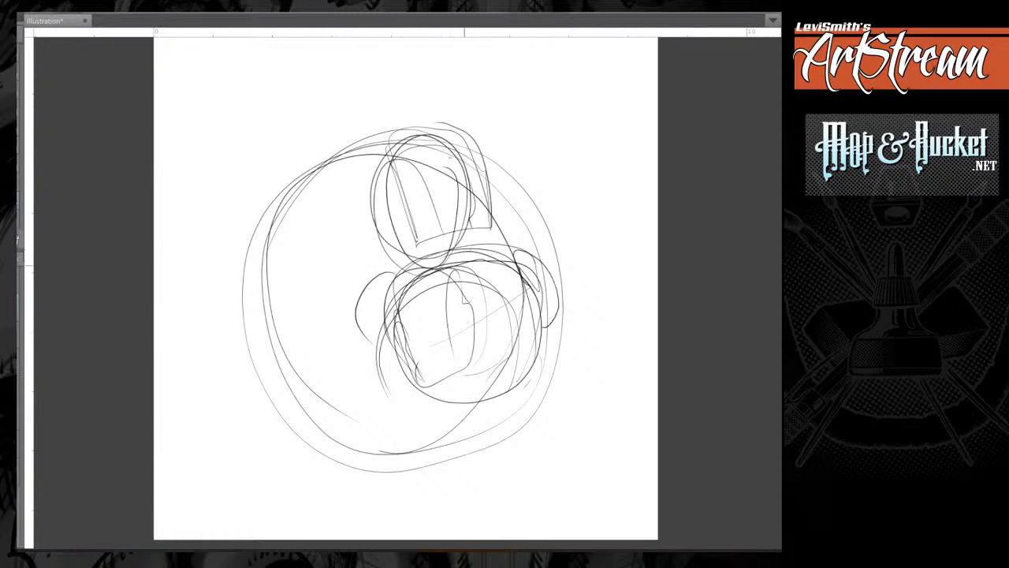
Sketch the torso's curved centre line and block in the narrowing waist beneath the rib cage.
left_click_drag(442, 269, 483, 384)
mouse_move(540, 309)
left_mouse_down()
mouse_move(536, 350)
mouse_move(510, 401)
left_mouse_up()
left_click_drag(530, 354, 493, 406)
left_click_drag(399, 316, 430, 426)
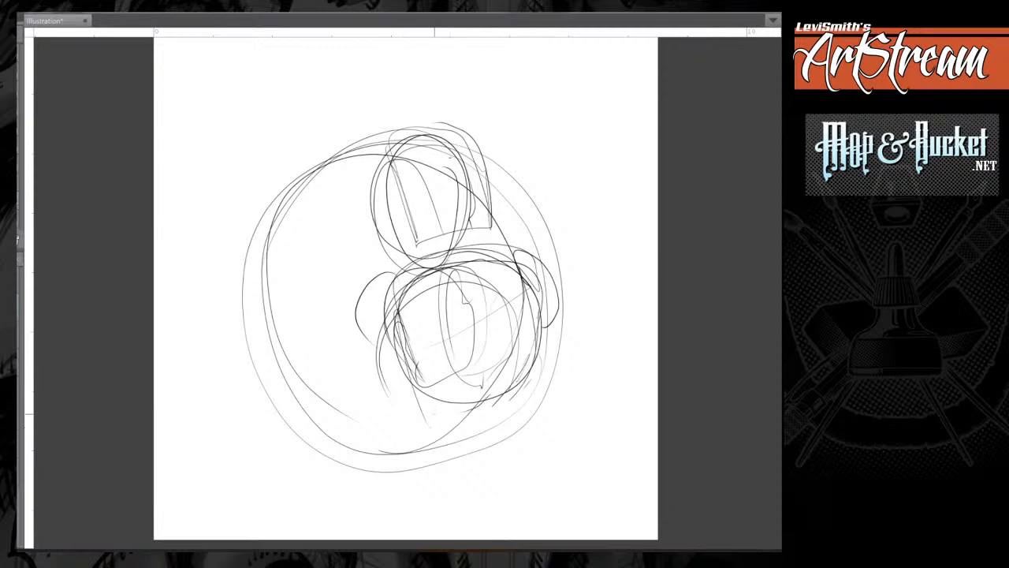
mouse_move(413, 391)
left_mouse_down()
mouse_move(465, 437)
mouse_move(525, 380)
mouse_move(481, 440)
left_mouse_up()
mouse_move(427, 385)
left_mouse_down()
mouse_move(442, 444)
mouse_move(494, 430)
left_mouse_up()
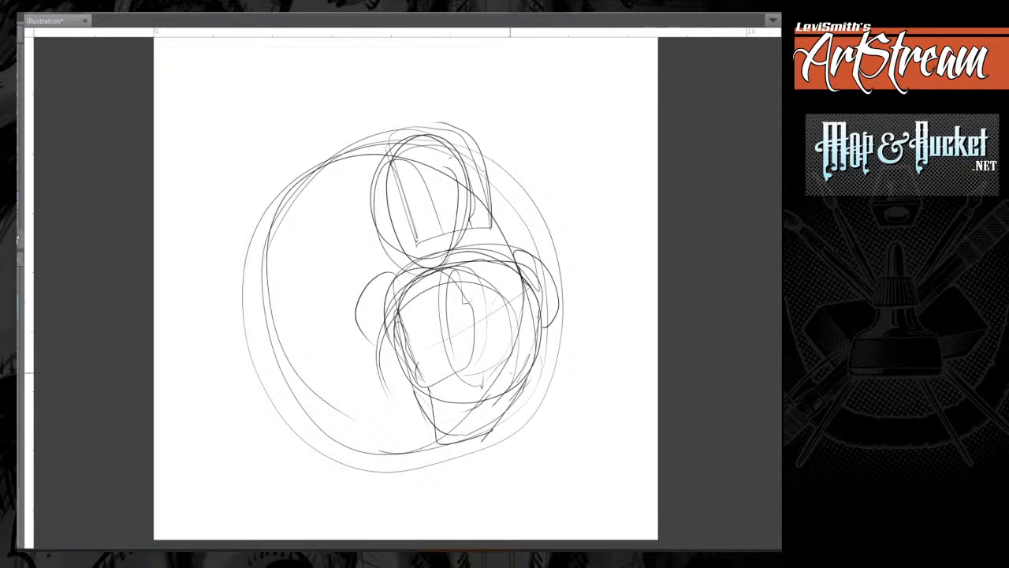
Restate the rib cage contour and round out both shoulders with loose curved strokes.
mouse_move(463, 265)
left_mouse_down()
mouse_move(435, 374)
mouse_move(413, 288)
left_mouse_up()
mouse_move(438, 265)
left_mouse_down()
mouse_move(387, 336)
mouse_move(399, 360)
left_mouse_up()
mouse_move(397, 298)
left_mouse_down()
mouse_move(517, 254)
mouse_move(541, 277)
left_mouse_up()
mouse_move(526, 251)
left_mouse_down()
mouse_move(565, 276)
mouse_move(562, 331)
left_mouse_up()
left_click_drag(511, 300, 517, 328)
mouse_move(401, 270)
left_mouse_down()
mouse_move(372, 303)
mouse_move(399, 350)
left_mouse_up()
Sketch the upper arm angling down and outward from the figure's right-hand shoulder on the canvas.
left_click_drag(504, 317, 578, 359)
left_click_drag(571, 280, 604, 356)
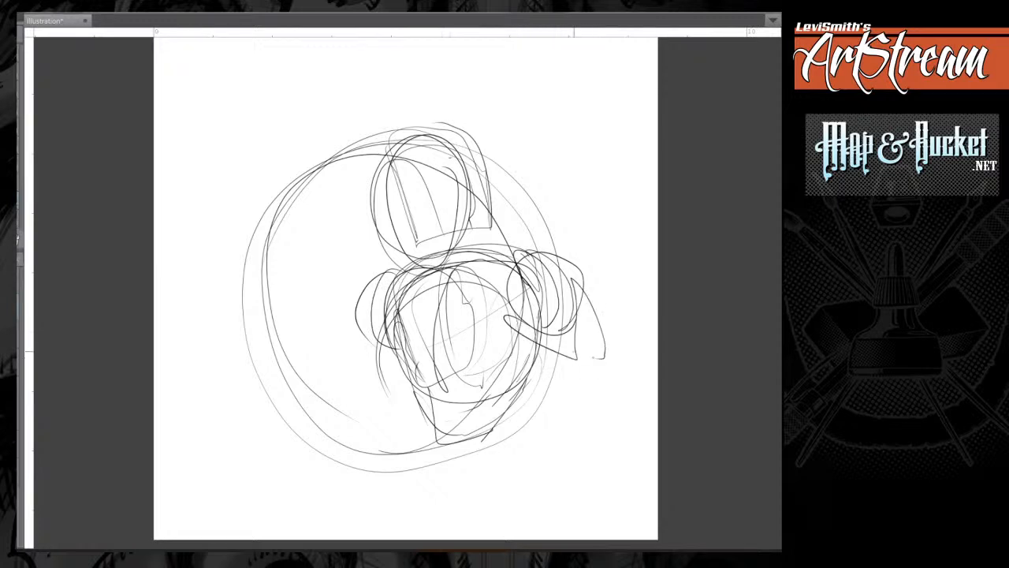
left_click_drag(526, 323, 598, 382)
left_click_drag(580, 290, 612, 378)
left_click_drag(573, 292, 601, 359)
Sketch the opposite upper arm slanting down to the circle's lower left and add an oval elbow.
left_click_drag(367, 330, 326, 400)
mouse_move(326, 400)
left_mouse_down()
mouse_move(402, 359)
mouse_move(373, 414)
left_mouse_up()
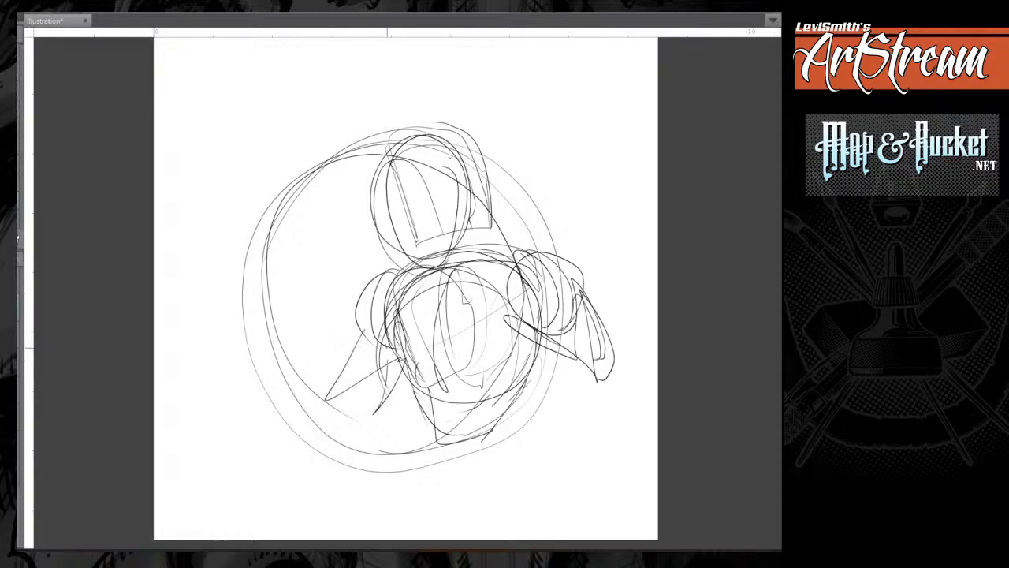
mouse_move(372, 332)
left_mouse_down()
mouse_move(328, 401)
mouse_move(363, 424)
left_mouse_up()
mouse_move(352, 415)
left_mouse_down()
mouse_move(332, 441)
mouse_move(305, 409)
mouse_move(341, 429)
left_mouse_up()
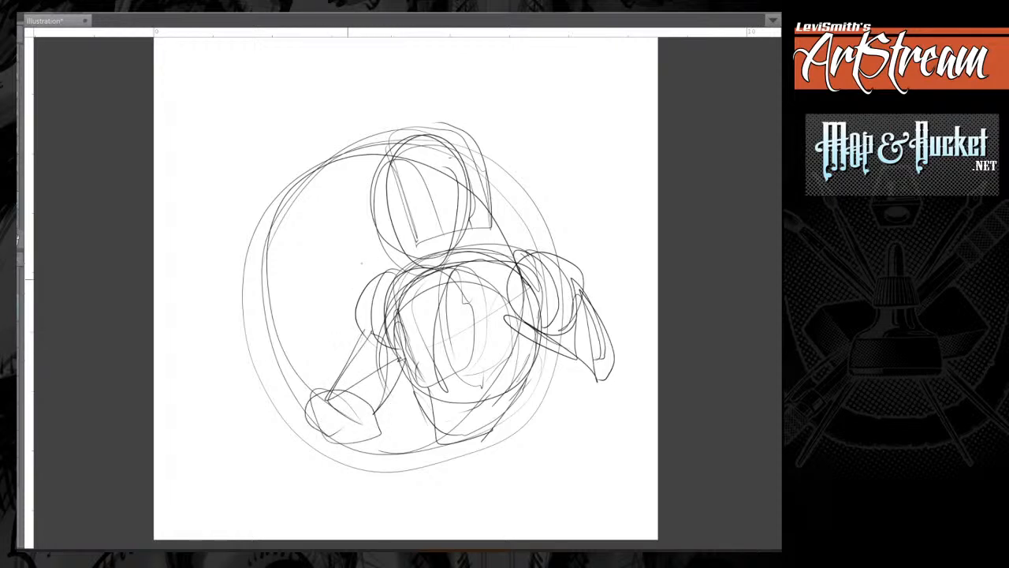
Draw the raised forearm along the circle's left edge, with a small wrist circle and a blocky fist.
left_click_drag(291, 334, 343, 393)
mouse_move(292, 340)
left_mouse_down()
mouse_move(268, 364)
mouse_move(323, 442)
left_mouse_up()
left_click_drag(363, 425, 372, 427)
mouse_move(337, 389)
left_mouse_down()
mouse_move(287, 342)
mouse_move(319, 440)
left_mouse_up()
mouse_move(276, 306)
left_mouse_down()
mouse_move(250, 366)
mouse_move(295, 317)
left_mouse_up()
mouse_move(295, 317)
left_mouse_down()
mouse_move(269, 274)
mouse_move(248, 358)
mouse_move(268, 306)
left_mouse_up()
mouse_move(257, 277)
left_mouse_down()
mouse_move(220, 333)
mouse_move(248, 356)
left_mouse_up()
mouse_move(220, 312)
left_mouse_down()
mouse_move(253, 277)
mouse_move(287, 303)
left_mouse_up()
left_click_drag(288, 303, 243, 367)
mouse_move(212, 335)
left_mouse_down()
mouse_move(225, 345)
mouse_move(281, 339)
mouse_move(332, 386)
left_mouse_up()
mouse_move(255, 369)
left_mouse_down()
mouse_move(282, 401)
mouse_move(375, 413)
left_mouse_up()
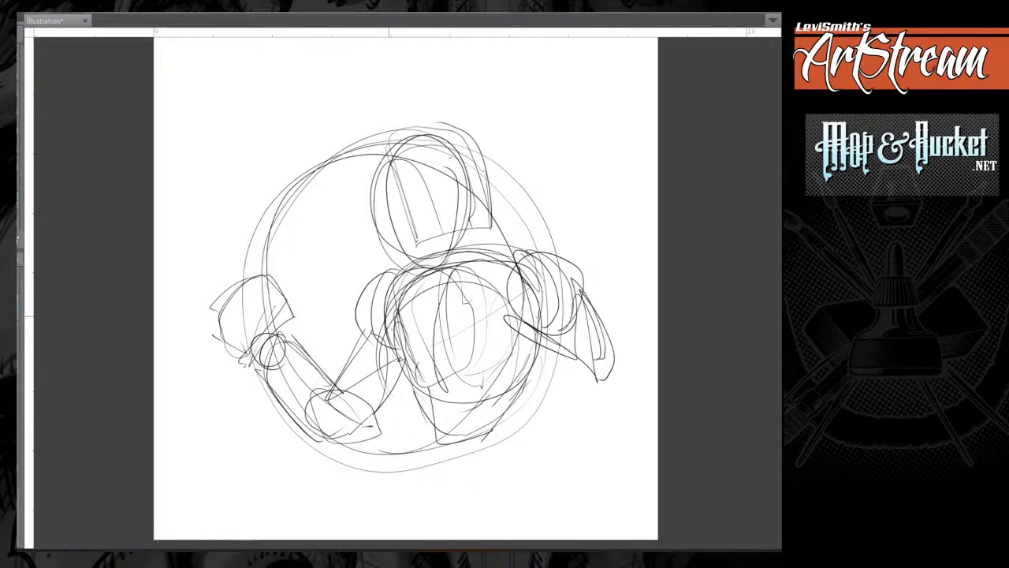
Reinforce the left-hand upper arm and darken the side of the rib cage beside it.
left_click_drag(370, 338, 335, 400)
left_click_drag(401, 362, 356, 433)
mouse_move(403, 272)
left_mouse_down()
mouse_move(379, 277)
mouse_move(369, 333)
left_mouse_up()
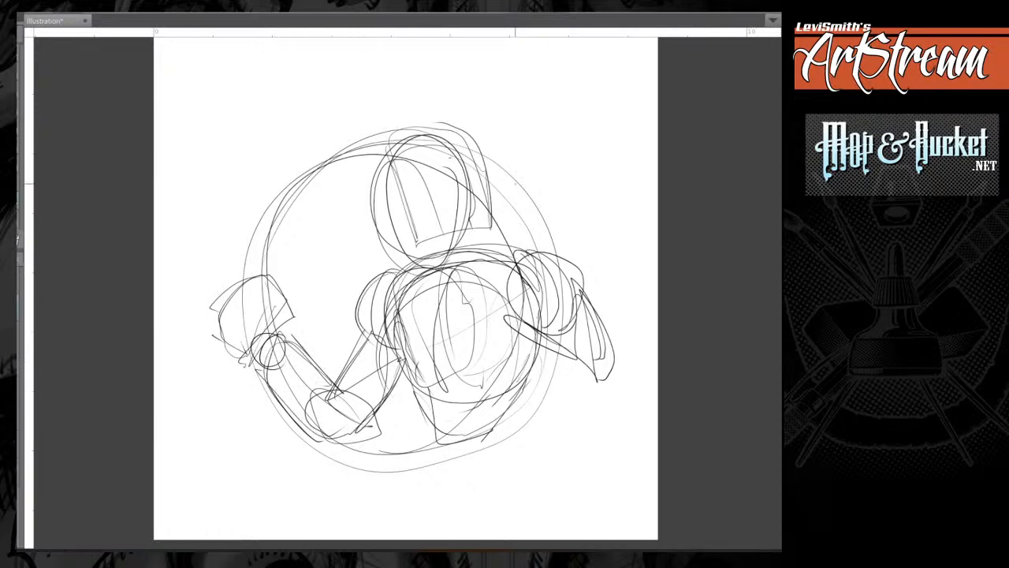
left_click_drag(402, 282, 399, 349)
left_click_drag(413, 280, 416, 359)
mouse_move(403, 286)
left_mouse_down()
mouse_move(401, 351)
mouse_move(410, 352)
left_mouse_up()
left_click_drag(511, 267, 527, 293)
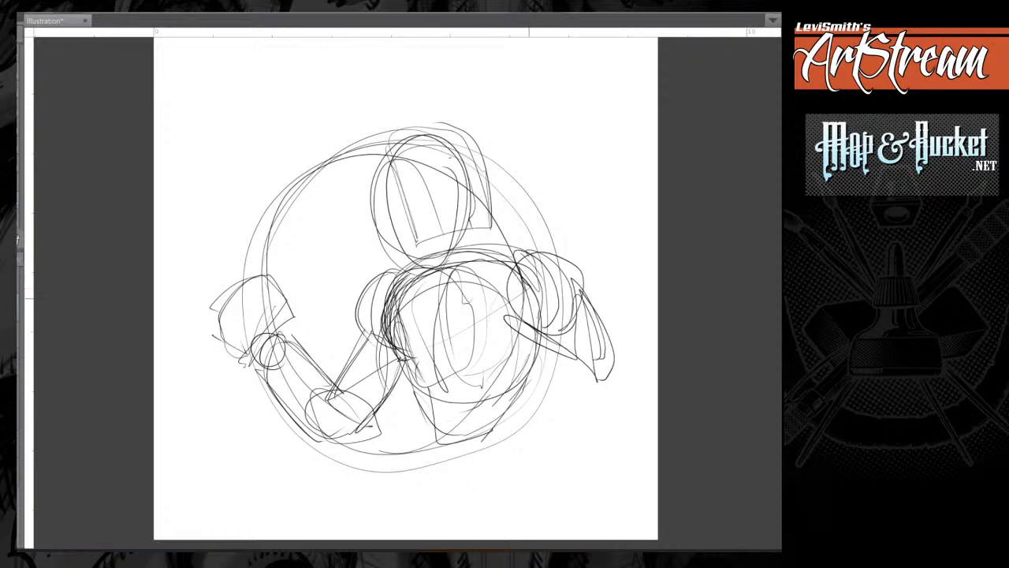
Define both sides of the waist with firmer lines running down from the rib cage.
left_click_drag(528, 344, 511, 323)
mouse_move(409, 355)
left_mouse_down()
mouse_move(446, 395)
mouse_move(442, 442)
left_mouse_up()
left_click_drag(434, 397, 443, 446)
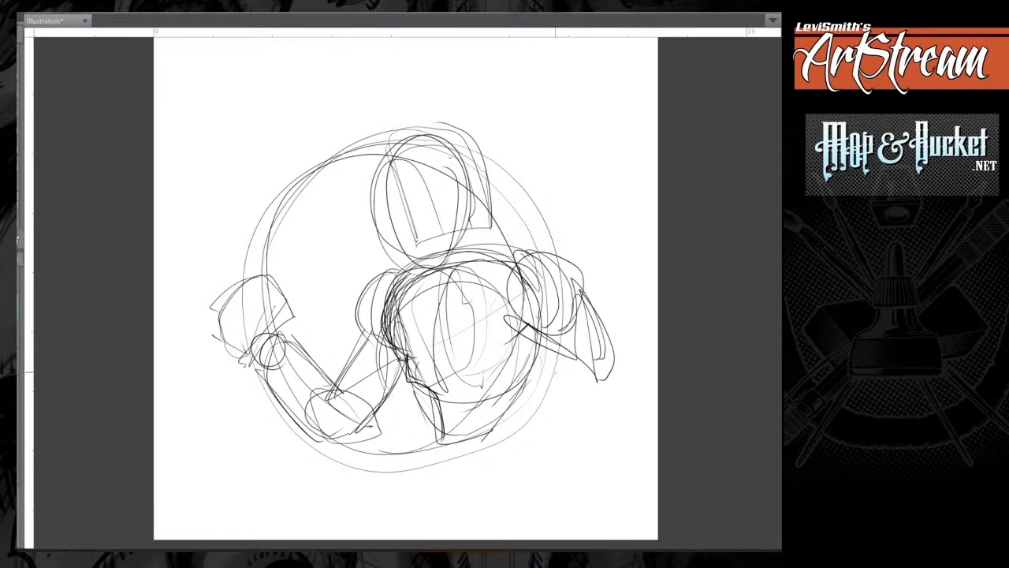
left_click_drag(544, 342, 524, 399)
left_click_drag(530, 358, 518, 427)
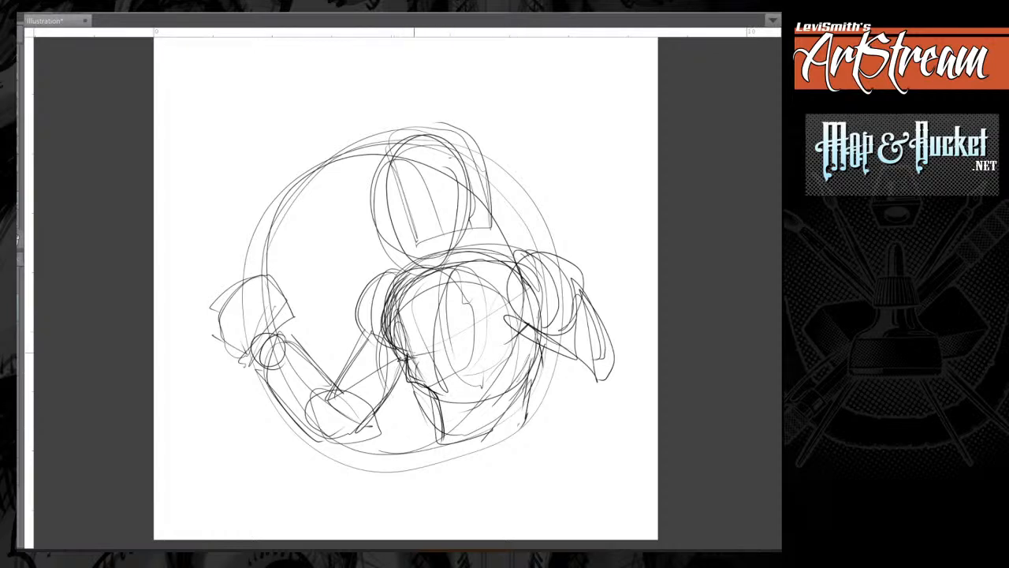
Draw the line under the chest and a dark arched rib cage edge above the abdomen.
left_click_drag(403, 353, 525, 336)
mouse_move(430, 381)
left_mouse_down()
mouse_move(477, 367)
mouse_move(504, 383)
left_mouse_up()
mouse_move(541, 345)
left_mouse_down()
mouse_move(539, 361)
mouse_move(483, 376)
mouse_move(439, 363)
left_mouse_up()
mouse_move(447, 371)
left_mouse_down()
mouse_move(430, 363)
mouse_move(426, 390)
left_mouse_up()
mouse_move(424, 385)
left_mouse_down()
mouse_move(448, 359)
mouse_move(474, 356)
left_mouse_up()
mouse_move(444, 377)
left_mouse_down()
mouse_move(542, 341)
mouse_move(435, 388)
left_mouse_up()
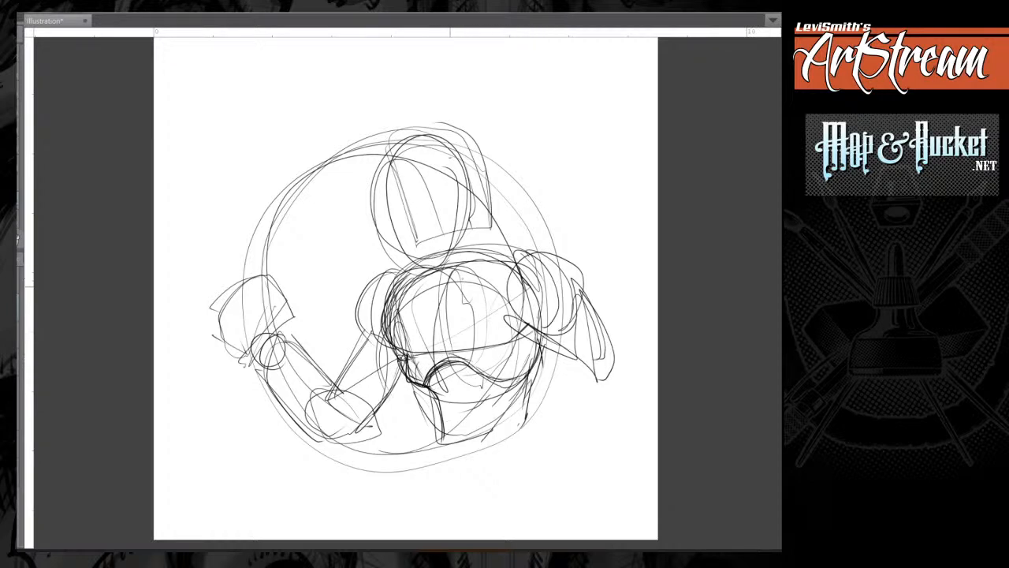
Strengthen the chest's centre line and collar line, and firm up the head's outline and jaw edge.
left_click_drag(440, 274, 442, 344)
mouse_move(438, 279)
left_mouse_down()
mouse_move(434, 350)
mouse_move(440, 331)
left_mouse_up()
left_click_drag(399, 279, 528, 255)
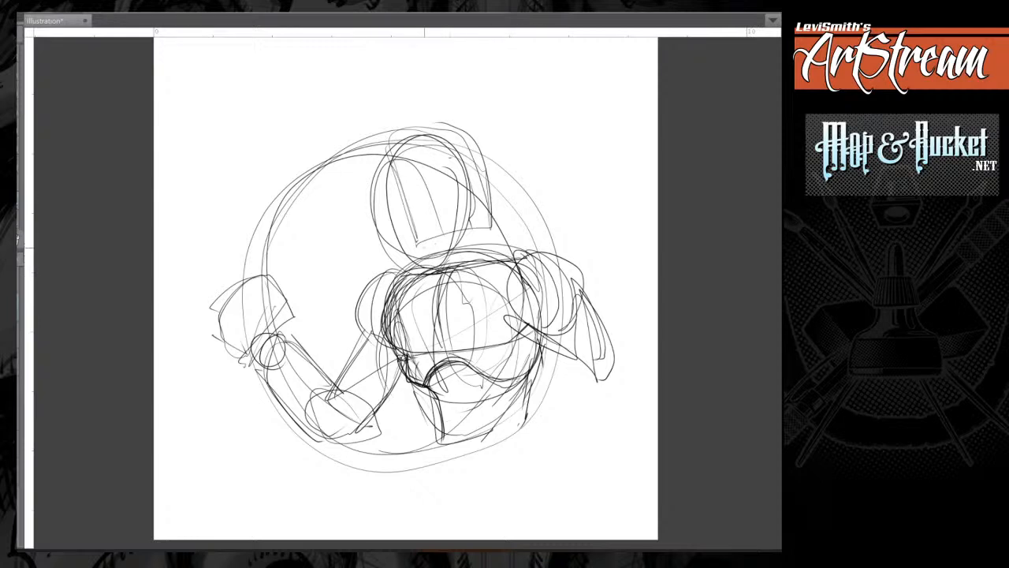
left_click_drag(418, 244, 487, 228)
mouse_move(473, 145)
left_mouse_down()
mouse_move(490, 218)
mouse_move(399, 125)
mouse_move(408, 254)
left_mouse_up()
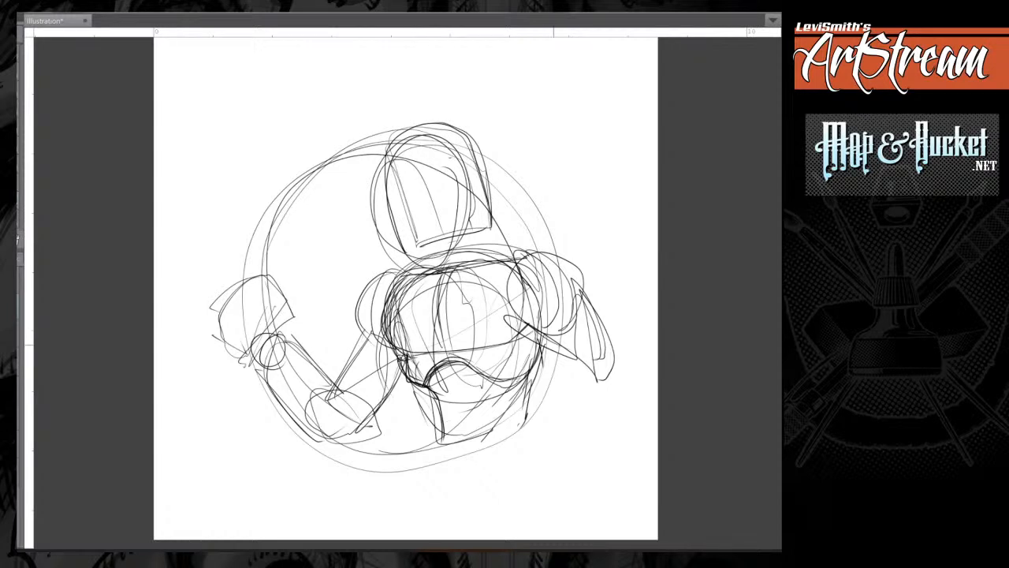
Lengthen the right-hand upper arm and end it with a round elbow circle.
left_click_drag(540, 337, 603, 392)
mouse_move(575, 291)
left_mouse_down()
mouse_move(637, 361)
mouse_move(623, 405)
left_mouse_up()
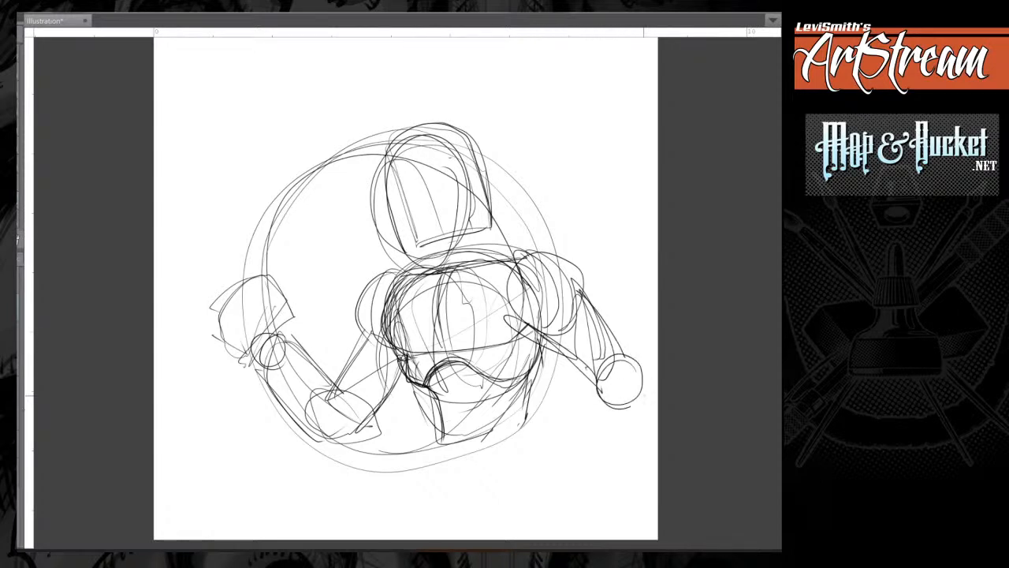
left_click_drag(604, 356, 605, 402)
Darken both waist contours and restate the lower chest line and rib arch.
left_click_drag(418, 385, 445, 443)
left_click_drag(540, 355, 521, 432)
left_click_drag(421, 383, 442, 436)
left_click_drag(525, 372, 517, 429)
left_click_drag(522, 393, 514, 416)
mouse_move(467, 362)
left_mouse_down()
mouse_move(527, 387)
mouse_move(544, 350)
left_mouse_up()
left_click_drag(420, 351, 520, 337)
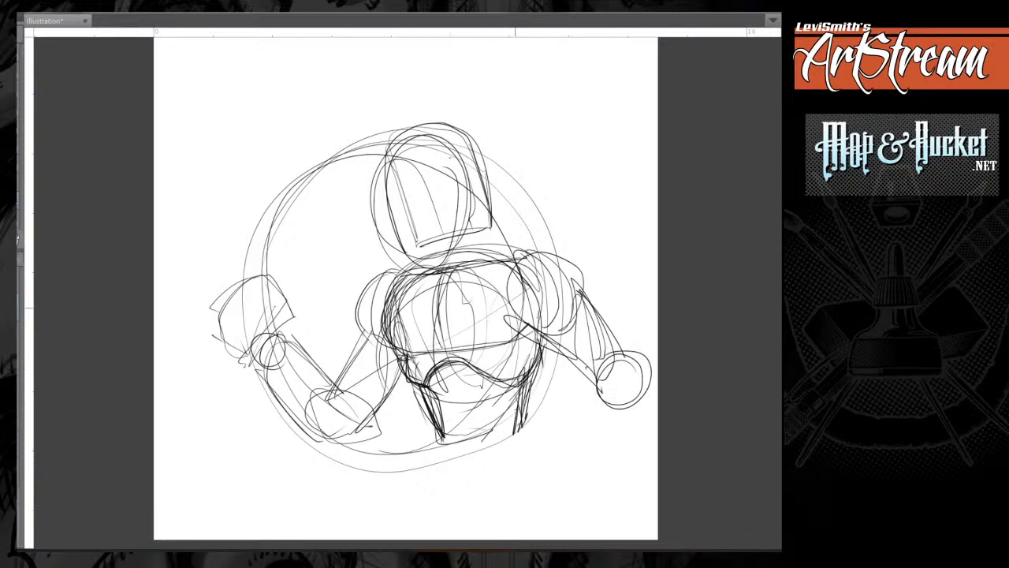
Restate the chest's centre line, add short neck lines, and mark the start of the hips below the waist.
mouse_move(450, 269)
left_mouse_down()
mouse_move(437, 299)
mouse_move(444, 347)
left_mouse_up()
left_click_drag(434, 242, 433, 263)
left_click_drag(490, 227, 489, 246)
left_click_drag(433, 421, 433, 441)
left_click_drag(521, 408, 531, 429)
left_click_drag(535, 421, 546, 445)
Refine the left-hand upper arm, its shoulder cap and the rounded elbow.
left_click_drag(384, 339, 337, 386)
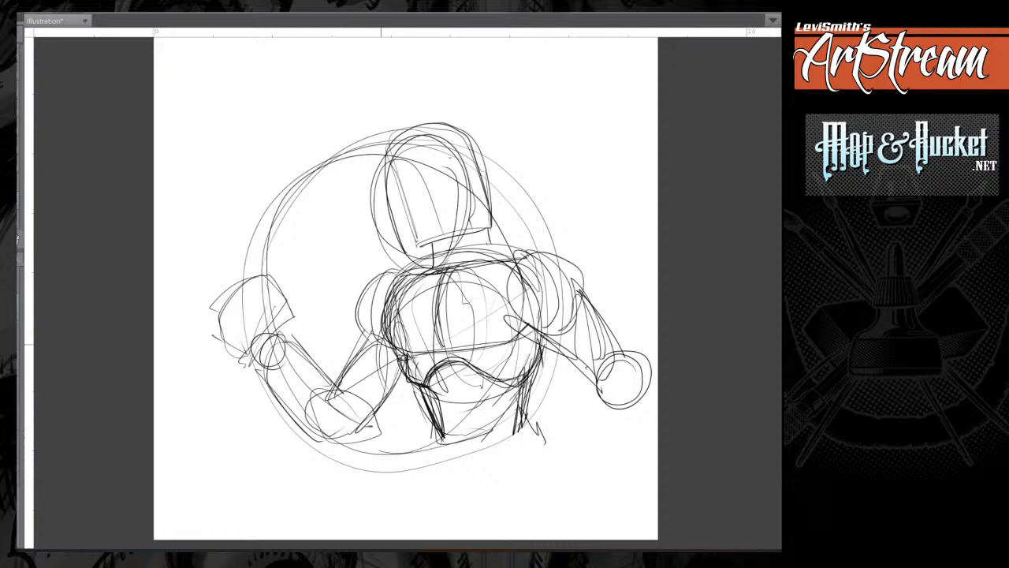
left_click_drag(402, 371, 377, 414)
mouse_move(394, 268)
left_mouse_down()
mouse_move(364, 336)
mouse_move(364, 296)
left_mouse_up()
left_click_drag(367, 296, 415, 267)
mouse_move(339, 389)
left_mouse_down()
mouse_move(339, 442)
mouse_move(330, 447)
left_mouse_up()
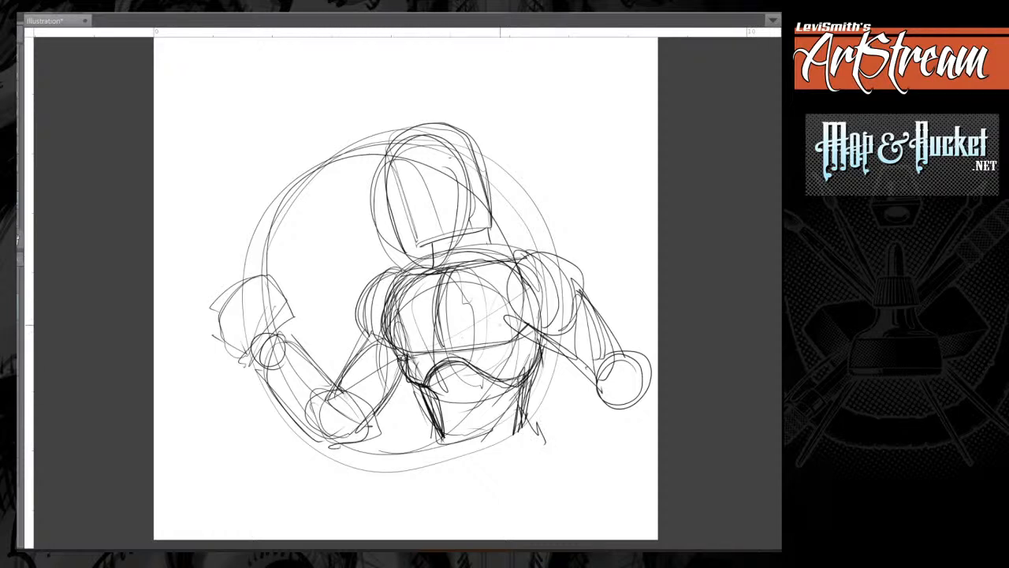
Firm up the right-hand shoulder and both edges of the upper arm down to the elbow circle.
mouse_move(533, 257)
left_mouse_down()
mouse_move(574, 303)
mouse_move(570, 267)
left_mouse_up()
left_click_drag(538, 329, 585, 367)
left_click_drag(601, 335, 609, 362)
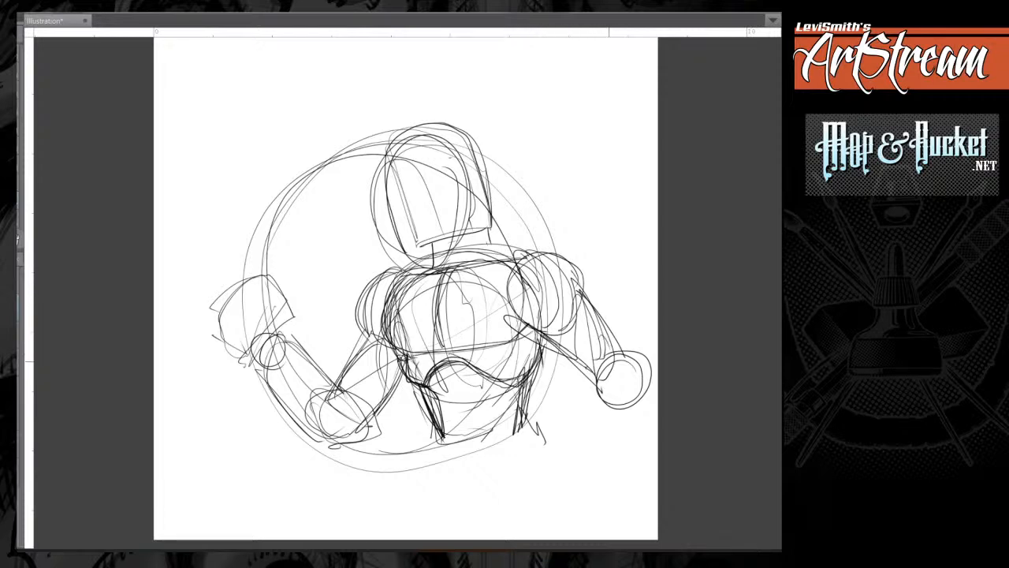
Restate the bent left-hand arm's contours and round out the fist and wrist.
left_click_drag(402, 388, 373, 422)
left_click_drag(348, 366, 336, 393)
mouse_move(273, 348)
left_mouse_down()
mouse_move(342, 392)
mouse_move(269, 394)
mouse_move(341, 447)
mouse_move(366, 425)
mouse_move(264, 374)
mouse_move(270, 383)
mouse_move(289, 328)
mouse_move(215, 305)
left_mouse_up()
mouse_move(276, 313)
left_mouse_down()
mouse_move(227, 301)
mouse_move(248, 352)
mouse_move(261, 356)
left_mouse_up()
mouse_move(275, 334)
left_mouse_down()
mouse_move(265, 303)
mouse_move(206, 356)
mouse_move(248, 366)
left_mouse_up()
left_click_drag(276, 325, 250, 367)
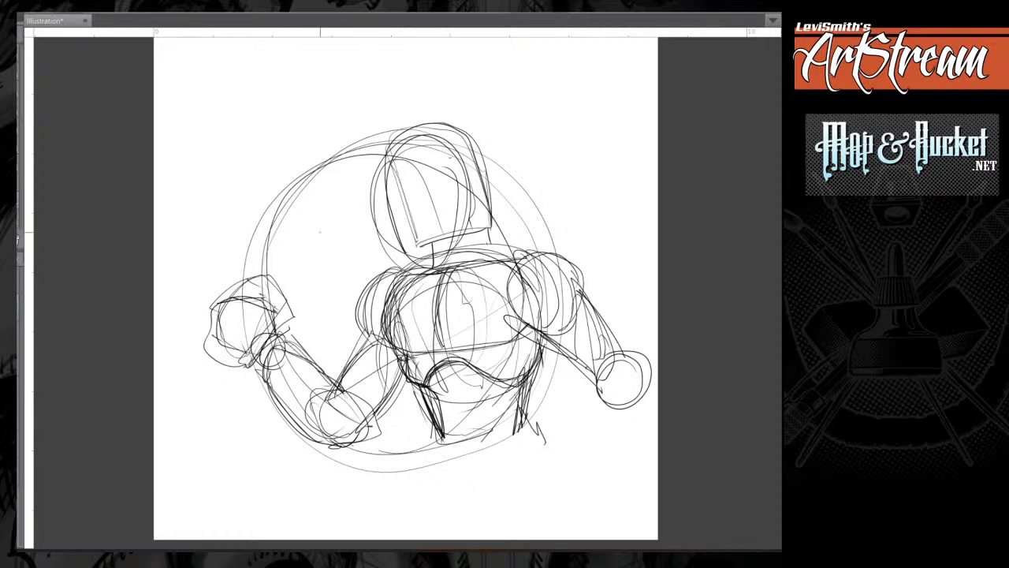
Redraw the head's outline with darker, wider sides and a stronger bottom edge.
mouse_move(392, 160)
left_mouse_down()
mouse_move(401, 239)
mouse_move(465, 135)
mouse_move(490, 227)
left_mouse_up()
left_click_drag(406, 252, 500, 227)
mouse_move(500, 227)
left_mouse_down()
mouse_move(479, 176)
mouse_move(498, 227)
left_mouse_up()
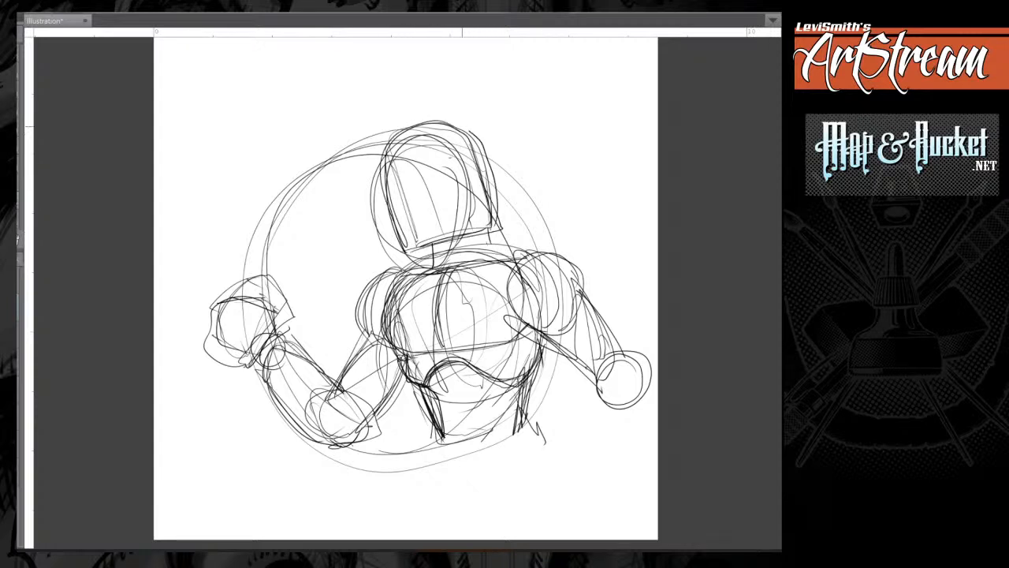
Round off the top of the head, restate its side and jaw edge, and add a curved vertical centre line.
mouse_move(472, 131)
left_mouse_down()
mouse_move(497, 203)
mouse_move(394, 123)
left_mouse_up()
left_click_drag(386, 139, 399, 235)
left_click_drag(399, 250, 503, 224)
mouse_move(430, 133)
left_mouse_down()
mouse_move(446, 228)
mouse_move(438, 246)
mouse_move(494, 232)
mouse_move(408, 253)
mouse_move(492, 231)
left_mouse_up()
Draw short struts on both sides of the neck and sketch the collar line joining it to the shoulders.
left_click_drag(431, 256, 437, 264)
left_click_drag(489, 230, 488, 260)
mouse_move(438, 253)
left_mouse_down()
mouse_move(417, 258)
mouse_move(435, 268)
left_mouse_up()
mouse_move(477, 242)
left_mouse_down()
mouse_move(493, 259)
mouse_move(462, 259)
left_mouse_up()
left_click_drag(428, 256, 418, 271)
left_click_drag(472, 243, 480, 252)
mouse_move(452, 258)
left_mouse_down()
mouse_move(411, 267)
mouse_move(496, 263)
left_mouse_up()
left_click_drag(495, 250, 518, 263)
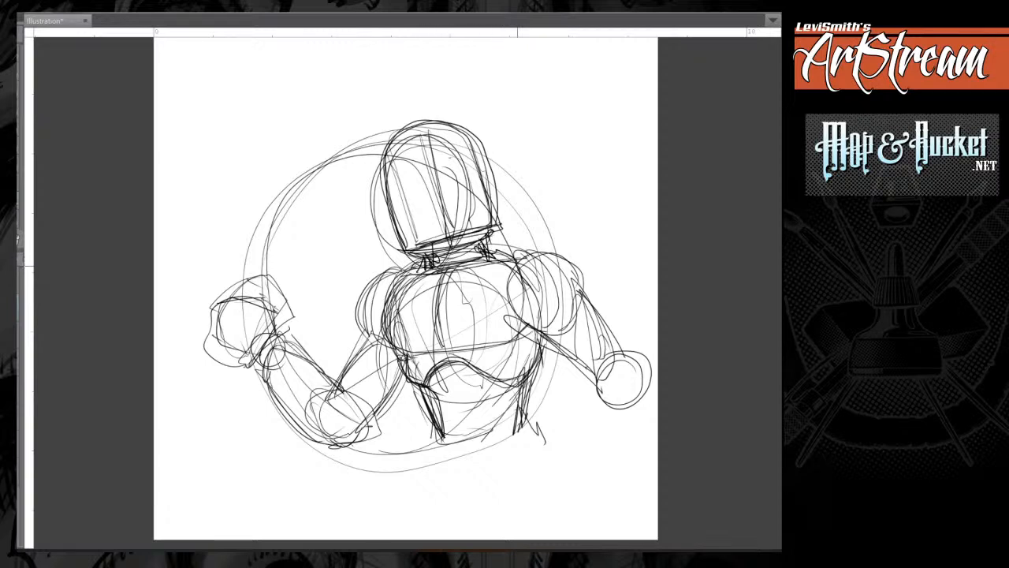
Darken the left-hand shoulder cap and restate the sides and underside of the ribcage.
mouse_move(407, 269)
left_mouse_down()
mouse_move(364, 319)
mouse_move(366, 339)
mouse_move(380, 276)
mouse_move(356, 332)
left_mouse_up()
mouse_move(402, 280)
left_mouse_down()
mouse_move(380, 307)
mouse_move(380, 347)
mouse_move(418, 386)
left_mouse_up()
mouse_move(426, 374)
left_mouse_down()
mouse_move(434, 384)
mouse_move(508, 365)
left_mouse_up()
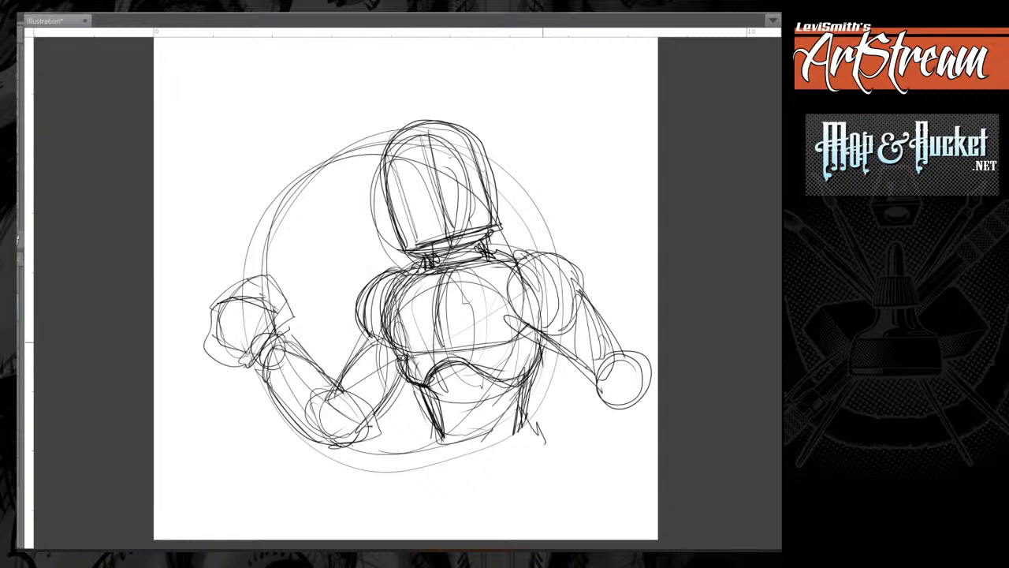
left_click_drag(541, 333, 531, 367)
Draw the inner sides of the waist and wrap curved horizontal bands across the abdomen.
mouse_move(430, 385)
left_mouse_down()
mouse_move(446, 387)
mouse_move(433, 393)
left_mouse_up()
left_click_drag(446, 393, 435, 437)
left_click_drag(514, 383, 508, 426)
left_click_drag(510, 386, 502, 430)
mouse_move(434, 380)
left_mouse_down()
mouse_move(446, 396)
mouse_move(499, 381)
mouse_move(511, 402)
left_mouse_up()
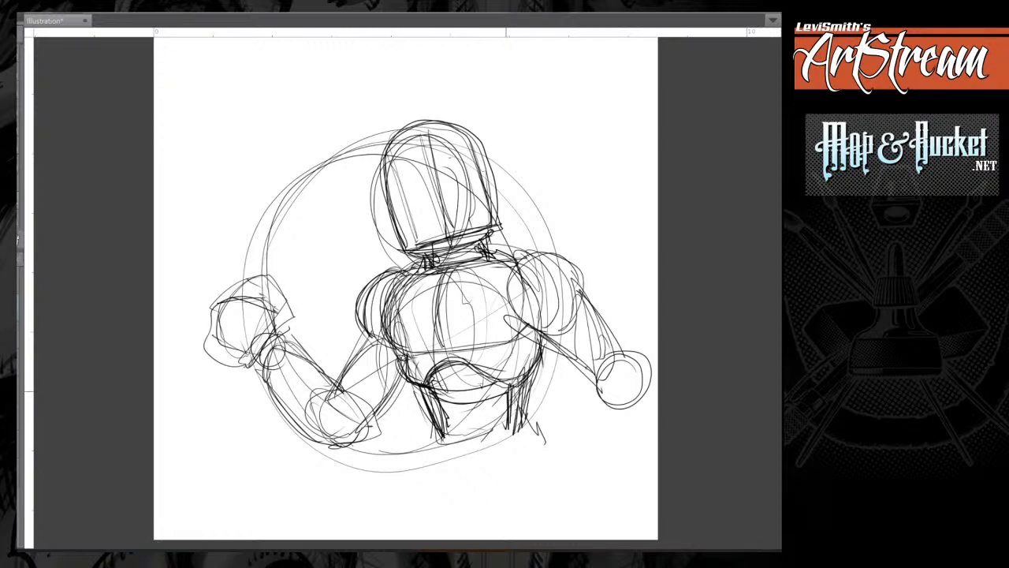
left_click_drag(435, 412, 508, 414)
left_click_drag(444, 434, 505, 427)
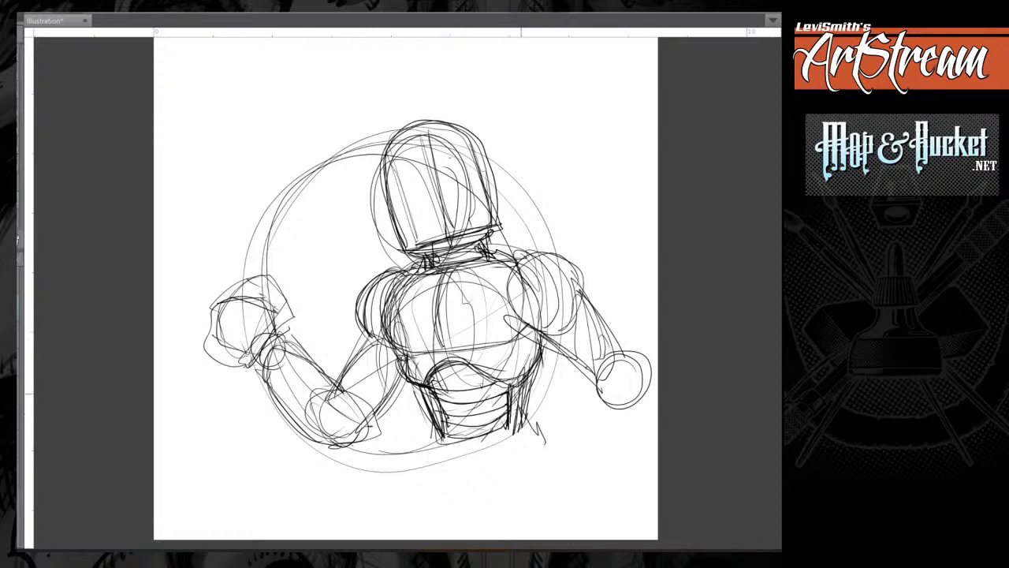
Reinforce the arched lower edge of the ribcage and the left-hand side of the chest.
mouse_move(541, 352)
left_mouse_down()
mouse_move(447, 362)
mouse_move(422, 383)
left_mouse_up()
left_click_drag(394, 347, 416, 352)
left_click_drag(407, 282, 393, 340)
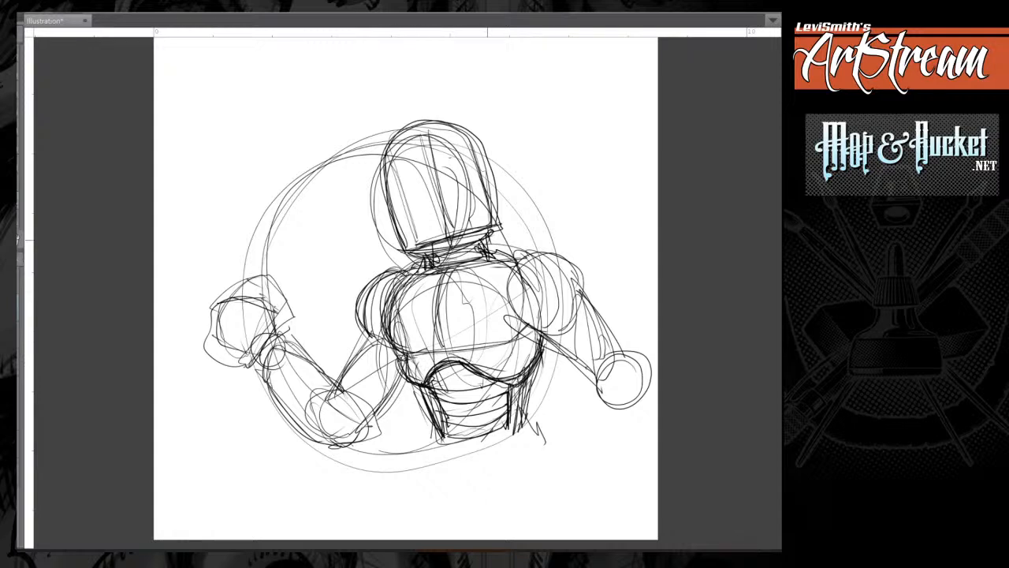
left_click_drag(394, 284, 380, 334)
Define the right-hand shoulder's round socket and upper arm edges, and darken both shoulder caps.
mouse_move(509, 292)
left_mouse_down()
mouse_move(550, 297)
mouse_move(521, 272)
mouse_move(553, 316)
mouse_move(511, 293)
mouse_move(555, 307)
mouse_move(573, 252)
mouse_move(577, 320)
mouse_move(567, 264)
left_mouse_up()
left_click_drag(582, 298, 617, 347)
left_click_drag(541, 330, 592, 376)
left_click_drag(550, 344, 610, 388)
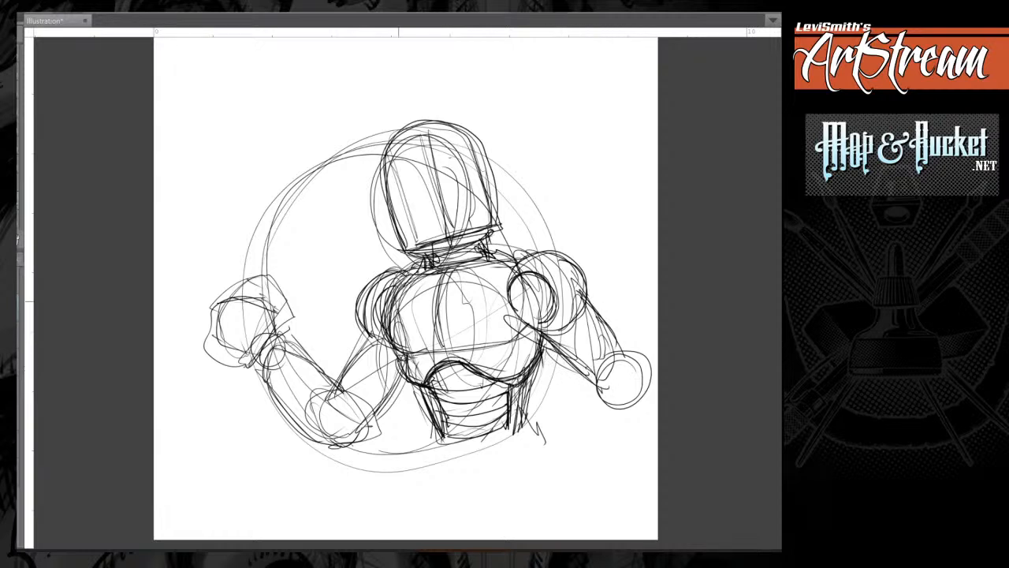
left_click_drag(394, 288, 369, 331)
left_click_drag(403, 270, 366, 331)
left_click_drag(579, 269, 527, 306)
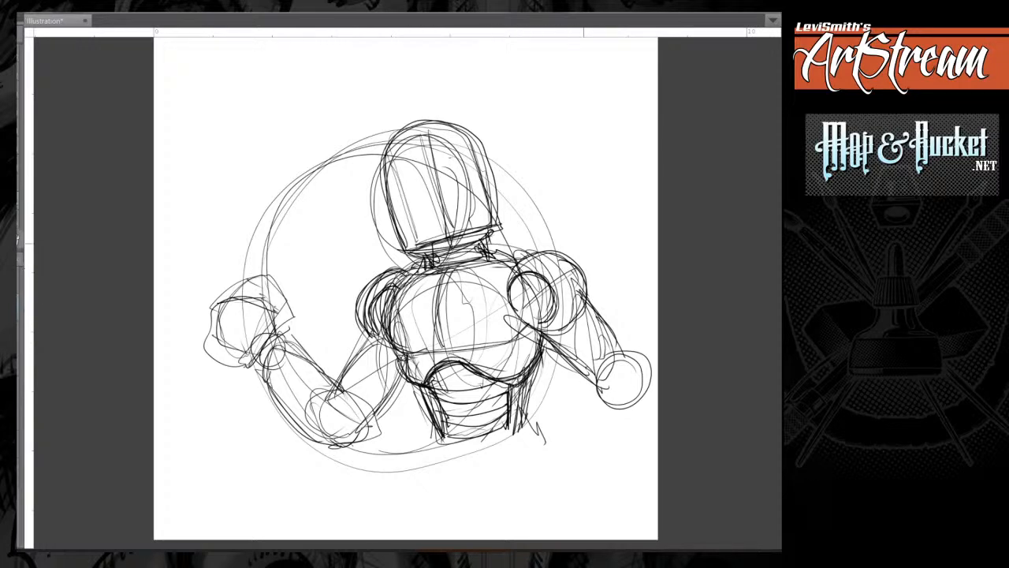
Define the left-hand upper arm as a straight tube and draw a bold round joint at its elbow.
mouse_move(393, 273)
left_mouse_down()
mouse_move(364, 297)
mouse_move(370, 336)
mouse_move(354, 385)
left_mouse_up()
left_click_drag(380, 340, 342, 400)
left_click_drag(399, 356, 361, 411)
left_click_drag(368, 361, 344, 396)
left_click_drag(370, 336, 343, 394)
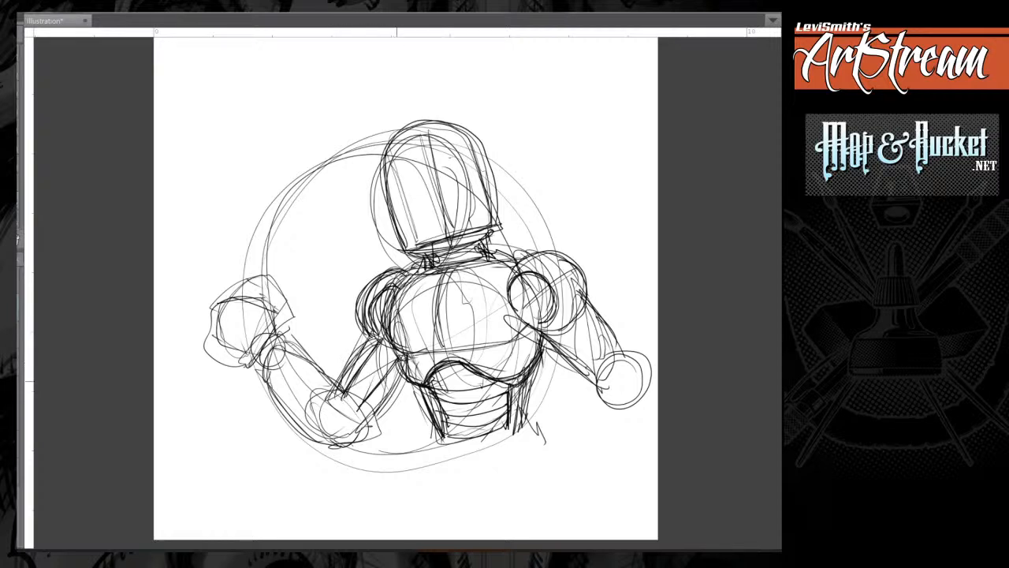
left_click_drag(402, 362, 357, 410)
mouse_move(406, 356)
left_mouse_down()
mouse_move(362, 417)
mouse_move(327, 427)
mouse_move(352, 432)
mouse_move(331, 437)
left_mouse_up()
mouse_move(352, 401)
left_mouse_down()
mouse_move(325, 434)
mouse_move(353, 442)
mouse_move(337, 448)
mouse_move(339, 394)
left_mouse_up()
mouse_move(382, 336)
left_mouse_down()
mouse_move(343, 402)
mouse_move(358, 415)
left_mouse_up()
left_click_drag(394, 355, 355, 415)
left_click_drag(378, 335, 344, 396)
left_click_drag(369, 337, 362, 366)
Restate both edges of the left-hand forearm from the wrist to the elbow joint and close its lower end.
left_click_drag(262, 347, 298, 415)
left_click_drag(266, 373, 289, 402)
left_click_drag(286, 399, 314, 430)
left_click_drag(293, 351, 330, 383)
left_click_drag(331, 387, 306, 432)
left_click_drag(287, 346, 334, 384)
left_click_drag(336, 387, 307, 423)
left_click_drag(264, 373, 302, 420)
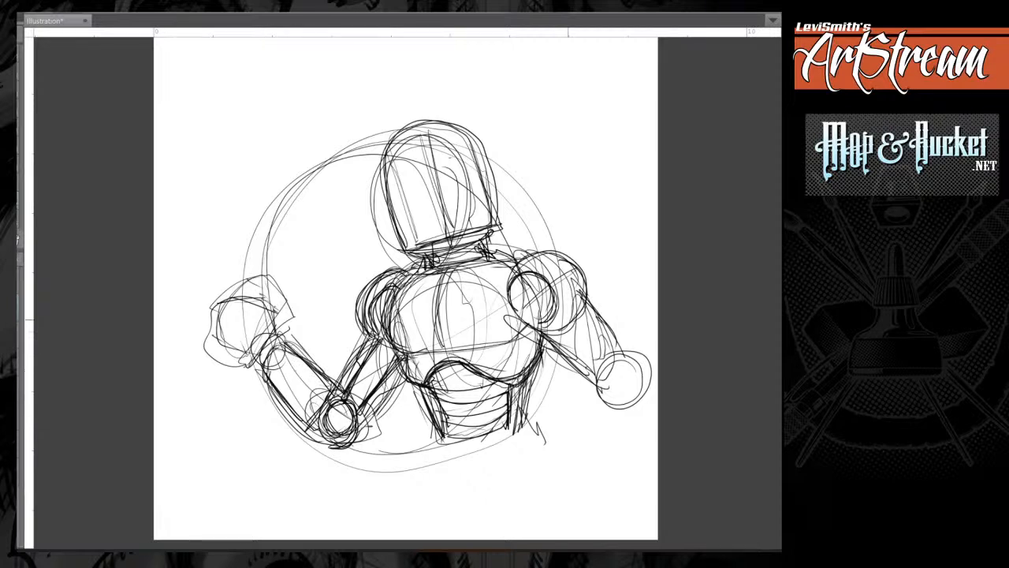
Reinforce the left-hand forearm's outer edge and elbow end, and the upper arm's edge above the joint.
left_click_drag(561, 331, 601, 363)
left_click_drag(610, 295, 510, 200)
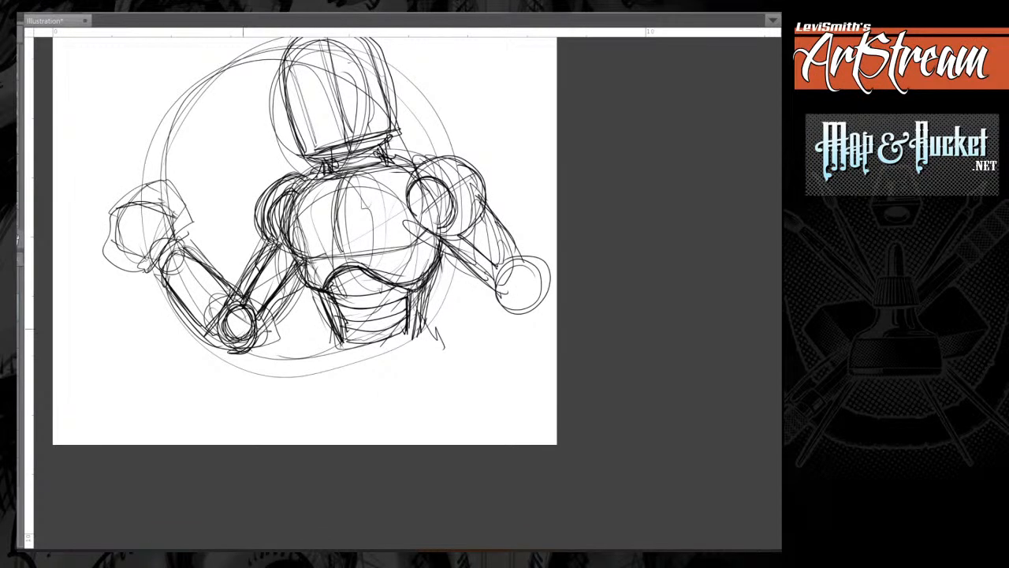
mouse_move(239, 294)
left_mouse_down()
mouse_move(208, 335)
mouse_move(195, 324)
left_mouse_up()
left_click_drag(159, 261, 179, 302)
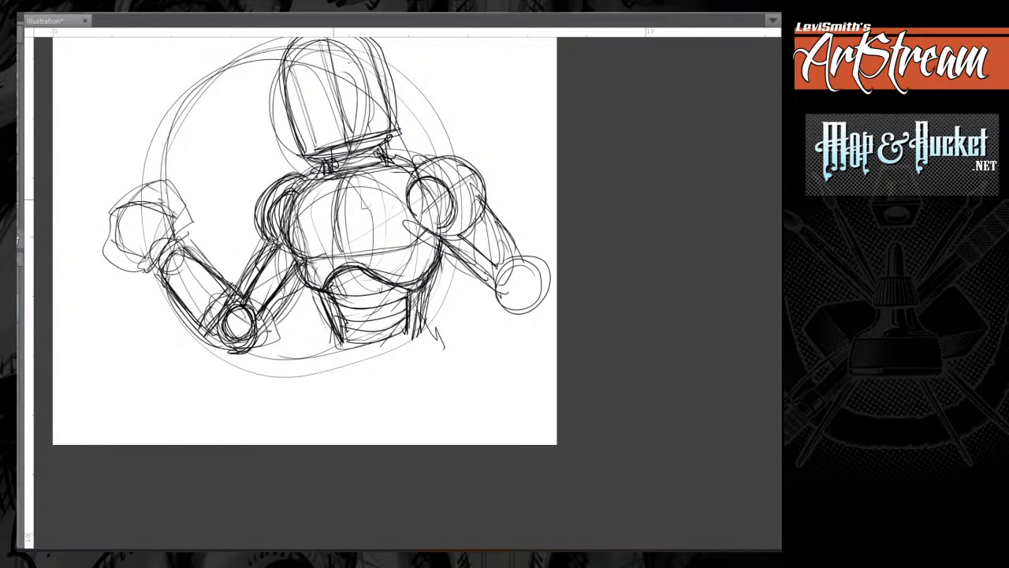
left_click_drag(247, 321, 252, 317)
left_click_drag(292, 266, 254, 324)
Extend the sides of the waist downward and close it with a curved bottom edge.
left_click_drag(330, 298, 347, 349)
left_click_drag(418, 301, 427, 340)
left_click_drag(372, 356, 341, 344)
left_click_drag(412, 337, 419, 327)
left_click_drag(334, 347, 421, 335)
Restate the chest's centre line and lower edge, and darken the right-hand upper arm's edges.
left_click_drag(350, 174, 345, 255)
mouse_move(305, 178)
left_mouse_down()
mouse_move(271, 197)
mouse_move(274, 240)
left_mouse_up()
mouse_move(349, 213)
left_mouse_down()
mouse_move(199, 273)
mouse_move(328, 236)
mouse_move(333, 274)
left_mouse_up()
mouse_move(327, 244)
left_mouse_down()
mouse_move(260, 263)
mouse_move(319, 291)
mouse_move(264, 305)
left_mouse_up()
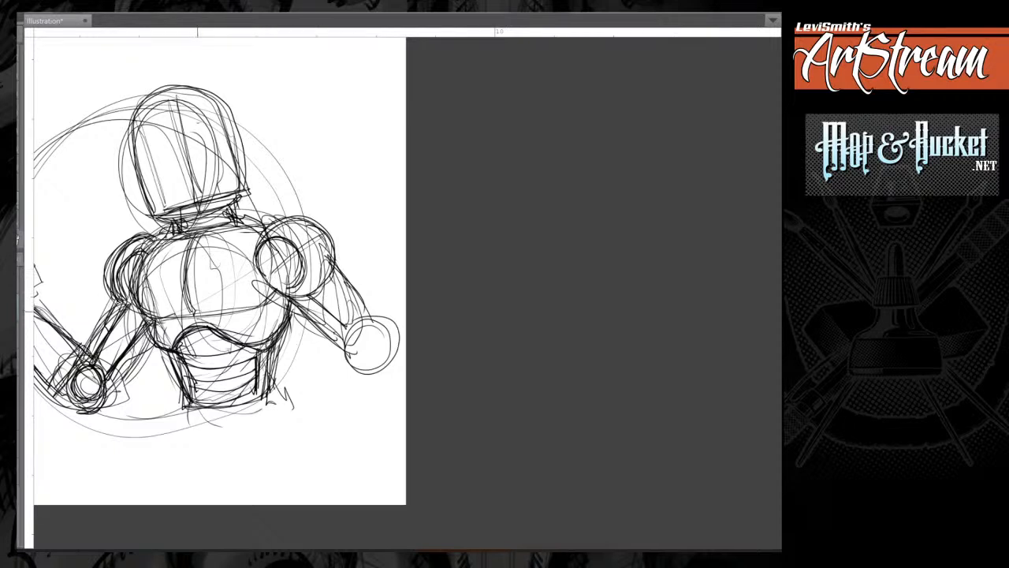
mouse_move(195, 313)
left_mouse_down()
mouse_move(277, 292)
mouse_move(266, 340)
left_mouse_up()
left_click_drag(304, 295, 341, 327)
mouse_move(326, 269)
left_mouse_down()
mouse_move(370, 317)
mouse_move(346, 331)
mouse_move(282, 295)
mouse_move(328, 278)
left_mouse_up()
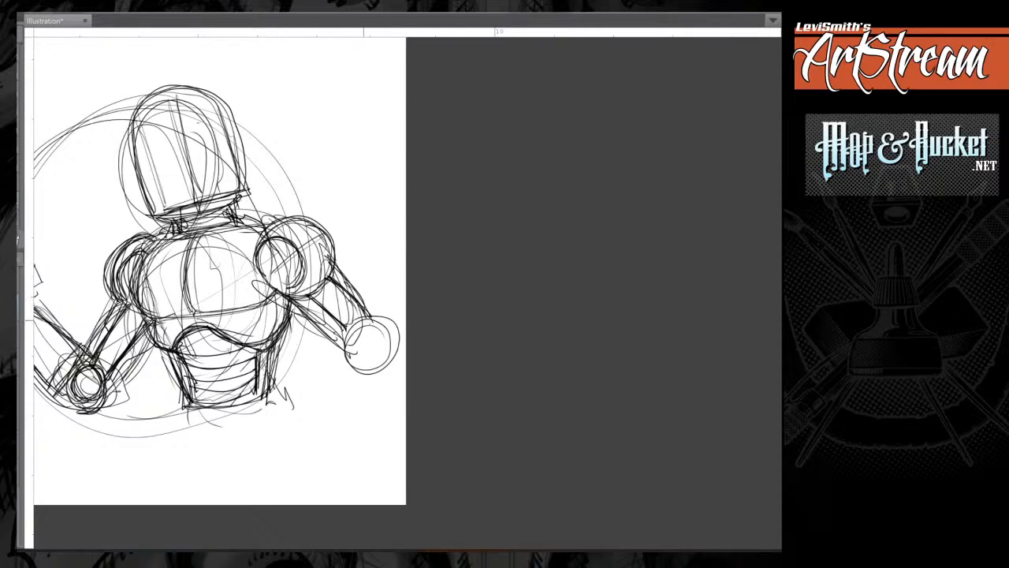
Try a right-hand forearm hanging straight down from the elbow circle, ending in a blocky fist.
mouse_move(363, 320)
left_mouse_down()
mouse_move(383, 319)
mouse_move(364, 368)
mouse_move(374, 356)
mouse_move(356, 344)
mouse_move(373, 371)
left_mouse_up()
mouse_move(364, 319)
left_mouse_down()
mouse_move(376, 370)
mouse_move(352, 356)
mouse_move(376, 364)
mouse_move(381, 413)
left_mouse_up()
left_click_drag(386, 352, 384, 412)
left_click_drag(351, 362, 359, 418)
mouse_move(382, 355)
left_mouse_down()
mouse_move(383, 418)
mouse_move(385, 404)
mouse_move(339, 427)
left_mouse_up()
mouse_move(375, 377)
left_mouse_down()
mouse_move(398, 412)
mouse_move(335, 418)
left_mouse_up()
mouse_move(338, 395)
left_mouse_down()
mouse_move(399, 387)
mouse_move(396, 415)
left_mouse_up()
mouse_move(386, 371)
left_mouse_down()
mouse_move(333, 411)
mouse_move(393, 428)
left_mouse_up()
left_click_drag(396, 418, 388, 437)
left_click_drag(352, 382, 390, 437)
left_click_drag(350, 383, 344, 429)
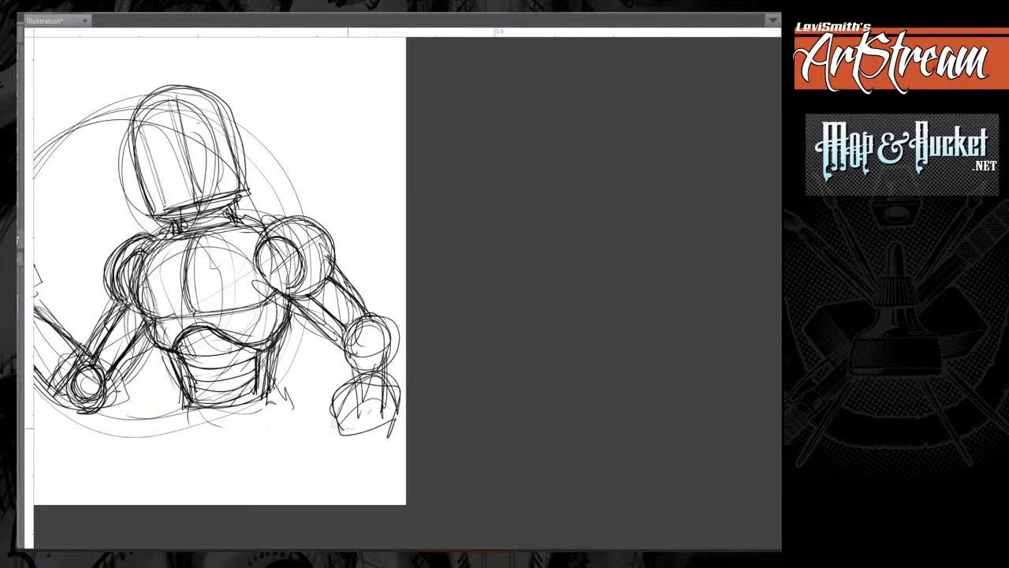
Undo the strokes of the hanging right-hand forearm and fist.
left_click_drag(375, 382, 467, 306)
key("ctrl+z")
key("ctrl+z")
key("ctrl+z")
key("ctrl+z")
key("ctrl+z")
key("ctrl+z")
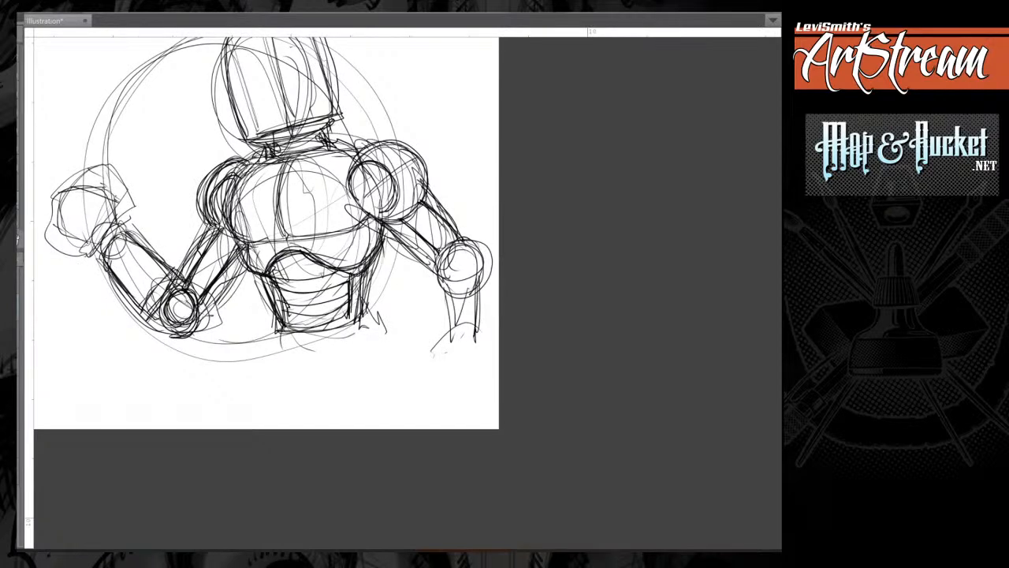
key("ctrl+z")
key("ctrl+z")
key("ctrl+z")
key("ctrl+z")
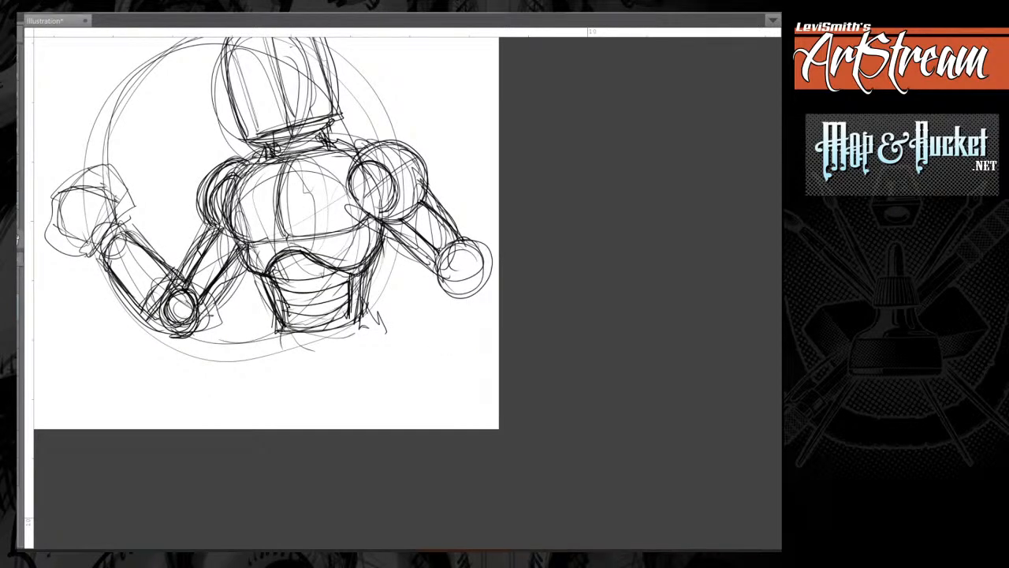
Sketch the right-hand forearm folded inward from the elbow toward the waist, with a curved cuff and a rounded end.
mouse_move(426, 276)
left_mouse_down()
mouse_move(245, 262)
mouse_move(283, 258)
mouse_move(245, 244)
mouse_move(238, 313)
left_mouse_up()
mouse_move(295, 295)
left_mouse_down()
mouse_move(265, 254)
mouse_move(230, 311)
left_mouse_up()
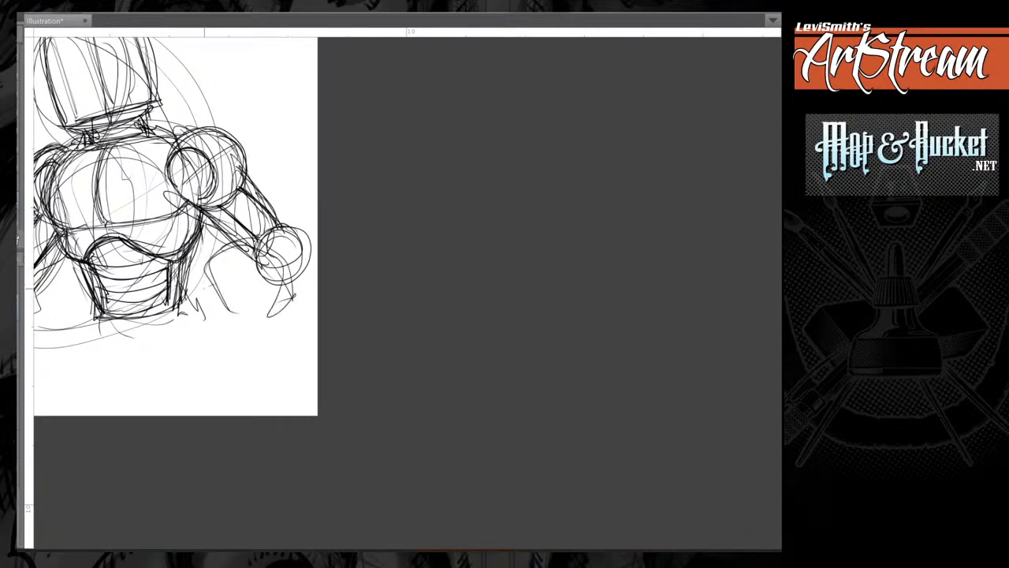
mouse_move(211, 270)
left_mouse_down()
mouse_move(211, 301)
mouse_move(207, 272)
left_mouse_up()
mouse_move(209, 270)
left_mouse_down()
mouse_move(229, 305)
mouse_move(257, 260)
mouse_move(212, 287)
mouse_move(266, 279)
mouse_move(240, 313)
mouse_move(259, 282)
mouse_move(226, 306)
left_mouse_up()
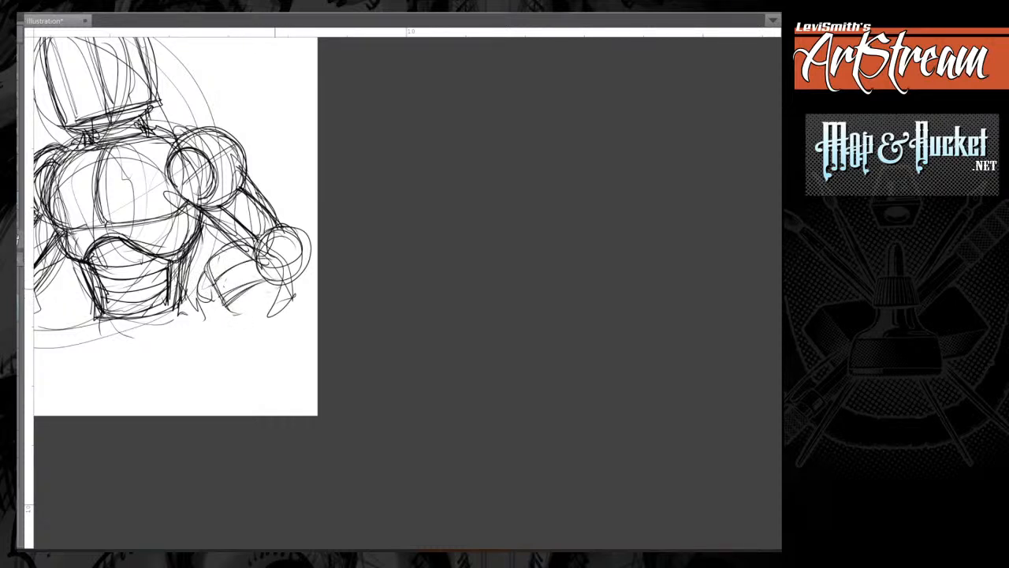
mouse_move(254, 248)
left_mouse_down()
mouse_move(236, 263)
mouse_move(254, 298)
left_mouse_up()
mouse_move(271, 251)
left_mouse_down()
mouse_move(256, 263)
mouse_move(292, 299)
left_mouse_up()
left_click_drag(206, 254, 242, 317)
mouse_move(241, 318)
left_mouse_down()
mouse_move(345, 293)
mouse_move(490, 332)
left_mouse_up()
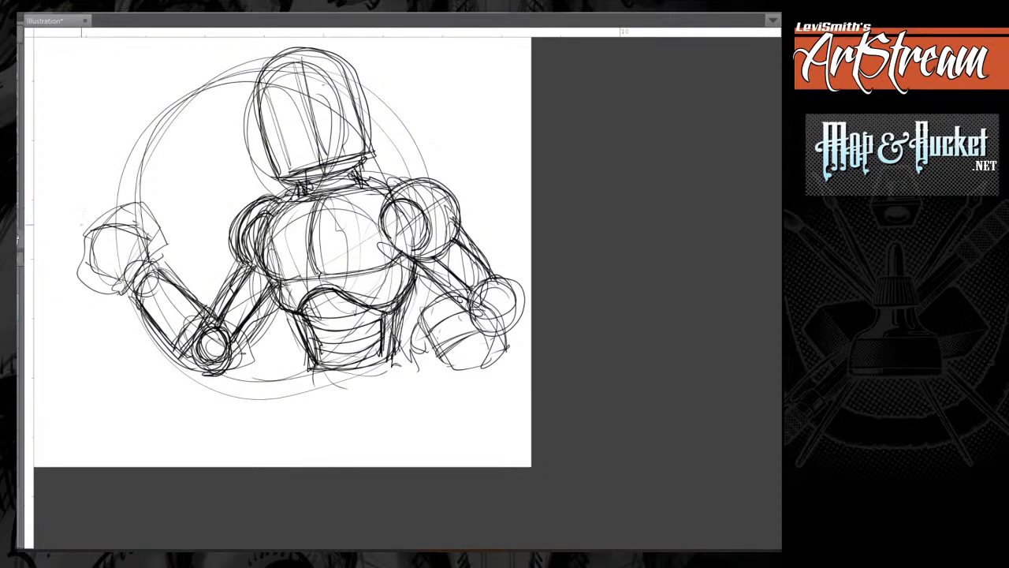
Draw an upright rectangular can behind the left-hand fist and firm up its edges.
left_click_drag(81, 225, 82, 265)
mouse_move(68, 224)
left_mouse_down()
mouse_move(126, 203)
mouse_move(127, 185)
mouse_move(67, 191)
left_mouse_up()
left_click_drag(66, 190, 73, 258)
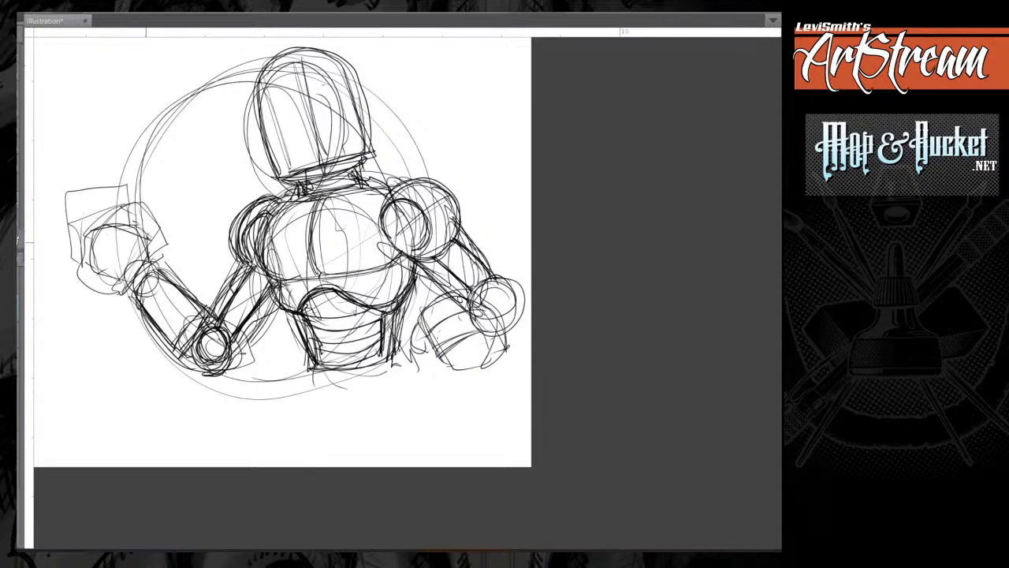
mouse_move(134, 226)
left_mouse_down()
mouse_move(129, 187)
mouse_move(67, 192)
mouse_move(72, 261)
left_mouse_up()
mouse_move(66, 198)
left_mouse_down()
mouse_move(70, 270)
mouse_move(133, 186)
mouse_move(136, 224)
left_mouse_up()
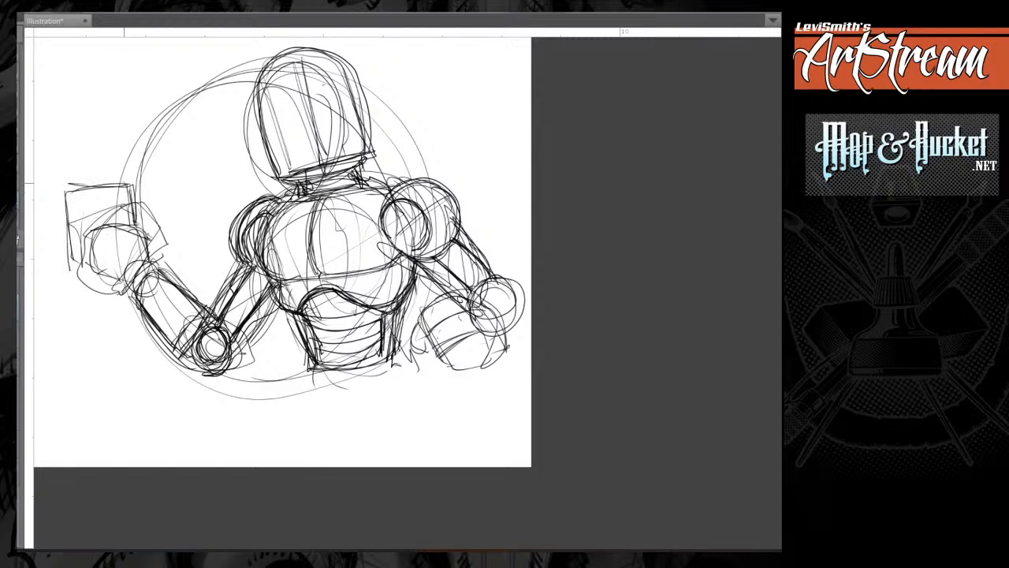
left_click_drag(125, 182, 62, 190)
left_click_drag(65, 190, 72, 271)
left_click_drag(71, 271, 124, 272)
mouse_move(135, 188)
left_mouse_down()
mouse_move(134, 228)
mouse_move(63, 185)
mouse_move(73, 273)
left_mouse_up()
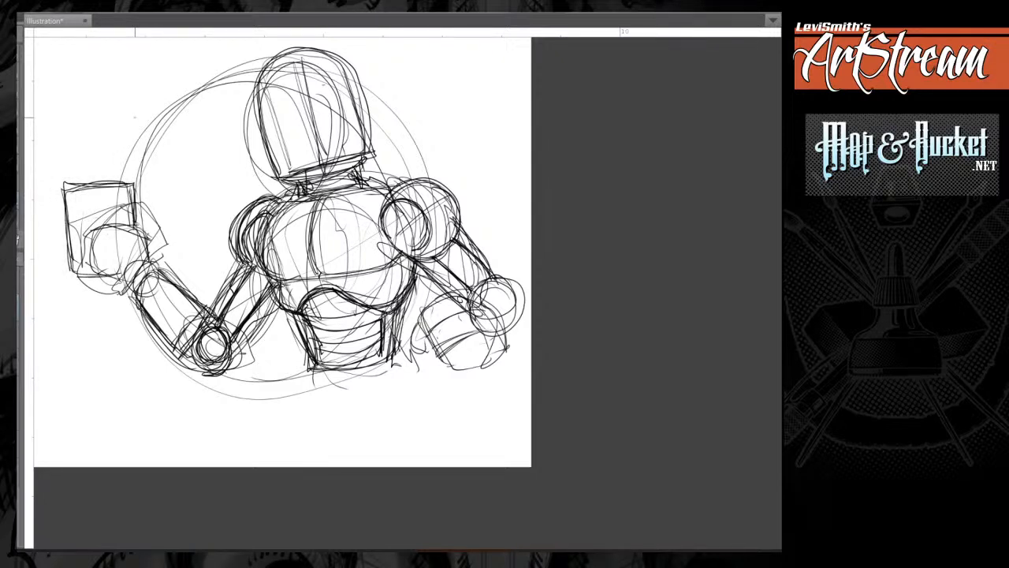
Add a curved, tapering spout rising from the top edge of the can.
mouse_move(151, 142)
left_mouse_down()
mouse_move(123, 182)
mouse_move(152, 132)
mouse_move(105, 175)
mouse_move(158, 140)
left_mouse_up()
left_click_drag(159, 141, 121, 182)
left_click_drag(151, 132, 107, 177)
left_click_drag(89, 181, 135, 187)
Darken the can's outer side and letter "10-40" across the upper part of its face.
left_click_drag(66, 202, 68, 270)
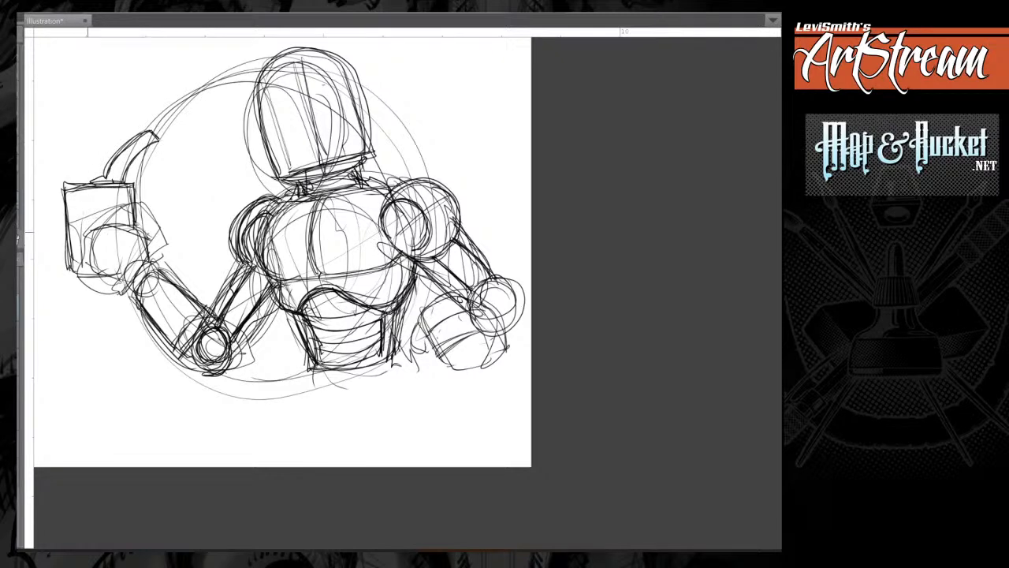
left_click_drag(75, 193, 75, 208)
mouse_move(83, 196)
left_mouse_down()
mouse_move(117, 207)
mouse_move(74, 210)
mouse_move(116, 205)
left_mouse_up()
Draw the thumb and palm gripping the front of the can and the fingertips wrapping around its far side.
mouse_move(144, 237)
left_mouse_down()
mouse_move(134, 224)
mouse_move(112, 237)
mouse_move(112, 225)
mouse_move(101, 242)
mouse_move(109, 249)
mouse_move(149, 229)
mouse_move(123, 227)
mouse_move(127, 254)
left_mouse_up()
mouse_move(136, 211)
left_mouse_down()
mouse_move(149, 241)
mouse_move(134, 265)
mouse_move(134, 244)
mouse_move(147, 262)
mouse_move(150, 254)
mouse_move(135, 245)
left_mouse_up()
mouse_move(148, 265)
left_mouse_down()
mouse_move(147, 233)
mouse_move(145, 257)
left_mouse_up()
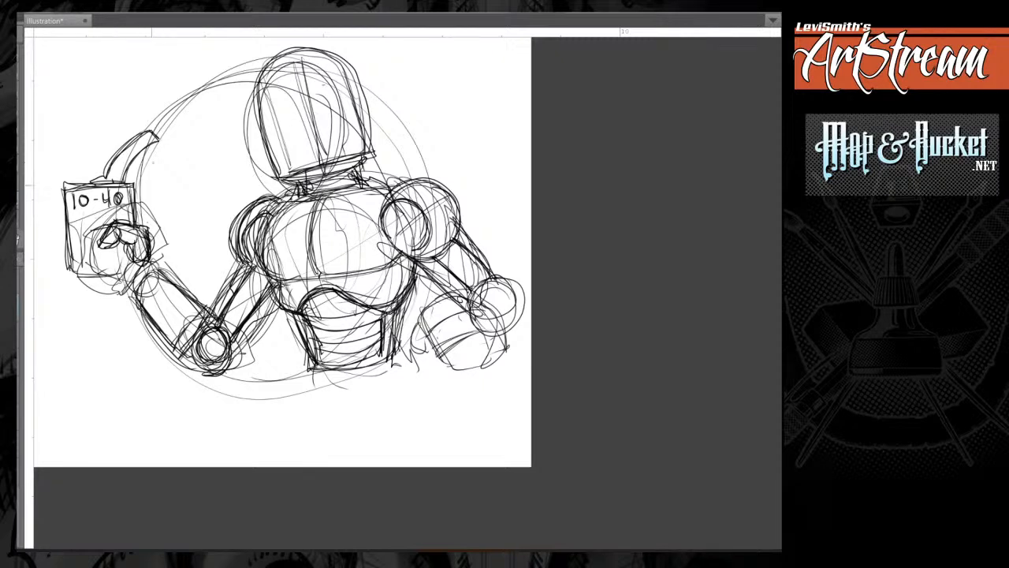
mouse_move(66, 208)
left_mouse_down()
mouse_move(57, 216)
mouse_move(76, 213)
mouse_move(59, 213)
mouse_move(55, 244)
mouse_move(81, 246)
mouse_move(65, 260)
mouse_move(79, 275)
mouse_move(130, 272)
left_mouse_up()
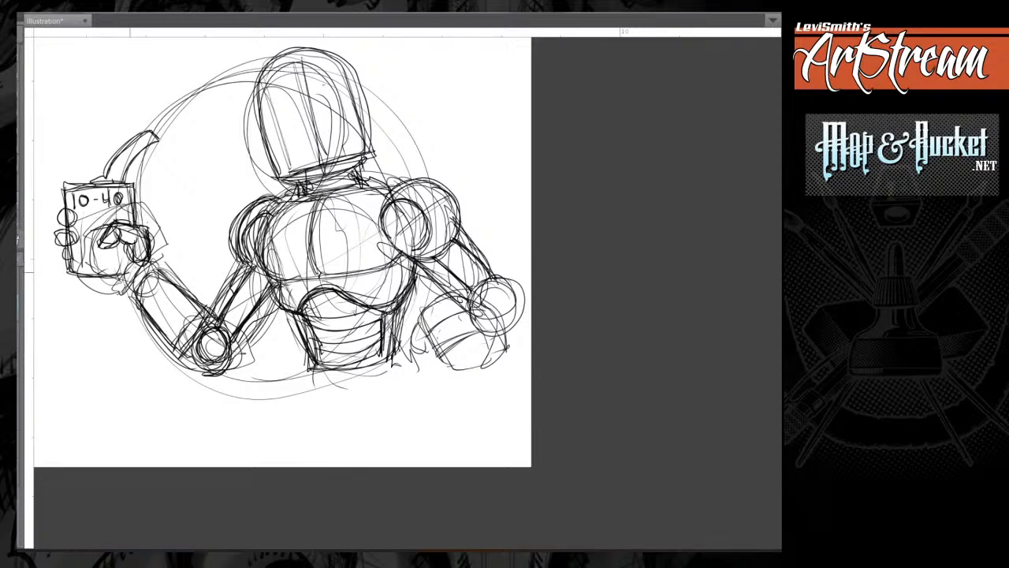
Darken the can's inner side and build up the banded wrist joint between the hand and forearm.
left_click_drag(136, 193, 138, 222)
mouse_move(150, 265)
left_mouse_down()
mouse_move(110, 283)
mouse_move(129, 285)
left_mouse_up()
mouse_move(150, 263)
left_mouse_down()
mouse_move(122, 286)
mouse_move(150, 276)
mouse_move(128, 289)
left_mouse_up()
mouse_move(151, 265)
left_mouse_down()
mouse_move(140, 287)
mouse_move(160, 272)
left_mouse_up()
left_click_drag(159, 271, 140, 290)
left_click_drag(133, 289, 147, 308)
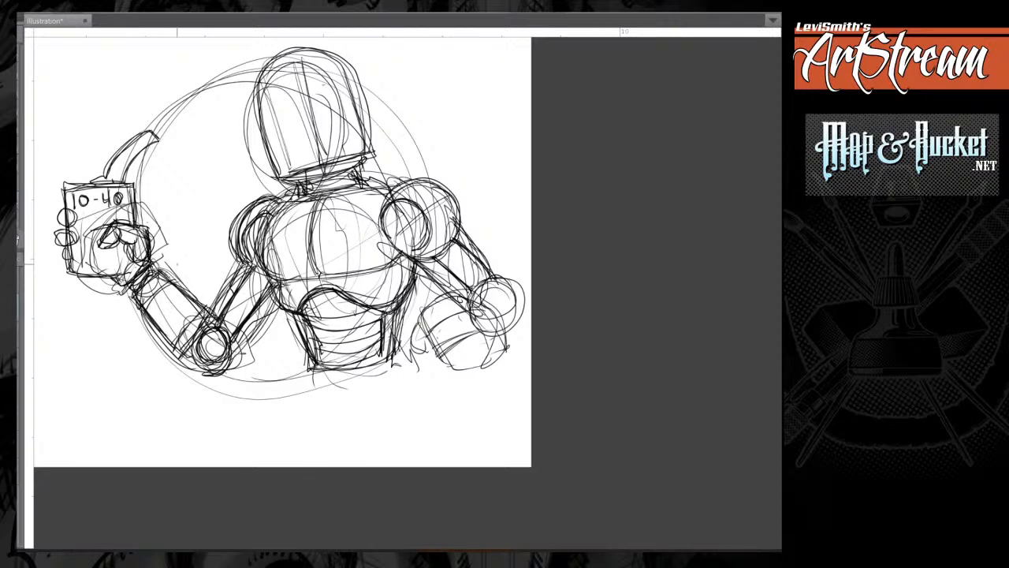
Add a vertical centre line and a horizontal eye line to the head, and restate its side and jaw.
left_click_drag(295, 55, 325, 162)
left_click_drag(268, 129, 356, 110)
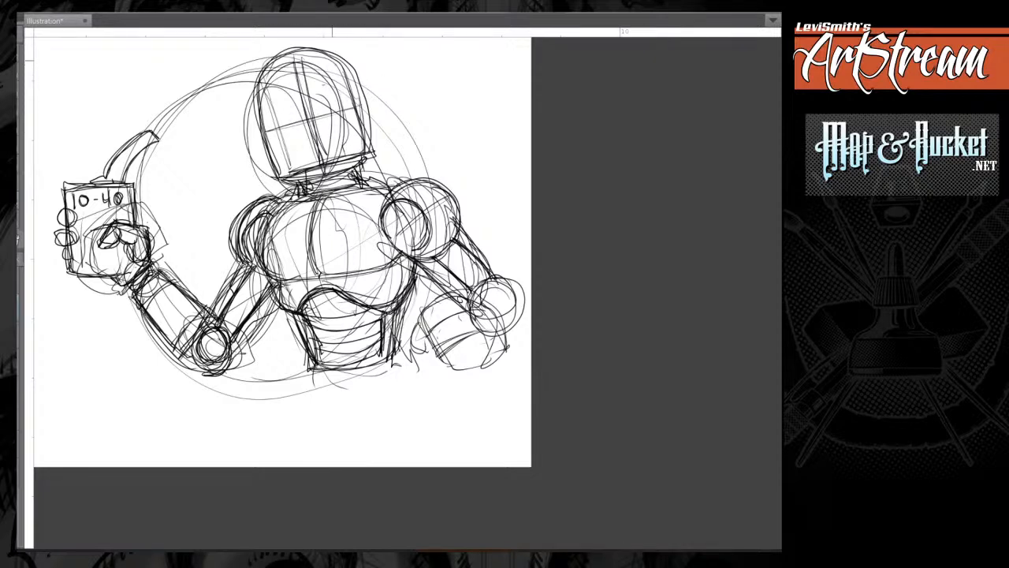
mouse_move(332, 60)
left_mouse_down()
mouse_move(367, 151)
mouse_move(289, 50)
mouse_move(281, 171)
mouse_move(364, 155)
left_mouse_up()
left_click_drag(287, 182, 365, 157)
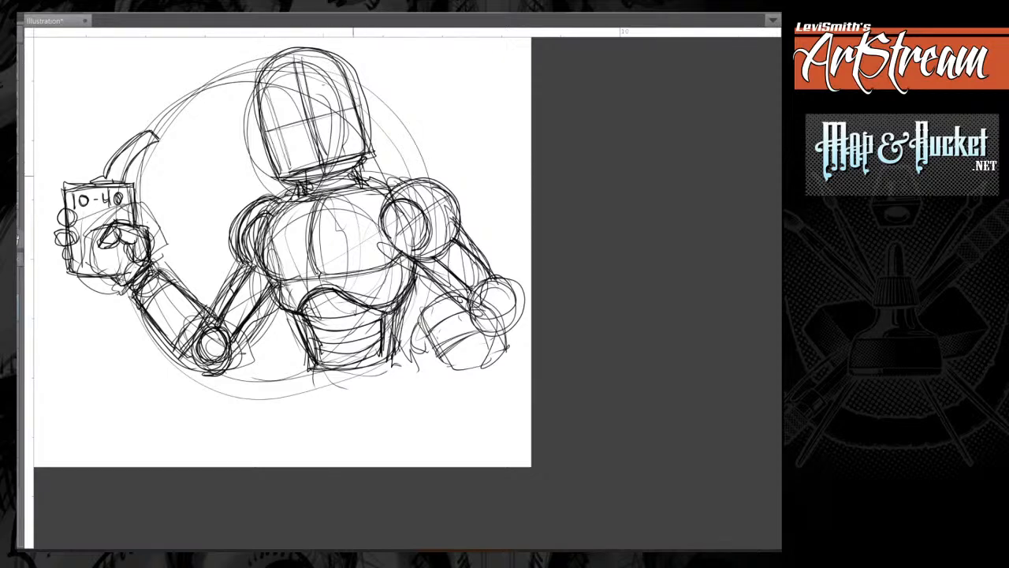
Reinforce the collar and the left-hand shoulder joint, and add a recessed panel to the upper arm.
left_click_drag(320, 184, 355, 169)
mouse_move(286, 203)
left_mouse_down()
mouse_move(391, 186)
mouse_move(338, 180)
left_mouse_up()
mouse_move(280, 202)
left_mouse_down()
mouse_move(242, 253)
mouse_move(251, 264)
mouse_move(241, 246)
mouse_move(258, 214)
mouse_move(248, 230)
mouse_move(246, 264)
left_mouse_up()
mouse_move(282, 205)
left_mouse_down()
mouse_move(238, 287)
mouse_move(268, 302)
left_mouse_up()
mouse_move(236, 273)
left_mouse_down()
mouse_move(261, 303)
mouse_move(233, 320)
left_mouse_up()
mouse_move(246, 295)
left_mouse_down()
mouse_move(233, 325)
mouse_move(245, 326)
mouse_move(259, 299)
left_mouse_up()
left_click_drag(271, 292, 266, 300)
left_click_drag(269, 282, 260, 298)
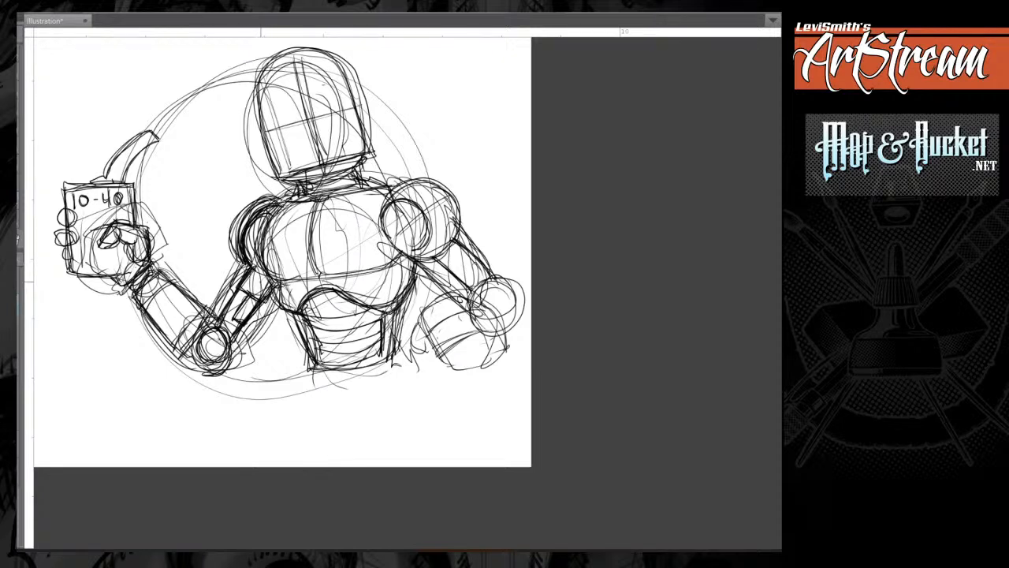
Darken the inner contours of both shoulder sockets and touch up the chest's centre line.
left_click_drag(402, 189, 388, 225)
left_click_drag(388, 227, 402, 245)
left_click_drag(264, 227, 251, 236)
mouse_move(252, 234)
left_mouse_down()
mouse_move(248, 265)
mouse_move(257, 235)
left_mouse_up()
mouse_move(260, 232)
left_mouse_down()
mouse_move(248, 268)
mouse_move(252, 233)
left_mouse_up()
left_click_drag(251, 235, 247, 258)
left_click_drag(411, 203, 385, 225)
left_click_drag(418, 241, 427, 248)
left_click_drag(322, 240, 312, 276)
left_click_drag(316, 265, 308, 278)
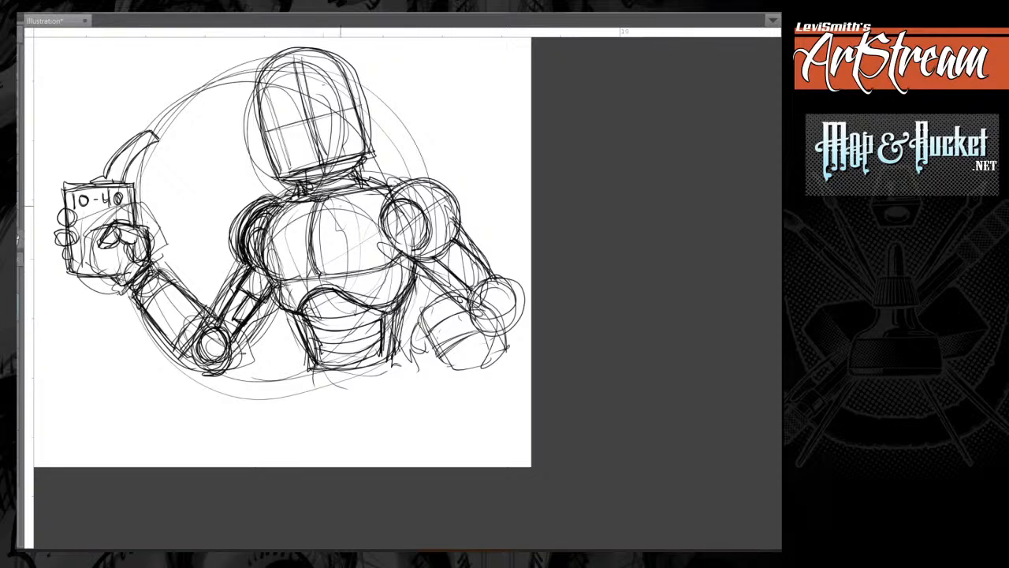
Touch up the right-hand upper arm's contours between the shoulder and the elbow circle.
left_click_drag(435, 263, 454, 276)
left_click_drag(456, 279, 472, 293)
mouse_move(454, 273)
left_mouse_down()
mouse_move(487, 244)
mouse_move(491, 276)
left_mouse_up()
Restate the jaw line and add rounded ear pieces on both sides of the head.
left_click_drag(278, 175, 333, 167)
left_click_drag(346, 82, 352, 95)
left_click_drag(361, 118, 364, 139)
mouse_move(265, 112)
left_mouse_down()
mouse_move(254, 153)
mouse_move(276, 160)
left_mouse_up()
left_click_drag(353, 90, 366, 131)
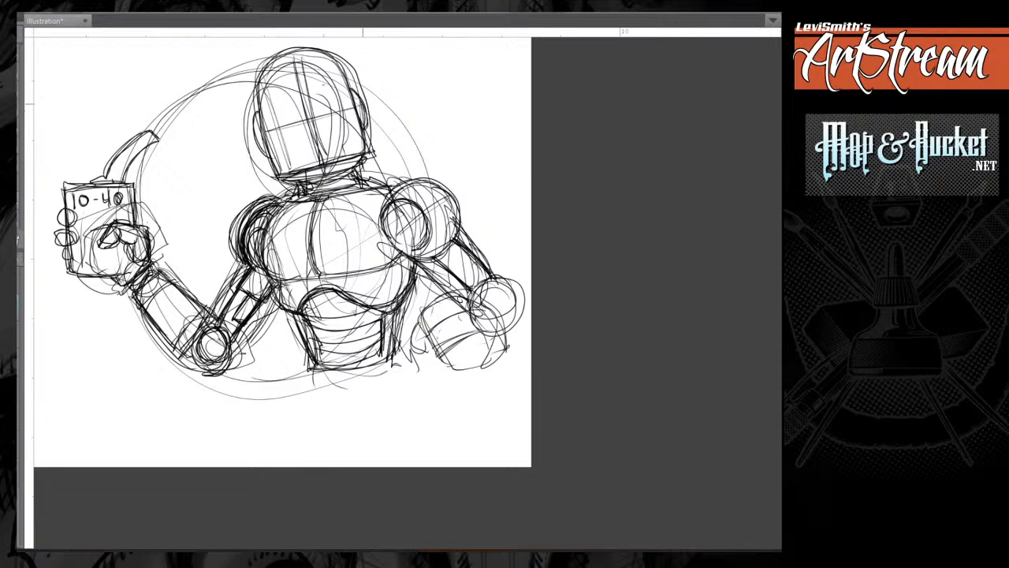
mouse_move(275, 59)
left_mouse_down()
mouse_move(260, 81)
mouse_move(276, 156)
left_mouse_up()
left_click_drag(315, 237, 354, 273)
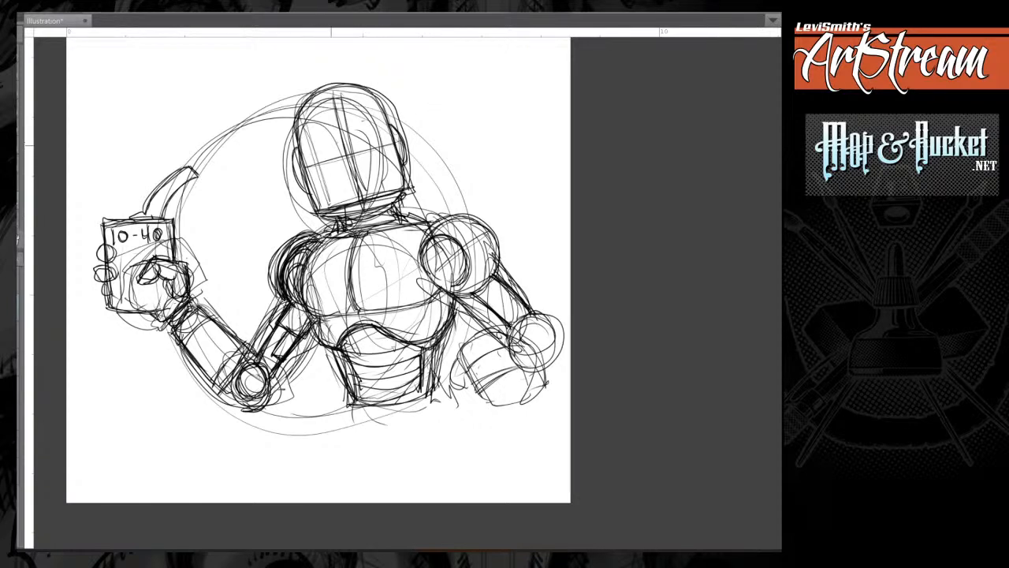
Draw a slanted rectangular visor slit across the upper half of the robot's face.
mouse_move(316, 150)
left_mouse_down()
mouse_move(360, 139)
mouse_move(319, 148)
left_mouse_up()
mouse_move(380, 131)
left_mouse_down()
mouse_move(312, 150)
mouse_move(315, 163)
left_mouse_up()
mouse_move(315, 163)
left_mouse_down()
mouse_move(362, 154)
mouse_move(316, 163)
left_mouse_up()
mouse_move(379, 130)
left_mouse_down()
mouse_move(320, 146)
mouse_move(384, 147)
mouse_move(310, 151)
mouse_move(315, 163)
left_mouse_up()
left_click_drag(315, 163, 383, 143)
left_click_drag(381, 133, 383, 148)
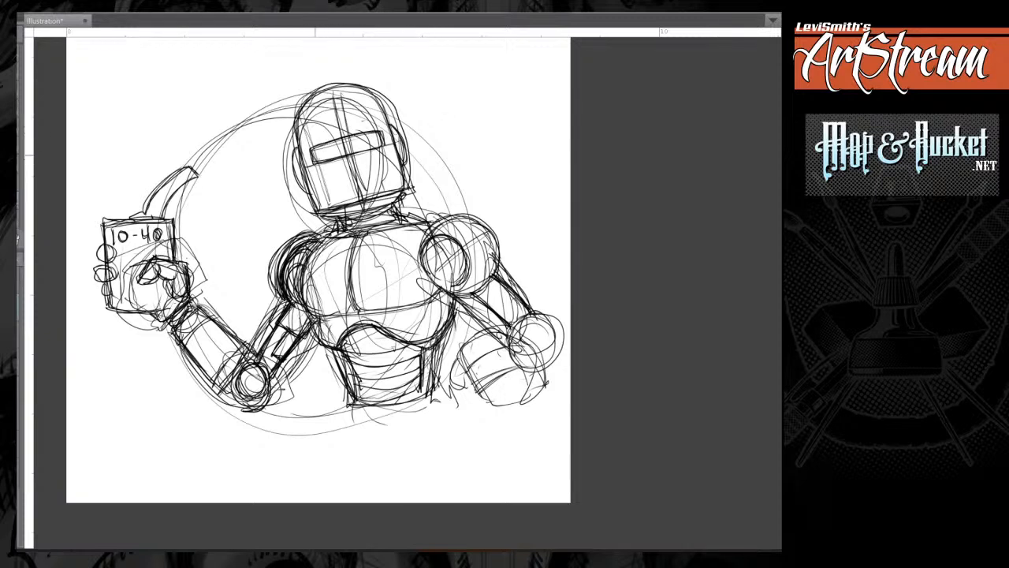
left_click_drag(313, 149, 315, 165)
Firm up the helmet's upper curves and the right-hand side of the head around the ear piece.
mouse_move(318, 92)
left_mouse_down()
mouse_move(296, 112)
mouse_move(295, 138)
left_mouse_up()
left_click_drag(371, 91, 385, 113)
left_click_drag(404, 161, 398, 182)
left_click_drag(404, 139, 400, 161)
Reinforce the left-hand edges of the chest and abdomen and the rounded contours of the right-hand shoulder.
left_click_drag(347, 348, 355, 390)
mouse_move(326, 241)
left_mouse_down()
mouse_move(303, 282)
mouse_move(315, 316)
left_mouse_up()
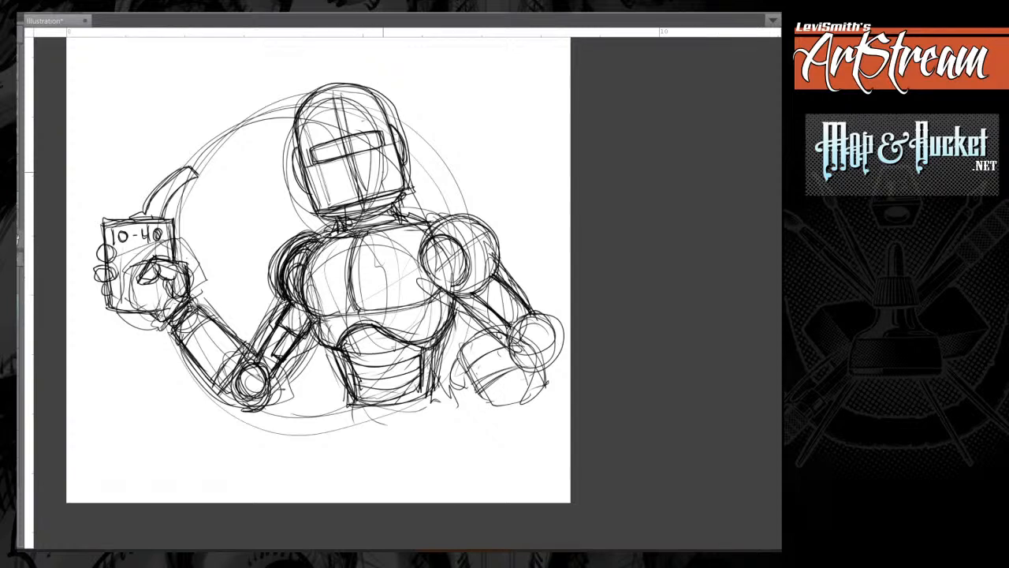
mouse_move(493, 277)
left_mouse_down()
mouse_move(461, 221)
mouse_move(424, 243)
mouse_move(467, 217)
mouse_move(440, 218)
left_mouse_up()
mouse_move(452, 216)
left_mouse_down()
mouse_move(494, 268)
mouse_move(455, 296)
mouse_move(431, 240)
mouse_move(426, 271)
left_mouse_up()
left_click_drag(406, 226, 431, 220)
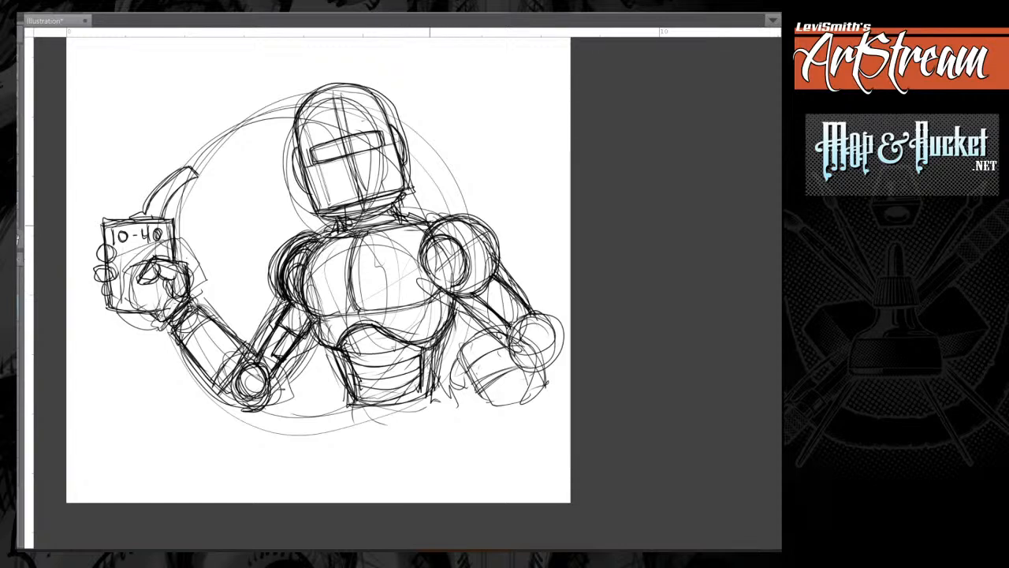
Touch up the collar line, the jaw corners and the ear pieces on both sides of the head.
left_click_drag(321, 237, 352, 240)
mouse_move(395, 201)
left_mouse_down()
mouse_move(400, 214)
mouse_move(393, 203)
left_mouse_up()
left_click_drag(316, 211, 311, 190)
left_click_drag(403, 165, 407, 190)
mouse_move(298, 144)
left_mouse_down()
mouse_move(293, 163)
mouse_move(308, 194)
left_mouse_up()
left_click_drag(389, 123, 407, 167)
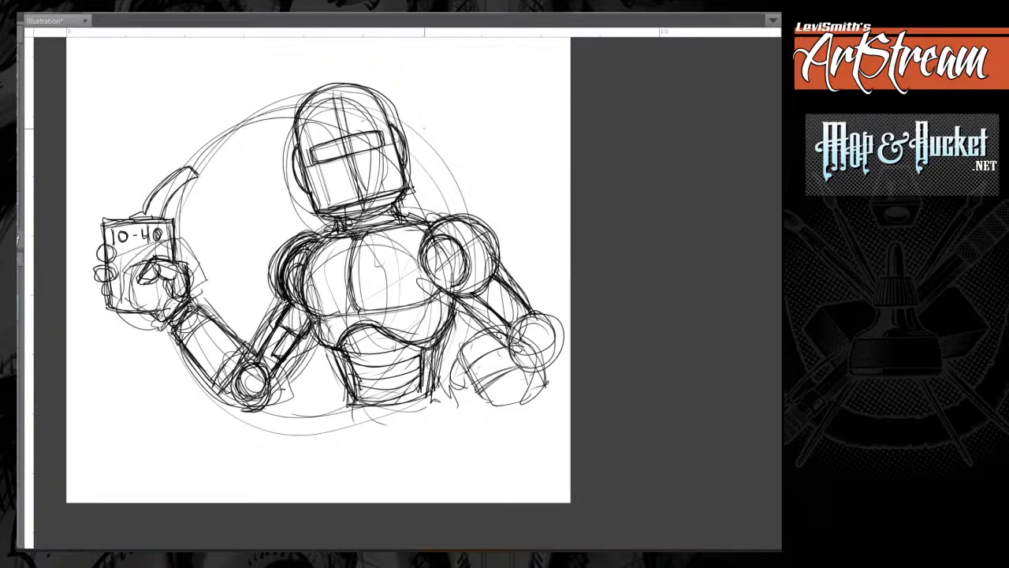
Restate the lower edge of the chest plate and the two side contours of the waist.
mouse_move(315, 322)
left_mouse_down()
mouse_move(340, 351)
mouse_move(364, 325)
mouse_move(400, 336)
mouse_move(453, 302)
left_mouse_up()
left_click_drag(356, 309, 445, 292)
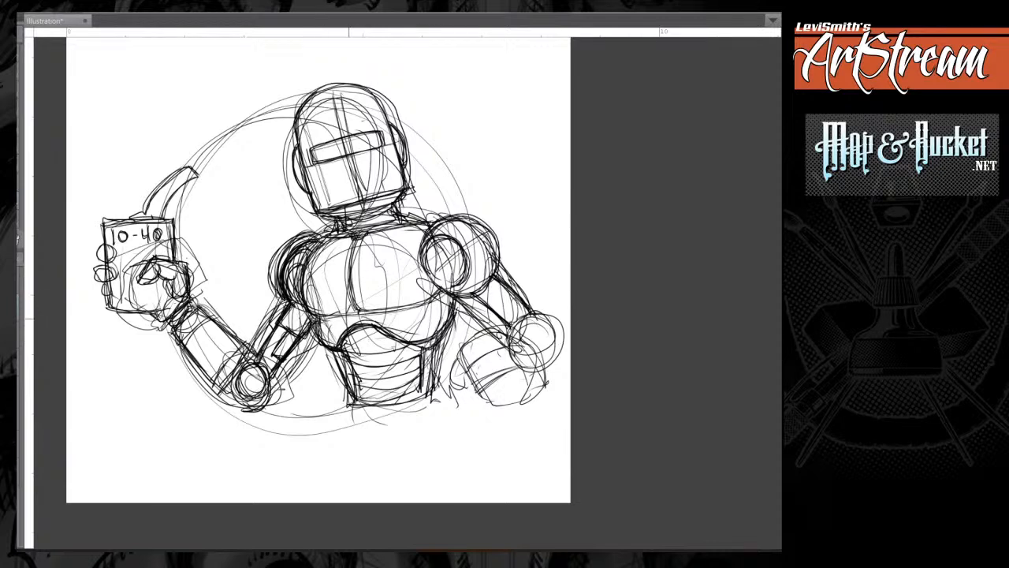
left_click_drag(317, 322, 352, 404)
mouse_move(440, 339)
left_mouse_down()
mouse_move(433, 394)
mouse_move(424, 391)
left_mouse_up()
left_click_drag(407, 344, 422, 384)
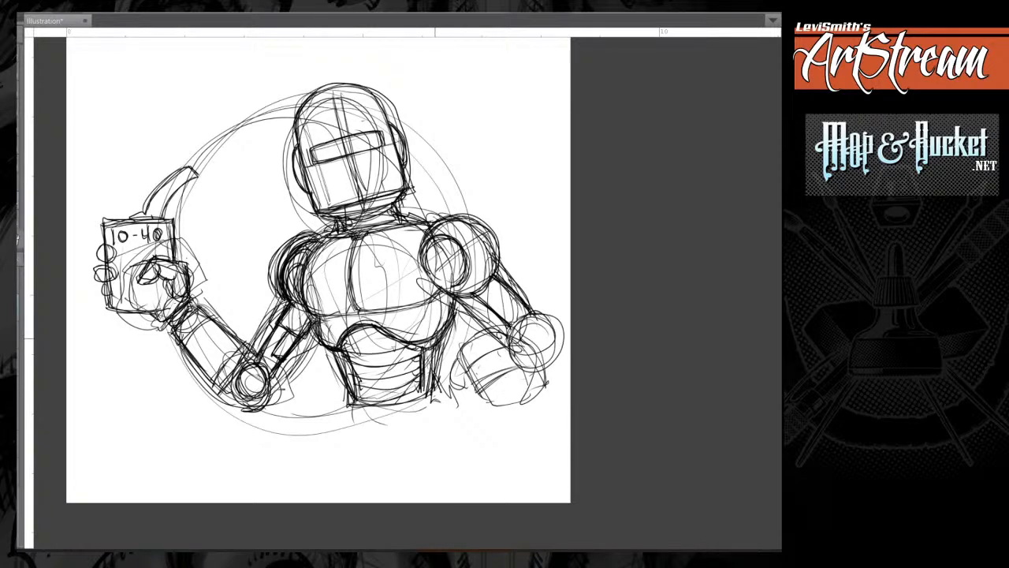
Add small segment details down the abdomen and sketch a flared belt ring around the base of the torso.
left_click_drag(355, 330, 378, 385)
left_click_drag(438, 385, 444, 403)
left_click_drag(346, 396, 341, 418)
left_click_drag(443, 392, 445, 409)
mouse_move(339, 409)
left_mouse_down()
mouse_move(378, 421)
mouse_move(447, 406)
left_mouse_up()
mouse_move(358, 424)
left_mouse_down()
mouse_move(424, 418)
mouse_move(368, 426)
mouse_move(435, 402)
left_mouse_up()
left_click_drag(349, 393, 337, 417)
left_click_drag(448, 383, 440, 399)
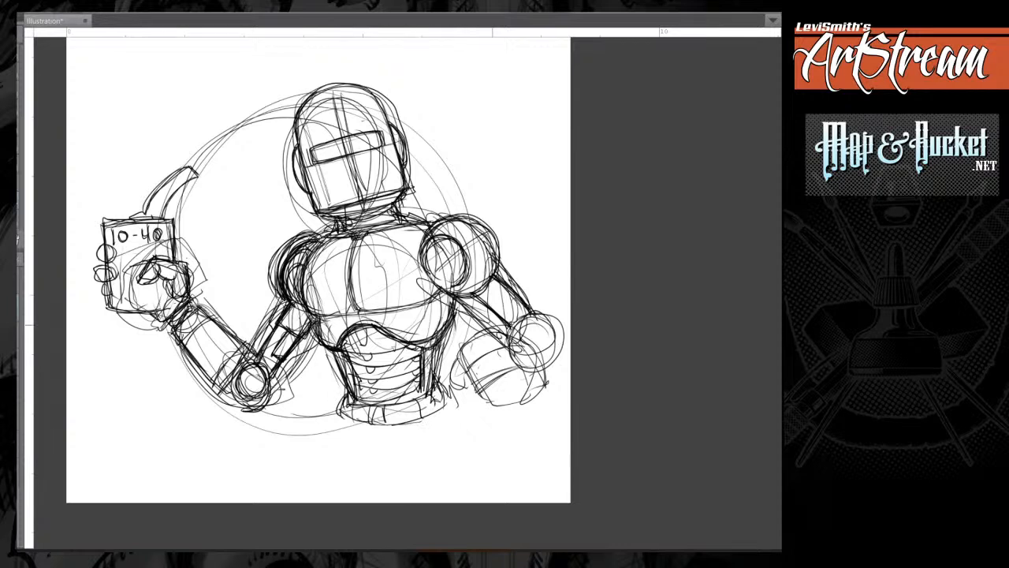
left_click_drag(351, 394, 341, 413)
mouse_move(440, 385)
left_mouse_down()
mouse_move(450, 398)
mouse_move(433, 407)
left_mouse_up()
Darken the background circle's arcs on both sides of the head and below the arm holding the oil can.
mouse_move(463, 217)
left_mouse_down()
mouse_move(461, 199)
mouse_move(390, 127)
mouse_move(463, 211)
mouse_move(404, 117)
left_mouse_up()
mouse_move(296, 105)
left_mouse_down()
mouse_move(214, 140)
mouse_move(191, 162)
mouse_move(197, 151)
mouse_move(171, 215)
left_mouse_up()
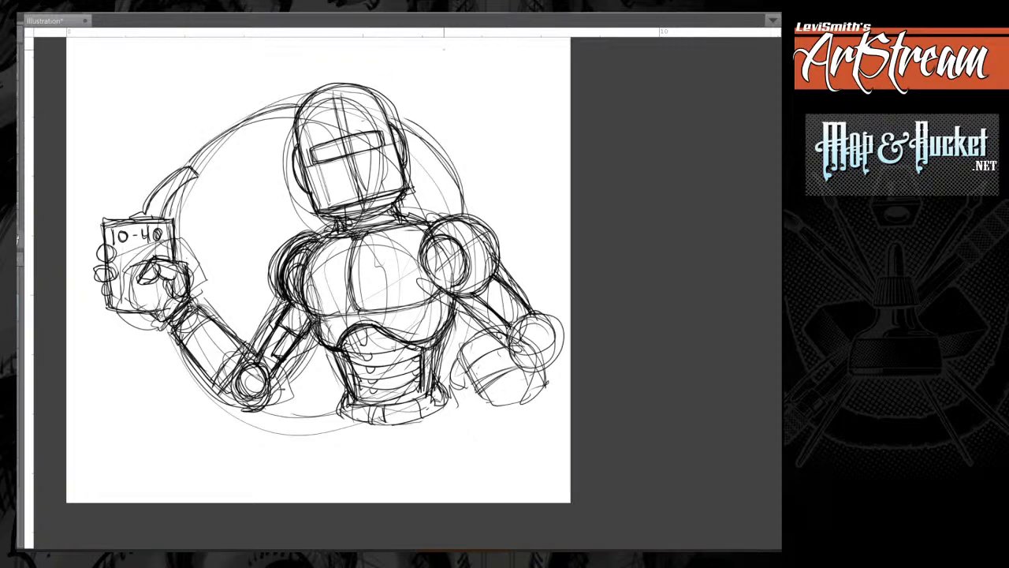
left_click_drag(465, 212, 402, 130)
mouse_move(303, 98)
left_mouse_down()
mouse_move(245, 118)
mouse_move(180, 201)
left_mouse_up()
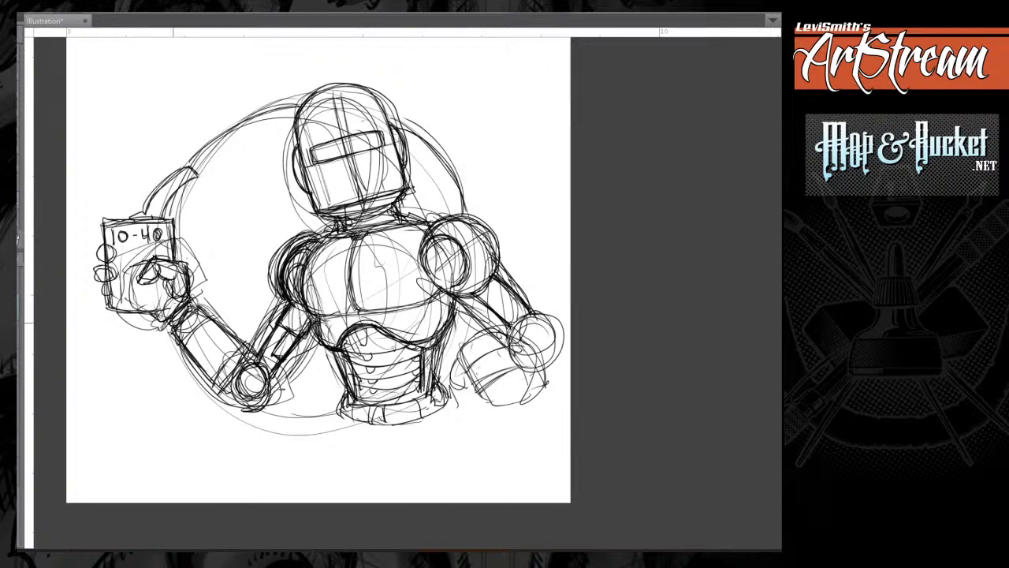
left_click_drag(175, 339, 224, 401)
left_click_drag(167, 336, 227, 410)
left_click_drag(227, 410, 303, 433)
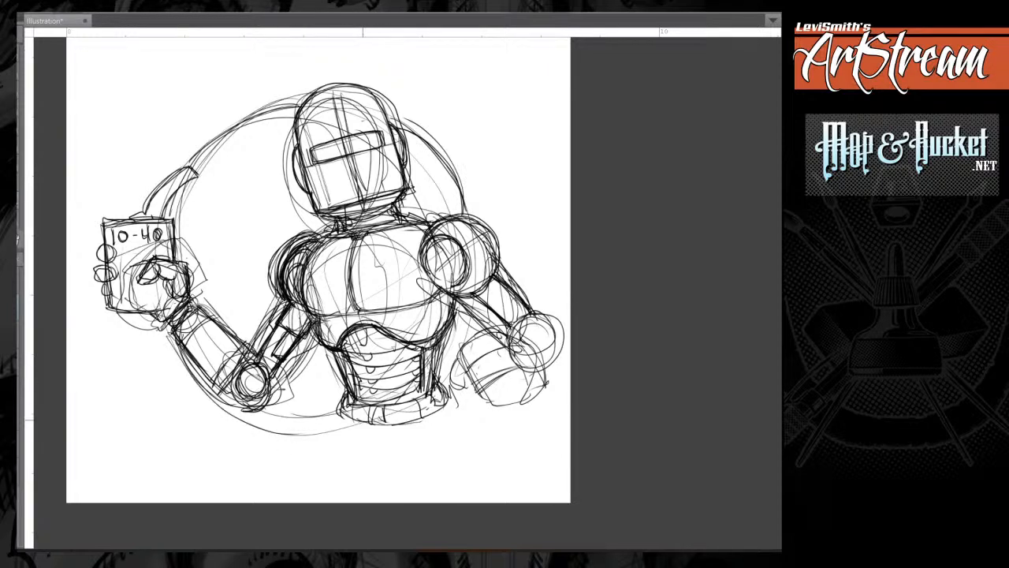
mouse_move(178, 365)
left_mouse_down()
mouse_move(210, 395)
mouse_move(336, 416)
mouse_move(178, 356)
mouse_move(171, 339)
left_mouse_up()
Block in a foreshortened fist in front of the right-hand elbow circle and erase the old forearm lines.
left_click_drag(347, 268, 251, 252)
mouse_move(410, 306)
left_mouse_down()
mouse_move(383, 319)
mouse_move(425, 284)
mouse_move(436, 329)
mouse_move(440, 288)
mouse_move(429, 268)
mouse_move(377, 328)
mouse_move(435, 284)
mouse_move(443, 327)
left_mouse_up()
mouse_move(401, 263)
left_mouse_down()
mouse_move(396, 345)
mouse_move(434, 265)
mouse_move(408, 262)
mouse_move(436, 338)
mouse_move(433, 268)
mouse_move(454, 303)
mouse_move(418, 351)
mouse_move(455, 301)
mouse_move(464, 336)
left_mouse_up()
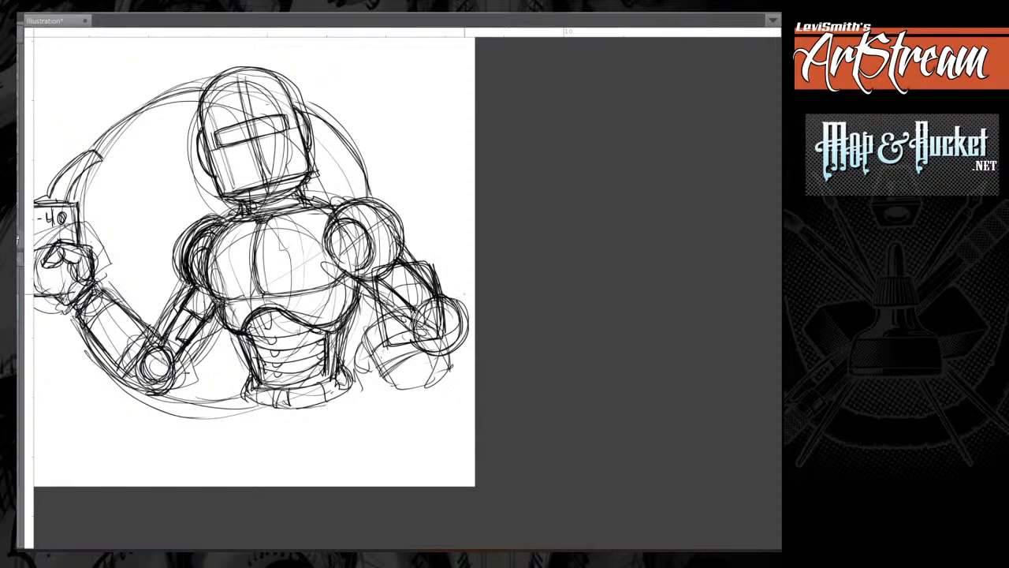
mouse_move(362, 366)
left_mouse_down()
mouse_move(368, 331)
mouse_move(380, 364)
mouse_move(377, 356)
mouse_move(428, 363)
mouse_move(401, 385)
left_mouse_up()
mouse_move(388, 279)
left_mouse_down()
mouse_move(396, 333)
mouse_move(426, 299)
mouse_move(437, 316)
mouse_move(415, 268)
mouse_move(408, 294)
mouse_move(429, 275)
mouse_move(432, 313)
mouse_move(465, 321)
mouse_move(418, 344)
left_mouse_up()
left_click_drag(453, 309, 433, 353)
Restate the boxy outline of the right-hand fist with heavier edges.
left_click_drag(435, 266, 439, 336)
left_click_drag(432, 266, 438, 315)
left_click_drag(396, 266, 429, 262)
mouse_move(379, 270)
left_mouse_down()
mouse_move(385, 336)
mouse_move(425, 263)
mouse_move(435, 322)
mouse_move(378, 306)
left_mouse_up()
left_click_drag(378, 322, 437, 325)
mouse_move(381, 279)
left_mouse_down()
mouse_move(386, 298)
mouse_move(382, 281)
left_mouse_up()
left_click_drag(372, 269, 378, 313)
mouse_move(371, 279)
left_mouse_down()
mouse_move(394, 266)
mouse_move(374, 281)
left_mouse_up()
left_click_drag(377, 276, 393, 266)
left_click_drag(408, 230, 408, 260)
Draw an upright thumb with a joint line rising from the top of the right-hand fist.
left_click_drag(401, 210, 386, 225)
left_click_drag(393, 222, 388, 261)
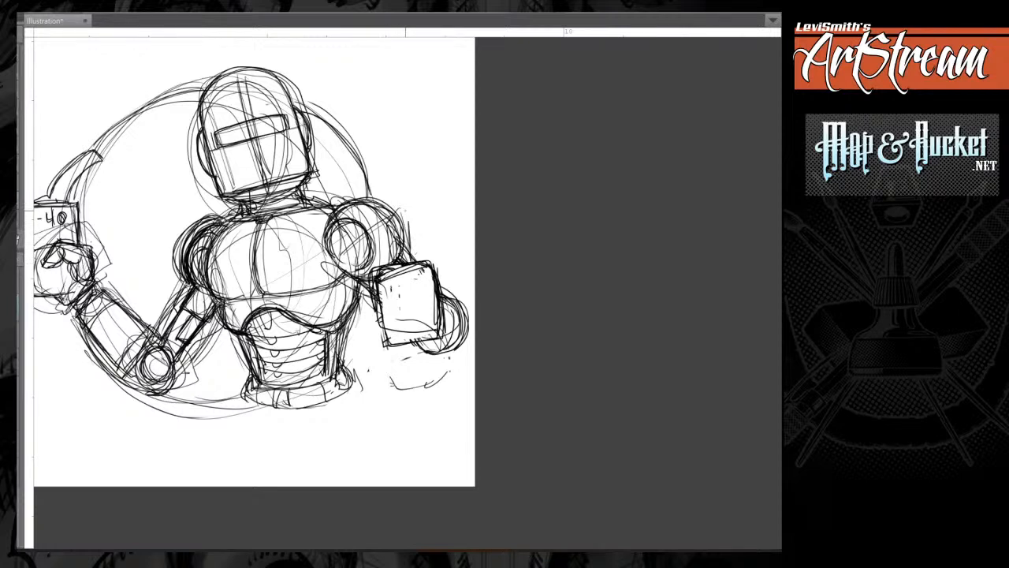
left_click_drag(388, 261, 390, 218)
mouse_move(386, 237)
left_mouse_down()
mouse_move(405, 212)
mouse_move(410, 245)
left_mouse_up()
left_click_drag(410, 209, 404, 250)
left_click_drag(389, 218, 401, 208)
mouse_move(388, 246)
left_mouse_down()
mouse_move(388, 209)
mouse_move(407, 242)
left_mouse_up()
left_click_drag(408, 240, 402, 209)
mouse_move(390, 235)
left_mouse_down()
mouse_move(410, 236)
mouse_move(402, 263)
left_mouse_up()
mouse_move(405, 240)
left_mouse_down()
mouse_move(424, 261)
mouse_move(375, 274)
mouse_move(383, 294)
mouse_move(373, 295)
mouse_move(408, 266)
mouse_move(373, 267)
mouse_move(423, 269)
left_mouse_up()
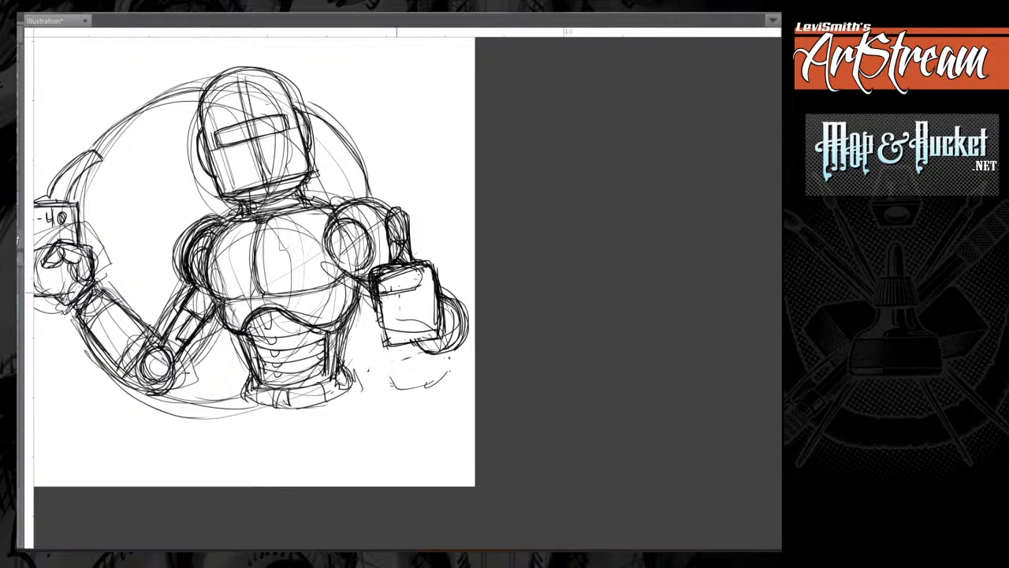
Divide the right-hand fist into curled fingers, darken its outline and firm up the thumb's edges.
mouse_move(378, 296)
left_mouse_down()
mouse_move(408, 288)
mouse_move(382, 317)
left_mouse_up()
mouse_move(383, 317)
left_mouse_down()
mouse_move(419, 306)
mouse_move(412, 310)
left_mouse_up()
mouse_move(382, 317)
left_mouse_down()
mouse_move(384, 335)
mouse_move(421, 325)
mouse_move(412, 318)
left_mouse_up()
left_click_drag(377, 314, 394, 317)
left_click_drag(394, 322, 397, 344)
left_click_drag(381, 305, 391, 346)
left_click_drag(393, 342, 413, 334)
left_click_drag(383, 295, 399, 342)
left_click_drag(383, 346, 437, 337)
mouse_move(429, 266)
left_mouse_down()
mouse_move(439, 336)
mouse_move(430, 279)
mouse_move(378, 271)
left_mouse_up()
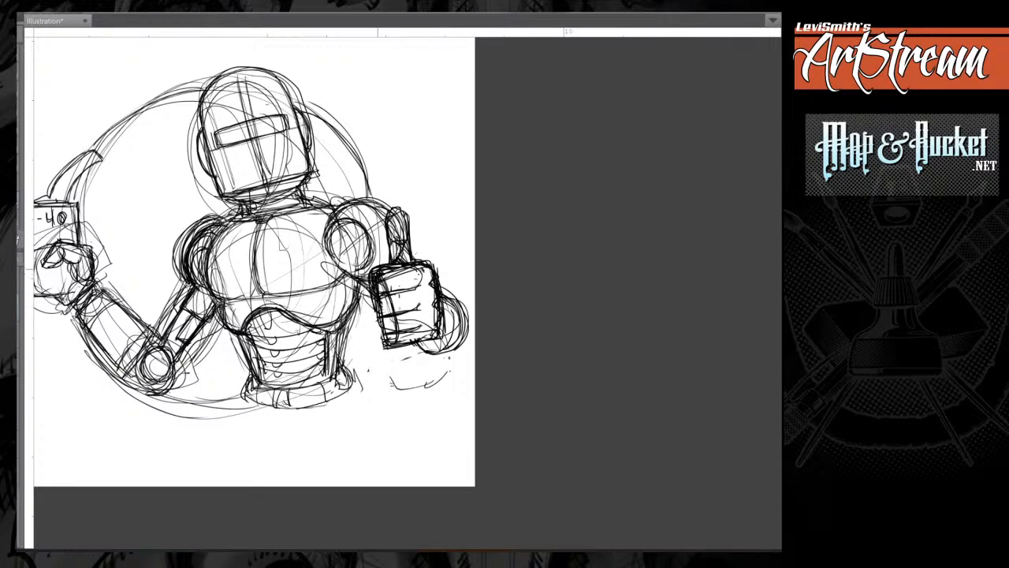
left_click_drag(388, 236, 391, 262)
mouse_move(389, 254)
left_mouse_down()
mouse_move(386, 209)
mouse_move(409, 223)
left_mouse_up()
Sketch stepped panel lines on both sides of the chest plate and a small rounded slot beside its centre line.
left_click_drag(332, 226, 347, 273)
mouse_move(255, 264)
left_mouse_down()
mouse_move(263, 290)
mouse_move(305, 294)
mouse_move(340, 281)
left_mouse_up()
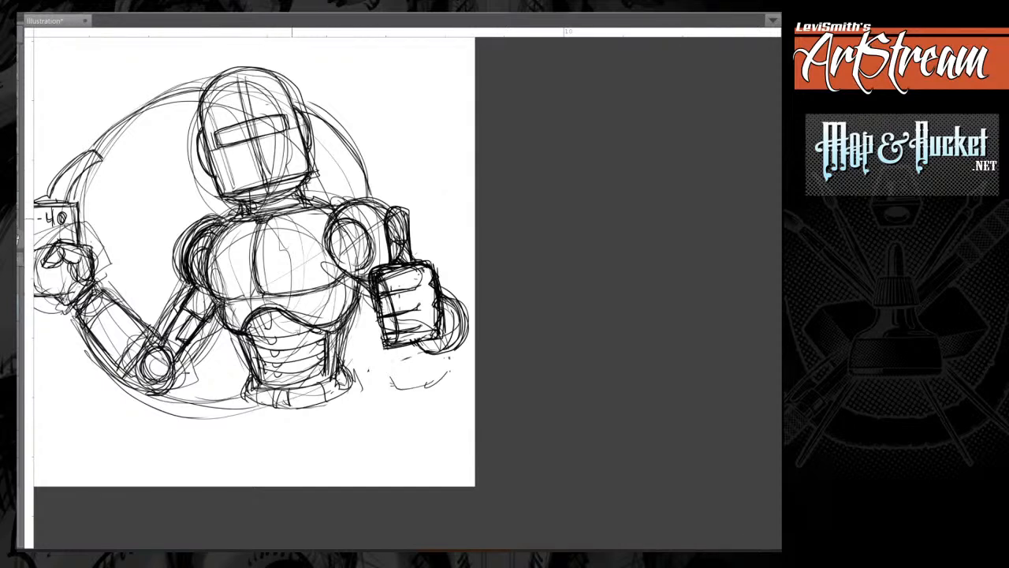
mouse_move(284, 215)
left_mouse_down()
mouse_move(303, 249)
mouse_move(304, 293)
mouse_move(294, 249)
mouse_move(307, 249)
mouse_move(307, 280)
left_mouse_up()
mouse_move(243, 223)
left_mouse_down()
mouse_move(237, 253)
mouse_move(222, 255)
mouse_move(217, 295)
left_mouse_up()
mouse_move(235, 250)
left_mouse_down()
mouse_move(221, 253)
mouse_move(218, 300)
mouse_move(224, 294)
left_mouse_up()
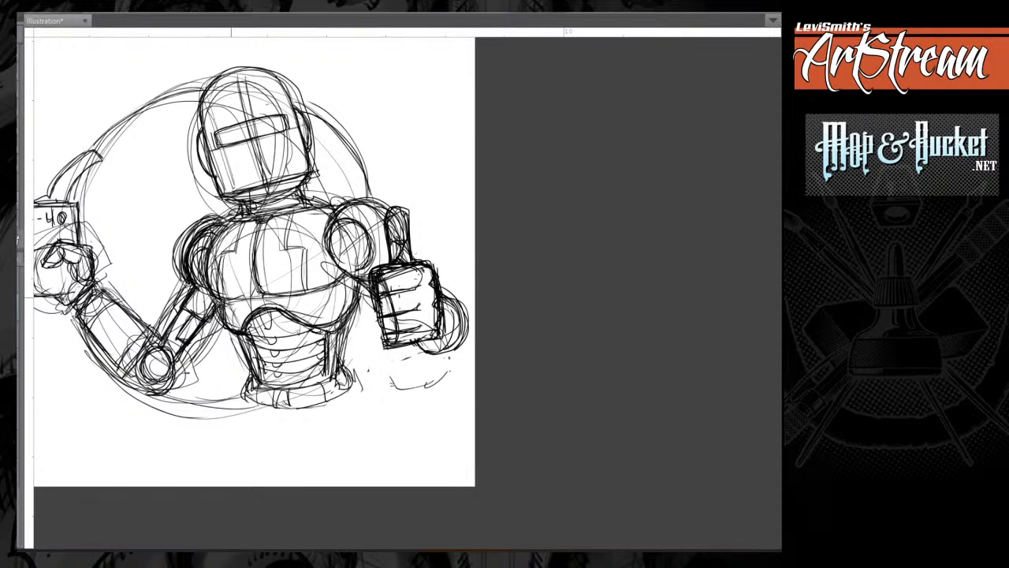
mouse_move(253, 238)
left_mouse_down()
mouse_move(241, 266)
mouse_move(261, 254)
mouse_move(263, 263)
left_mouse_up()
left_click_drag(248, 236, 241, 265)
mouse_move(241, 265)
left_mouse_down()
mouse_move(261, 263)
mouse_move(345, 189)
left_mouse_up()
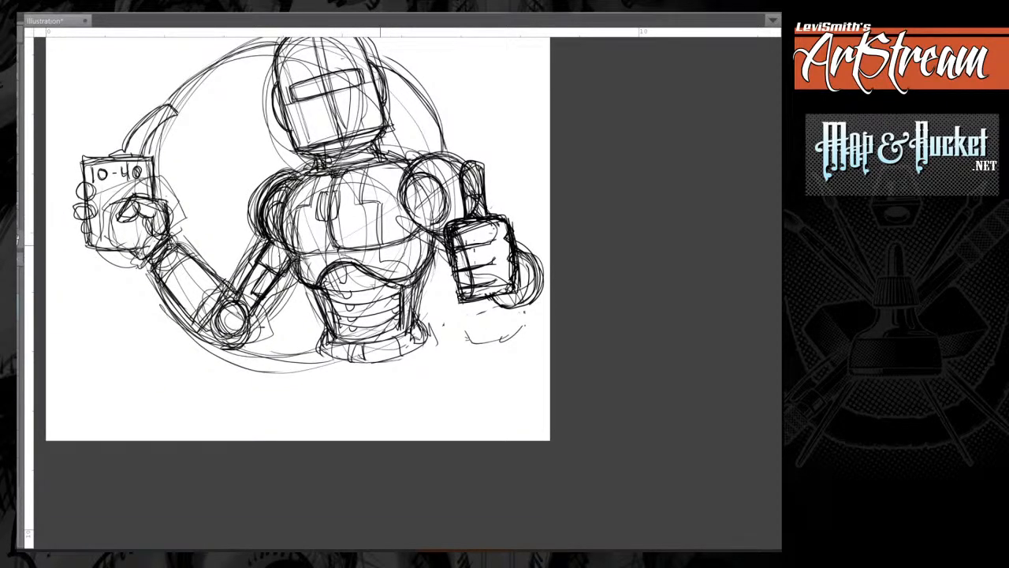
left_click_drag(380, 243, 416, 272)
left_click_drag(303, 215, 298, 274)
left_click_drag(331, 236, 261, 286)
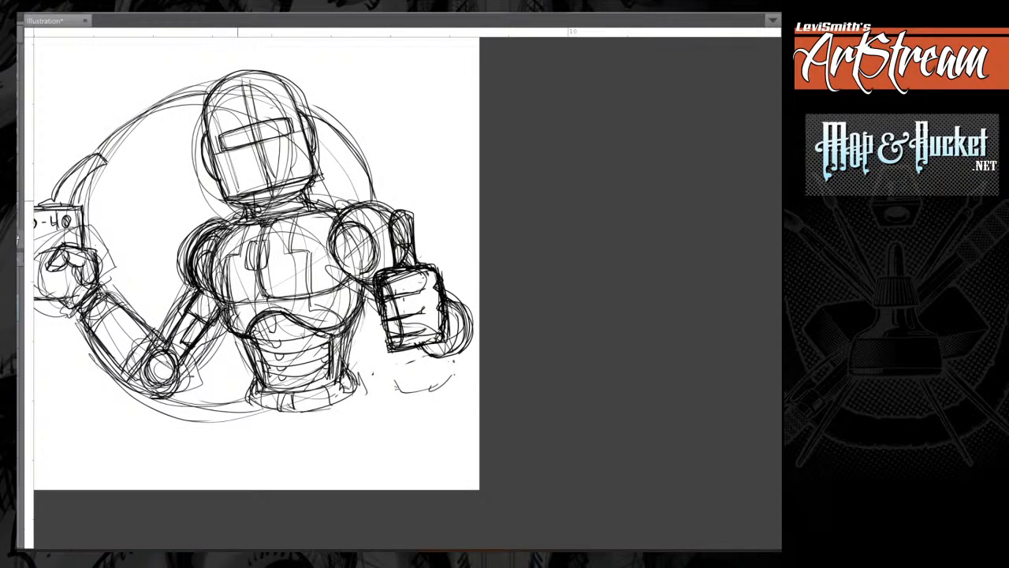
Darken the neck beneath the jaw and reinforce the contours of the left-hand upper arm and forearm.
mouse_move(232, 201)
left_mouse_down()
mouse_move(311, 180)
mouse_move(261, 205)
left_mouse_up()
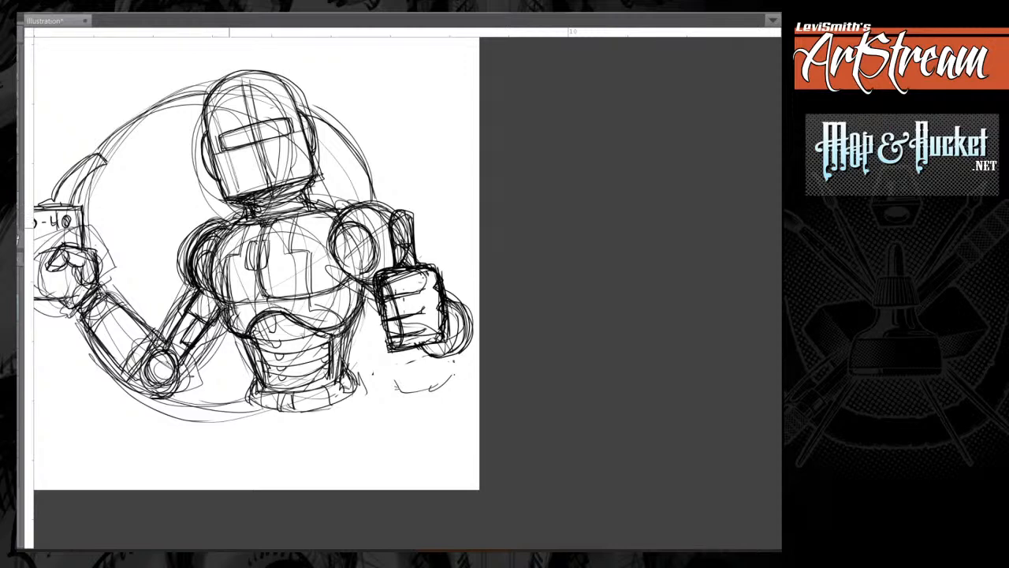
mouse_move(228, 242)
left_mouse_down()
mouse_move(218, 298)
mouse_move(189, 304)
mouse_move(172, 335)
mouse_move(195, 347)
mouse_move(183, 341)
mouse_move(180, 371)
mouse_move(160, 353)
mouse_move(175, 381)
mouse_move(167, 388)
left_mouse_up()
left_click_drag(102, 292, 151, 329)
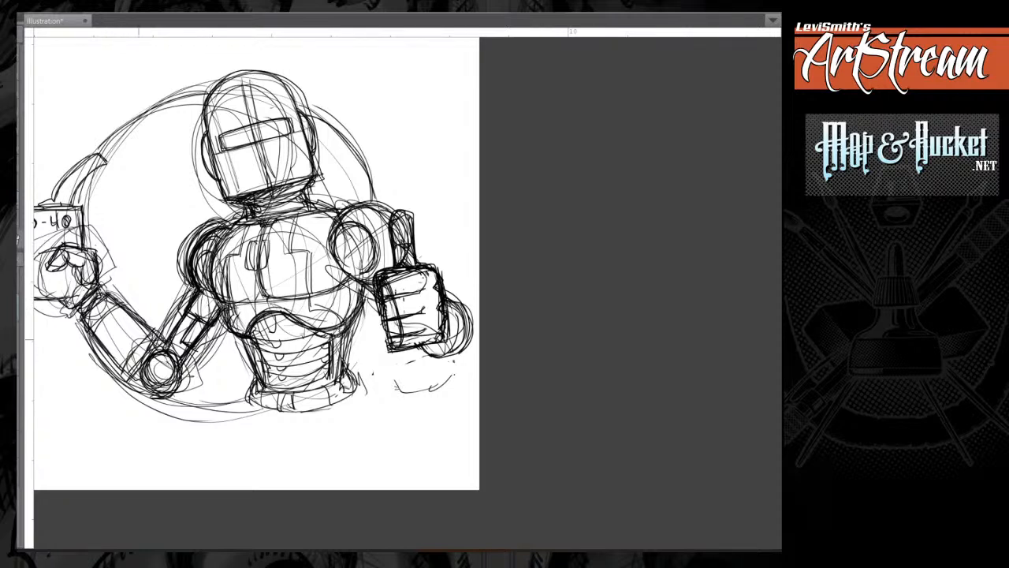
mouse_move(90, 333)
left_mouse_down()
mouse_move(123, 370)
mouse_move(149, 335)
mouse_move(117, 371)
left_mouse_up()
left_click_drag(115, 368, 126, 379)
left_click_drag(153, 330, 164, 341)
left_click_drag(133, 383, 153, 357)
mouse_move(104, 294)
left_mouse_down()
mouse_move(87, 310)
mouse_move(118, 306)
left_mouse_up()
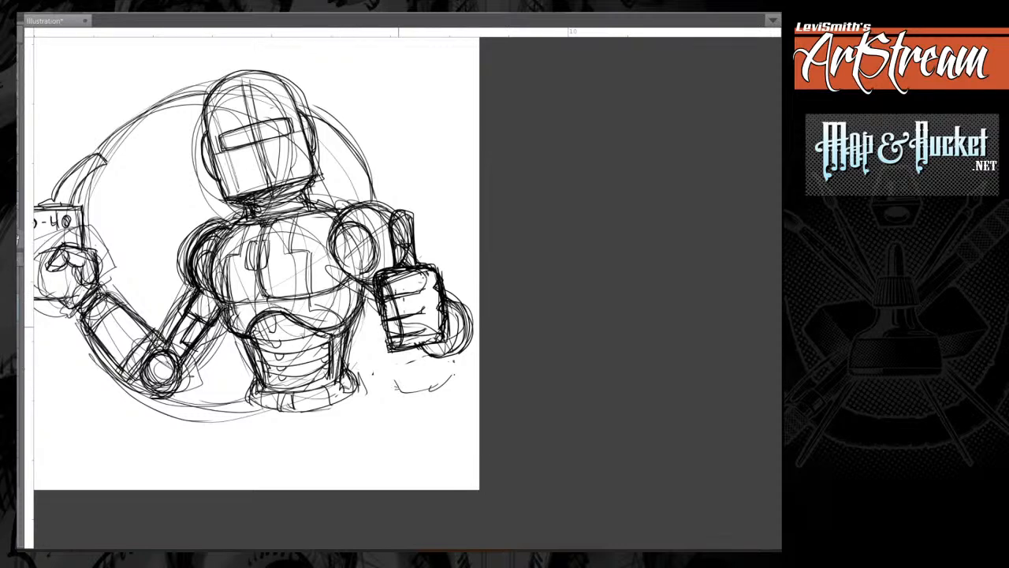
Touch up the right-hand shoulder socket, the jaw corner and the side contours of the head.
left_click_drag(343, 217, 337, 263)
mouse_move(338, 228)
left_mouse_down()
mouse_move(340, 265)
mouse_move(352, 267)
left_mouse_up()
mouse_move(298, 192)
left_mouse_down()
mouse_move(302, 204)
mouse_move(311, 176)
left_mouse_up()
mouse_move(206, 130)
left_mouse_down()
mouse_move(205, 164)
mouse_move(216, 177)
left_mouse_up()
left_click_drag(302, 115, 314, 147)
left_click_drag(289, 89, 302, 116)
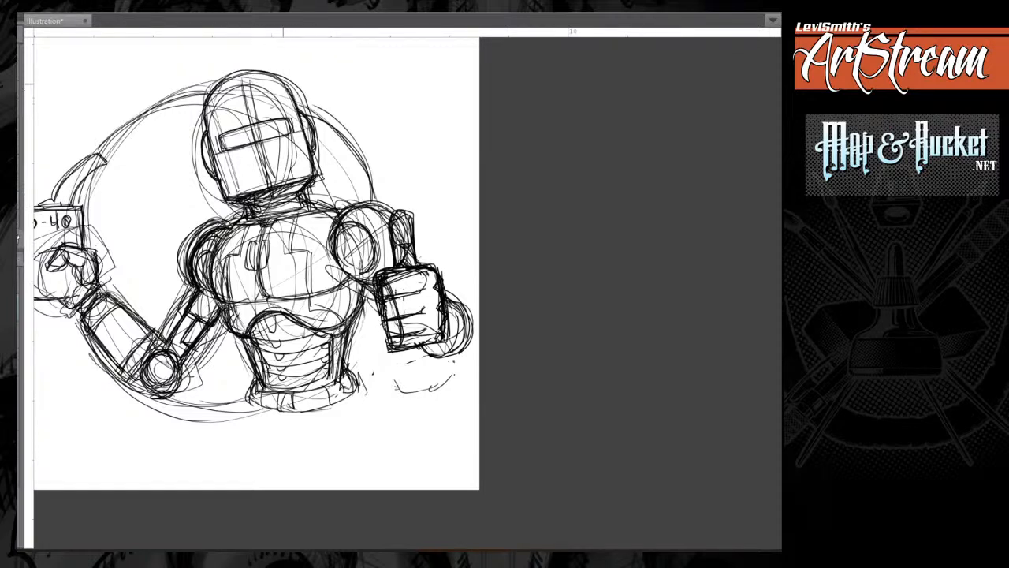
Reinforce the helmet's crown, the visor slit's outline and the collar line.
mouse_move(261, 72)
left_mouse_down()
mouse_move(222, 83)
mouse_move(224, 182)
mouse_move(208, 162)
mouse_move(217, 173)
left_mouse_up()
mouse_move(221, 135)
left_mouse_down()
mouse_move(225, 150)
mouse_move(253, 124)
mouse_move(295, 126)
left_mouse_up()
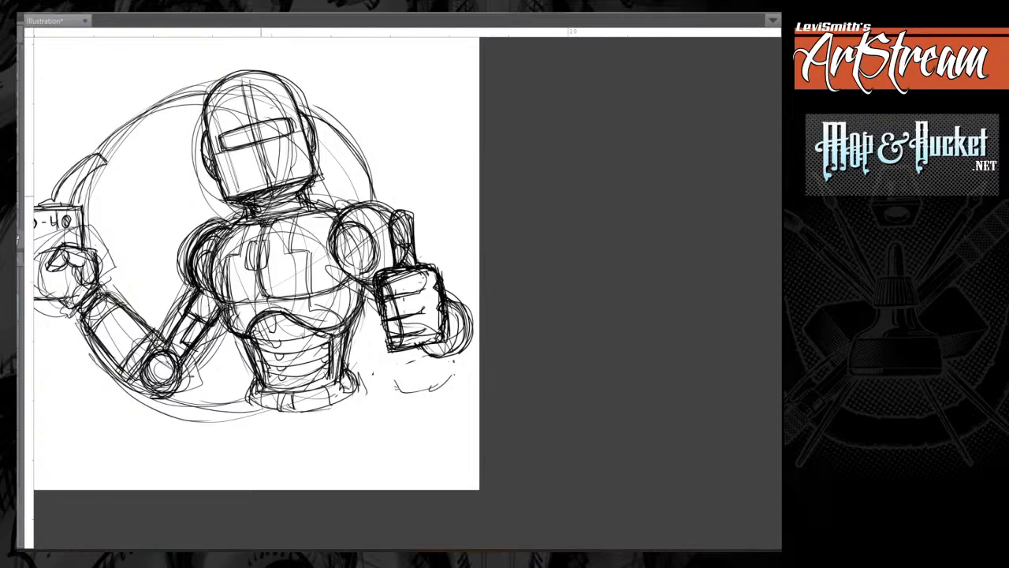
left_click_drag(231, 230, 249, 227)
left_click_drag(273, 204, 308, 211)
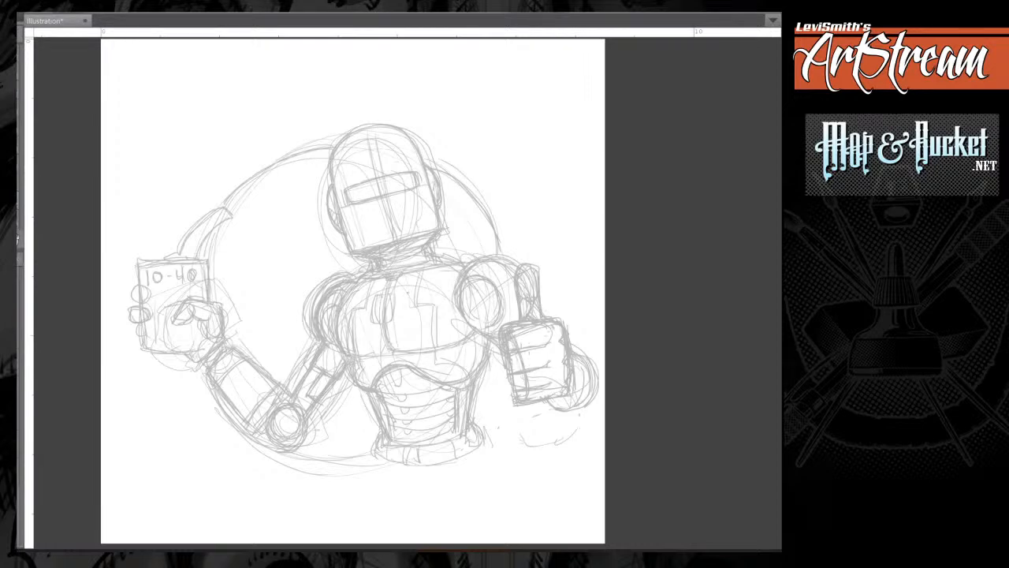
Ink the left-hand ear piece and both side edges of the helmet in clean lines over the faded sketch.
key("ctrl+plus")
left_click_drag(426, 206, 330, 317)
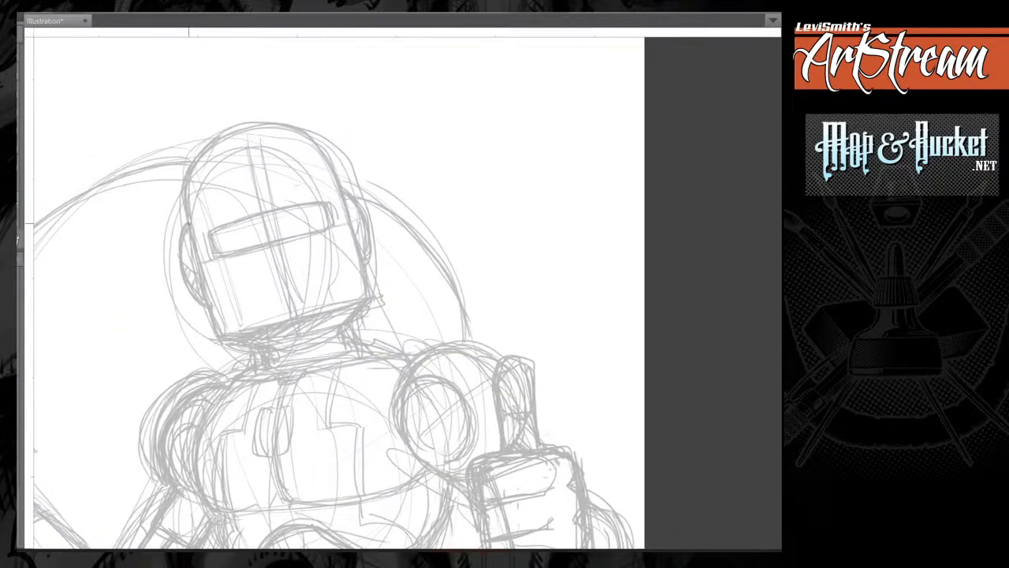
mouse_move(188, 223)
left_mouse_down()
mouse_move(180, 268)
mouse_move(210, 308)
left_mouse_up()
left_click_drag(183, 189, 219, 338)
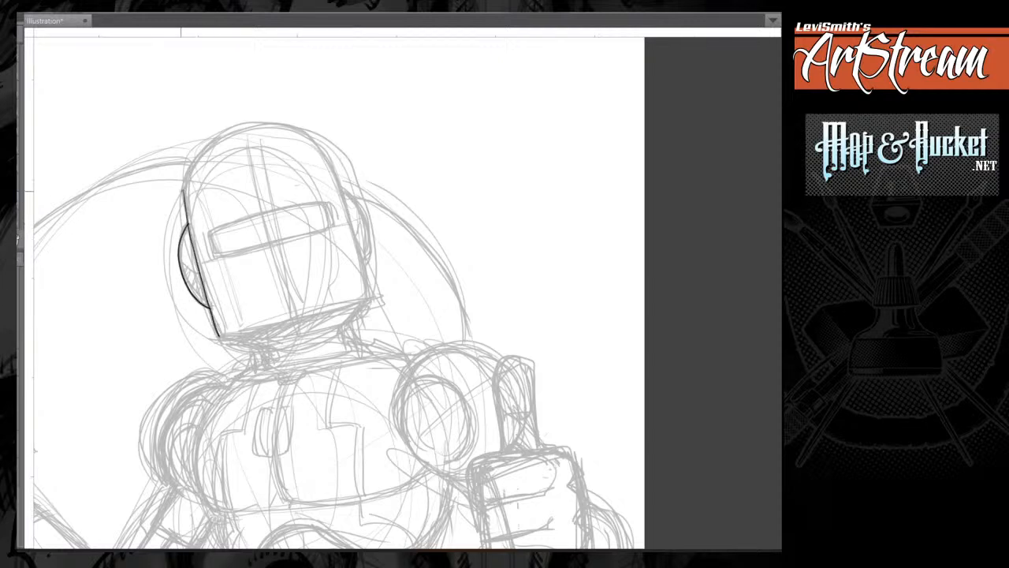
mouse_move(184, 192)
left_mouse_down()
mouse_move(215, 144)
mouse_move(303, 126)
mouse_move(344, 179)
mouse_move(361, 234)
left_mouse_up()
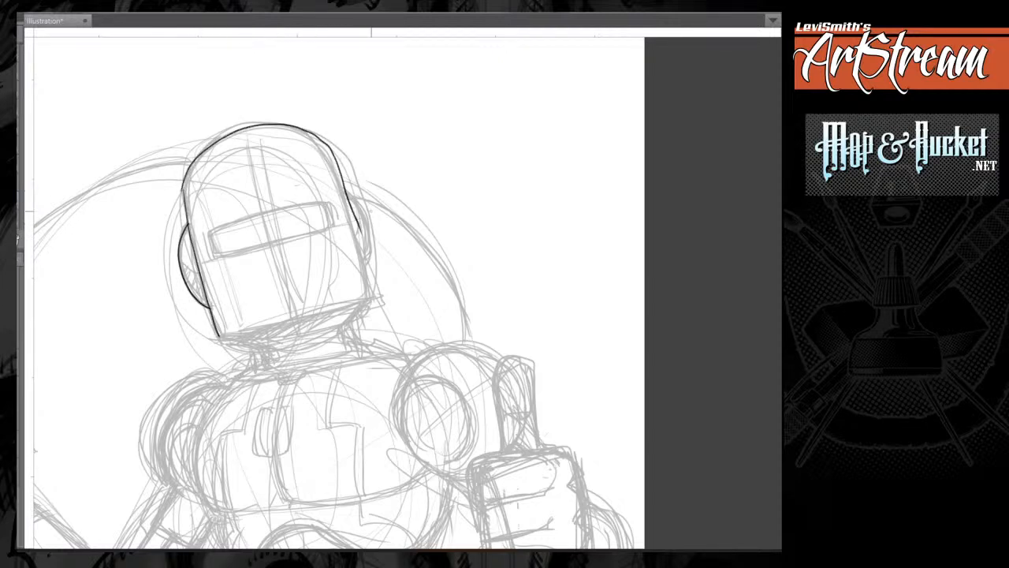
key("ctrl+z")
left_click_drag(265, 237, 306, 155)
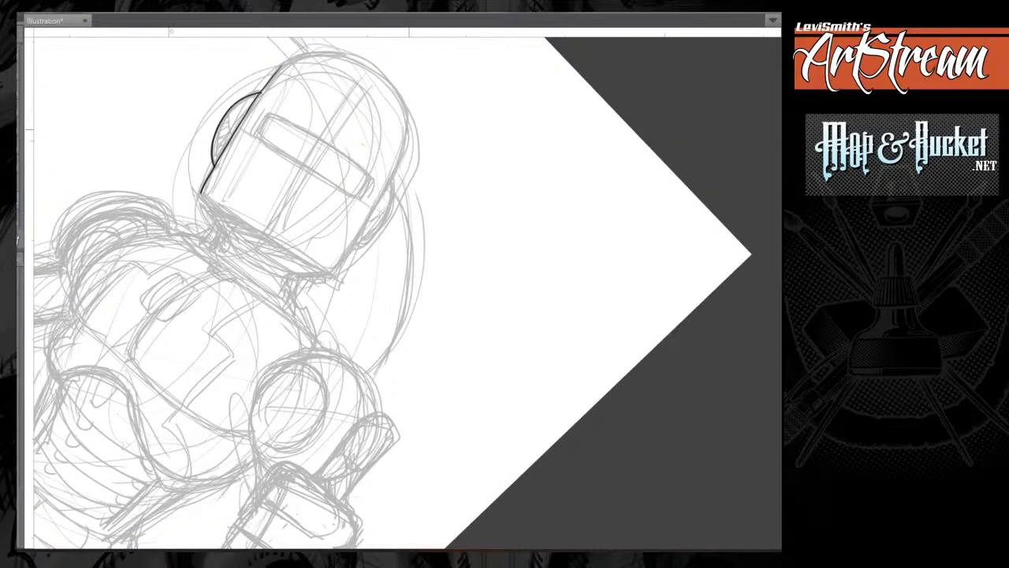
mouse_move(408, 120)
left_mouse_down()
mouse_move(407, 139)
mouse_move(332, 276)
mouse_move(397, 169)
mouse_move(455, 166)
mouse_move(329, 269)
left_mouse_up()
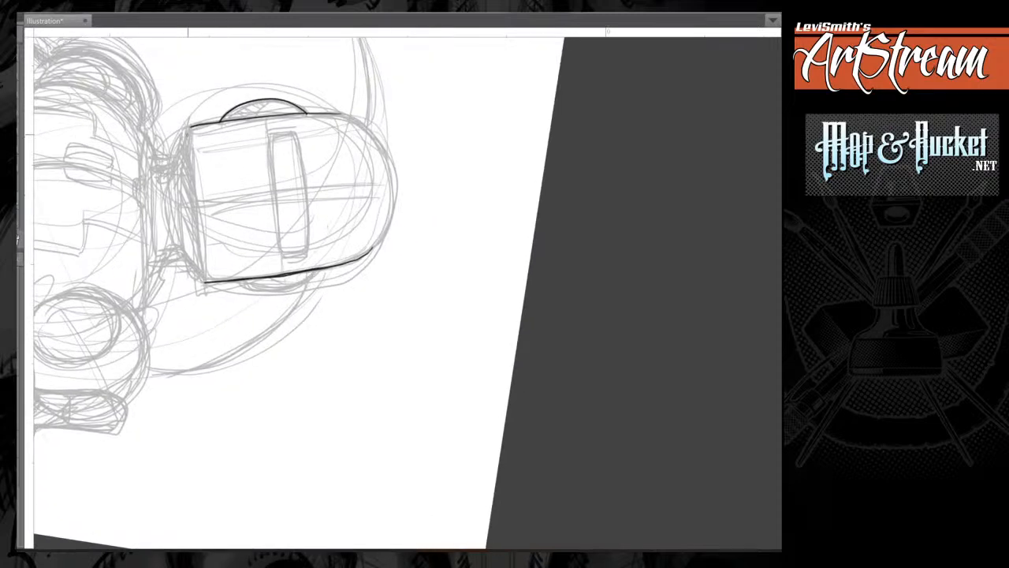
Ink the helmet's bottom edge, the angled chin plate beneath it and the right-hand ear piece.
left_click_drag(189, 127, 206, 284)
mouse_move(189, 126)
left_mouse_down()
mouse_move(173, 167)
mouse_move(178, 245)
left_mouse_up()
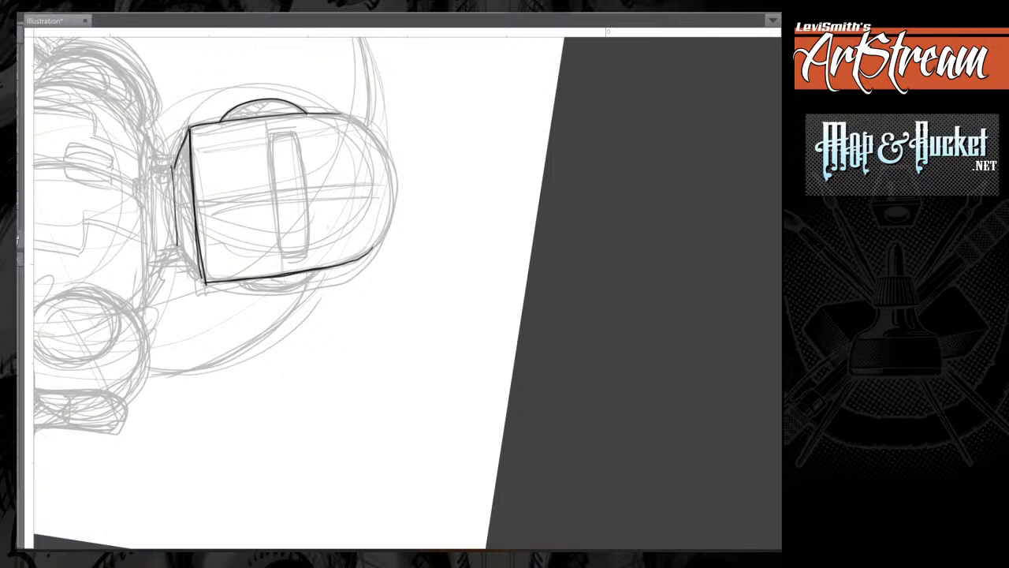
key("ctrl+z")
left_click_drag(174, 168, 183, 253)
mouse_move(182, 252)
left_mouse_down()
mouse_move(175, 169)
mouse_move(206, 282)
left_mouse_up()
mouse_move(291, 197)
left_mouse_down()
mouse_move(303, 192)
mouse_move(218, 189)
left_mouse_up()
mouse_move(295, 200)
left_mouse_down()
mouse_move(292, 246)
mouse_move(259, 276)
mouse_move(294, 212)
mouse_move(309, 276)
left_mouse_up()
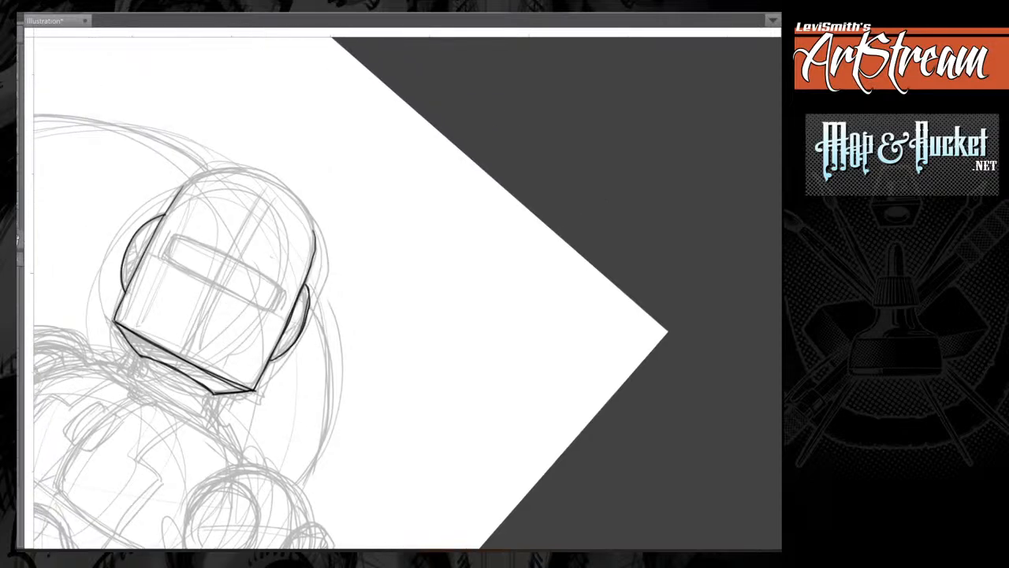
Ink the rounded dome of the helmet to join its two side edges.
left_click_drag(175, 199, 195, 175)
mouse_move(308, 289)
left_mouse_down()
mouse_move(307, 204)
mouse_move(235, 169)
mouse_move(197, 170)
left_mouse_up()
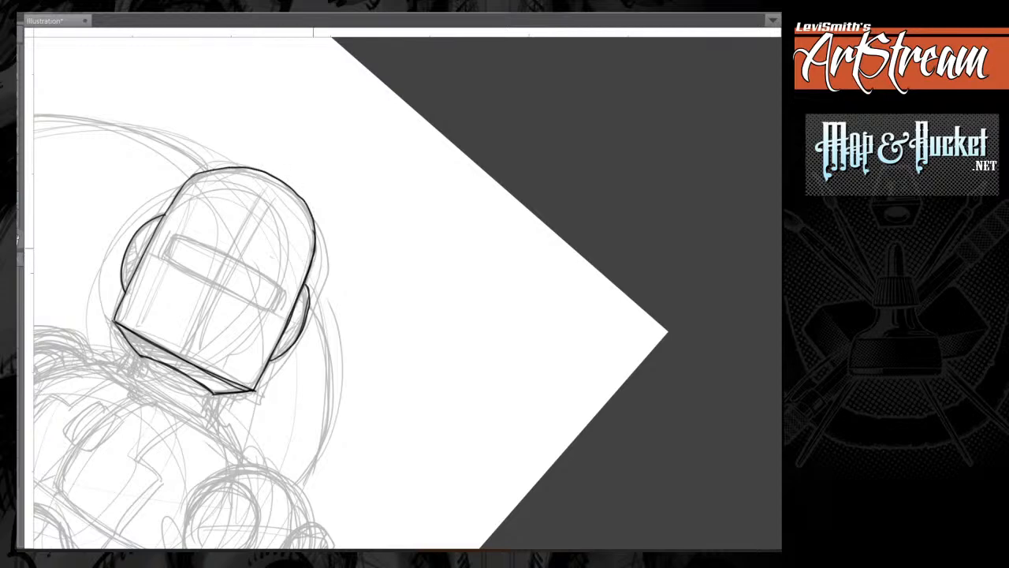
mouse_move(314, 249)
left_mouse_down()
mouse_move(263, 172)
mouse_move(196, 173)
mouse_move(154, 232)
mouse_move(115, 321)
left_mouse_up()
Ink the visor slit as a long rounded rectangle with thickened end strokes.
key("minus")
key("minus")
key("minus")
key("minus")
key("minus")
key("minus")
key("minus")
key("minus")
key("minus")
key("minus")
key("minus")
key("minus")
key("minus")
key("minus")
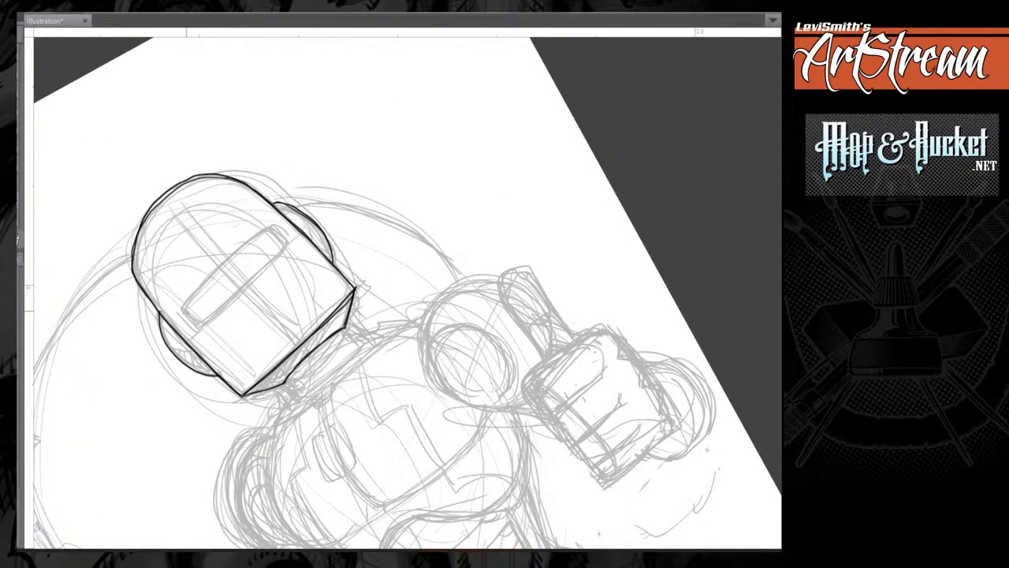
mouse_move(181, 309)
left_mouse_down()
mouse_move(201, 324)
mouse_move(236, 253)
mouse_move(269, 228)
mouse_move(285, 243)
left_mouse_up()
mouse_move(205, 322)
left_mouse_down()
mouse_move(287, 245)
mouse_move(198, 292)
mouse_move(270, 228)
left_mouse_up()
left_click_drag(183, 309, 201, 324)
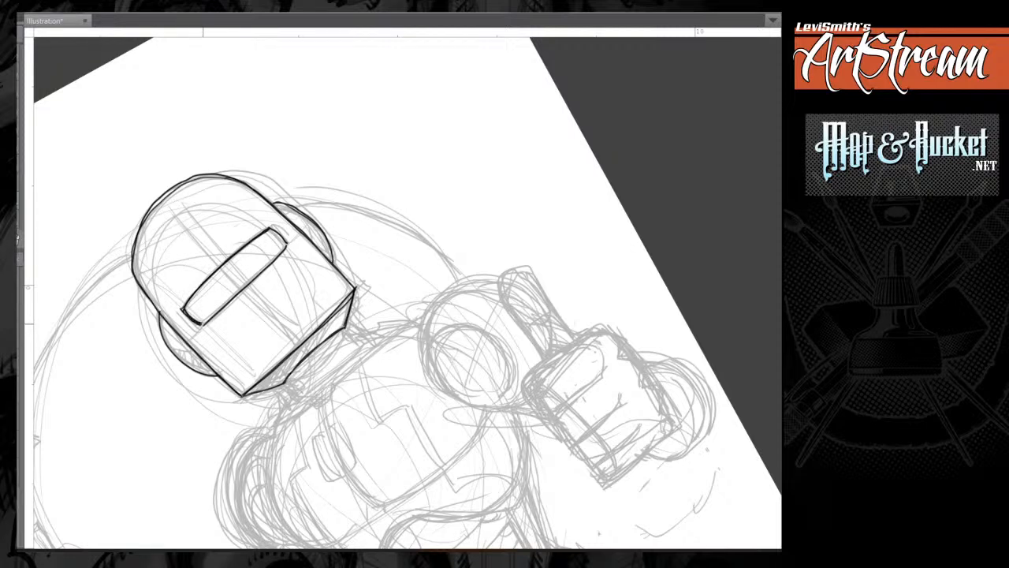
left_click_drag(271, 229, 284, 243)
left_click_drag(203, 323, 288, 242)
left_click_drag(184, 309, 200, 321)
Ink angular double-lined cheek panels at both lower corners of the faceplate.
mouse_move(203, 358)
left_mouse_down()
mouse_move(224, 345)
mouse_move(262, 374)
left_mouse_up()
mouse_move(203, 362)
left_mouse_down()
mouse_move(222, 348)
mouse_move(268, 380)
left_mouse_up()
left_click_drag(313, 247, 305, 268)
left_click_drag(308, 269, 335, 309)
mouse_move(315, 252)
left_mouse_down()
mouse_move(307, 270)
mouse_move(334, 299)
left_mouse_up()
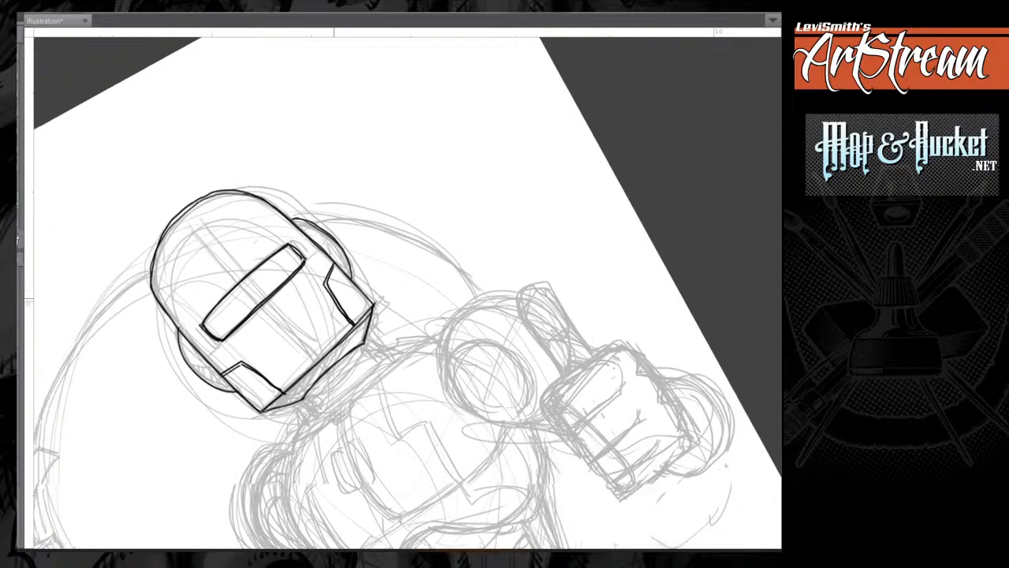
Ink a small round rivet on the helmet's upper-left edge.
left_click_drag(473, 268, 478, 367)
mouse_move(228, 186)
left_mouse_down()
mouse_move(220, 197)
mouse_move(234, 190)
mouse_move(230, 93)
left_mouse_up()
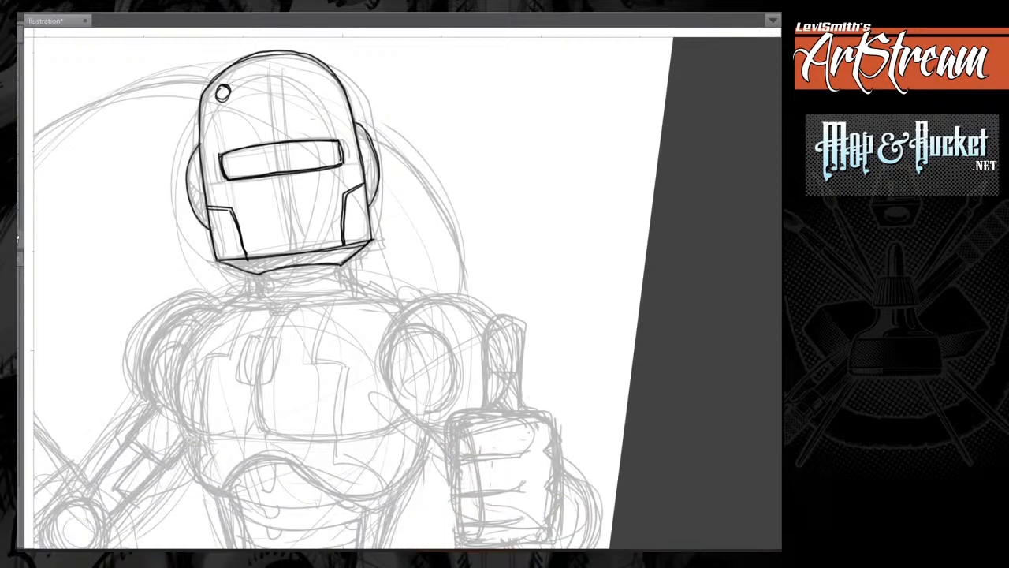
mouse_move(197, 145)
left_mouse_down()
mouse_move(188, 198)
mouse_move(208, 225)
left_mouse_up()
Ink the short neck beneath the chin plate as two side edges with stacked curved rings between them.
mouse_move(369, 146)
left_mouse_down()
mouse_move(379, 177)
mouse_move(369, 202)
mouse_move(416, 180)
left_mouse_up()
left_click_drag(300, 265, 301, 283)
left_click_drag(381, 255, 382, 276)
left_click_drag(301, 268, 380, 268)
mouse_move(306, 276)
left_mouse_down()
mouse_move(383, 275)
mouse_move(327, 282)
left_mouse_up()
left_click_drag(327, 283, 309, 283)
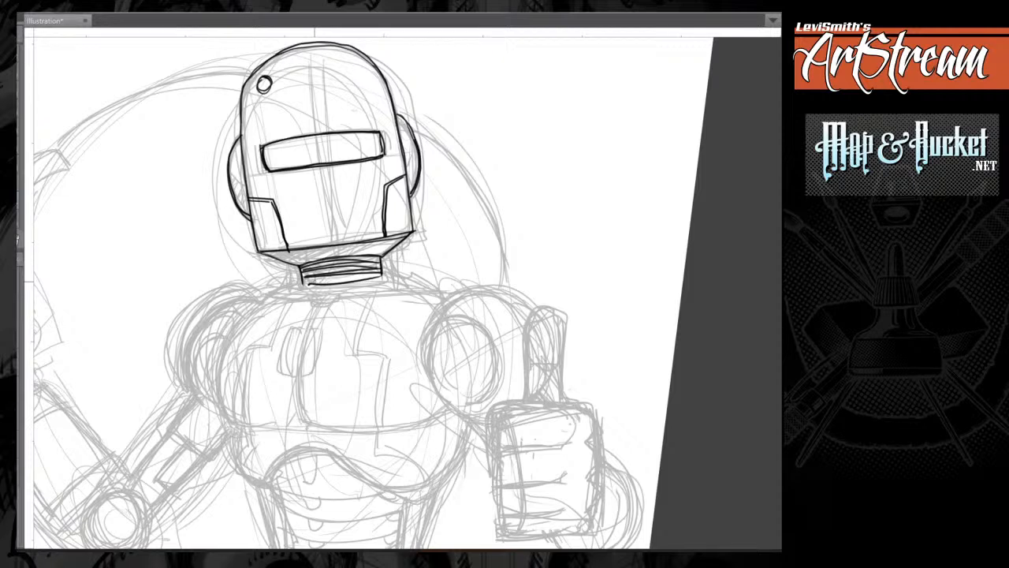
Thicken the angled edges of the chin plate and the outer contours of the ear pieces.
left_click_drag(347, 316, 345, 303)
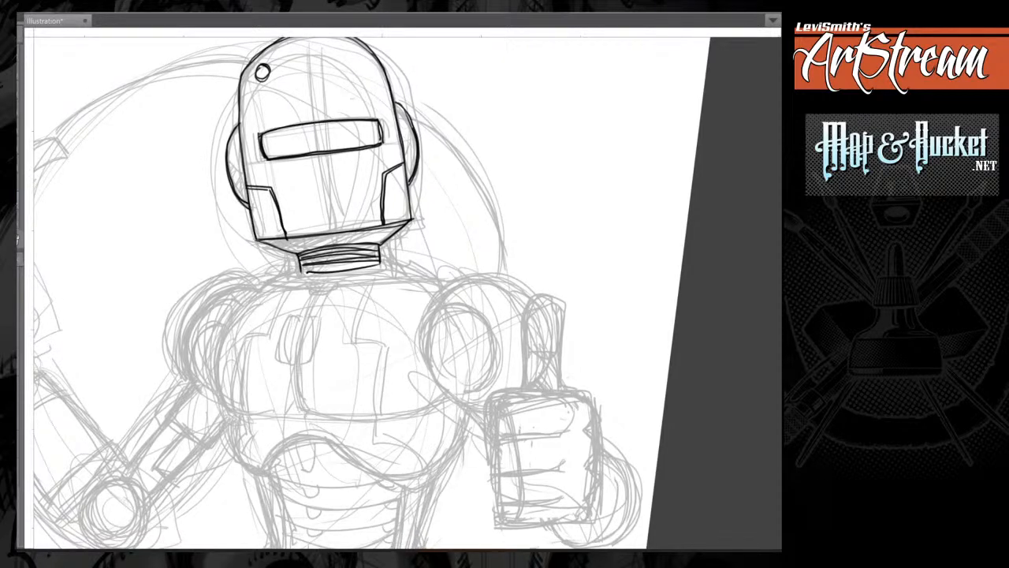
left_click_drag(269, 245, 298, 255)
left_click_drag(411, 221, 382, 245)
left_click_drag(230, 172, 257, 241)
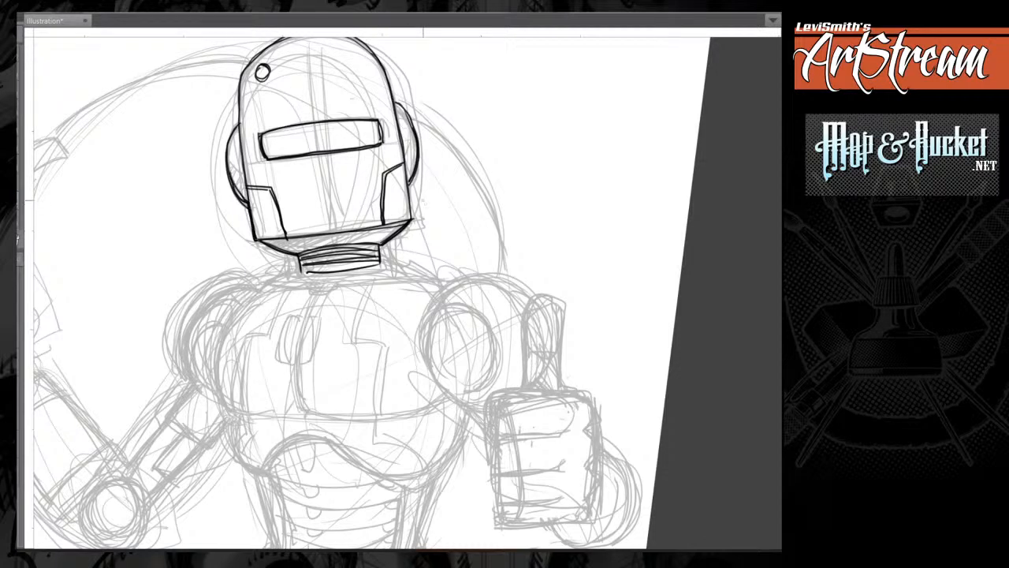
mouse_move(408, 179)
left_mouse_down()
mouse_move(411, 221)
mouse_move(426, 216)
left_mouse_up()
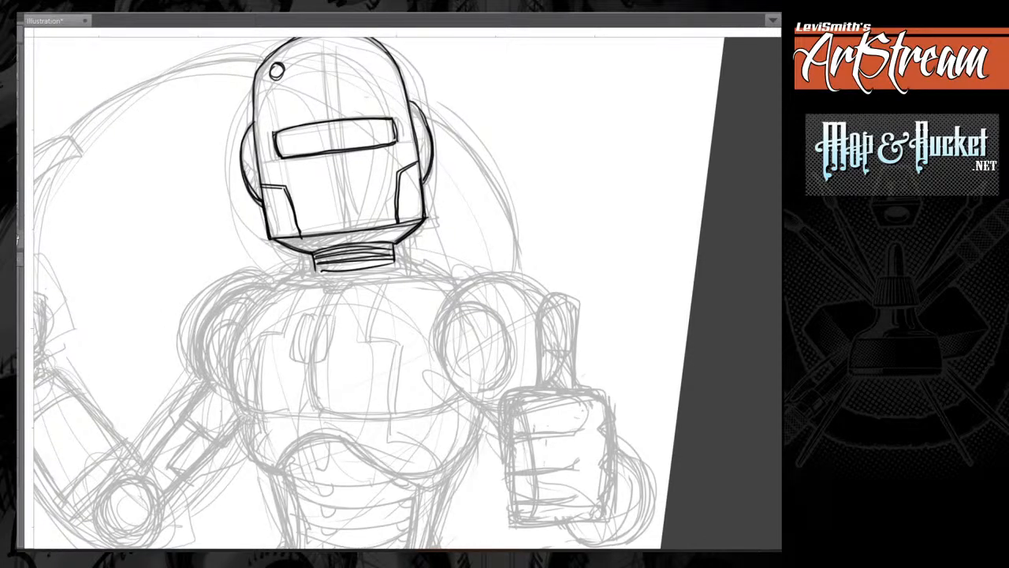
Ink a vertical centre seam on the helmet's forehead and a matching line below the visor.
left_click_drag(498, 233, 441, 265)
scroll(476, 299, "down", 4)
scroll(441, 292, "up", 3)
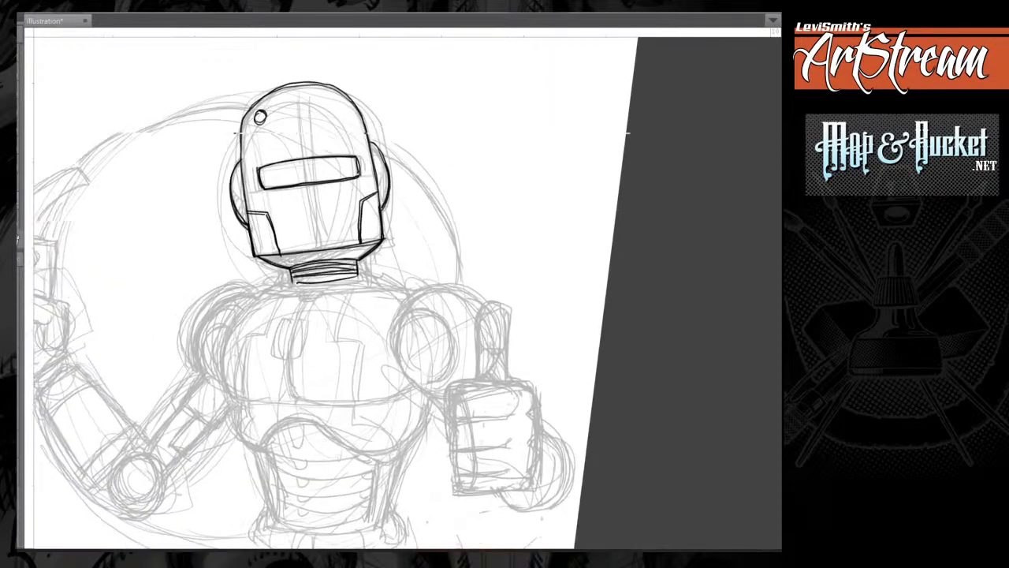
scroll(339, 292, "up", 1)
left_click_drag(339, 260, 279, 325)
left_click_drag(239, 155, 236, 206)
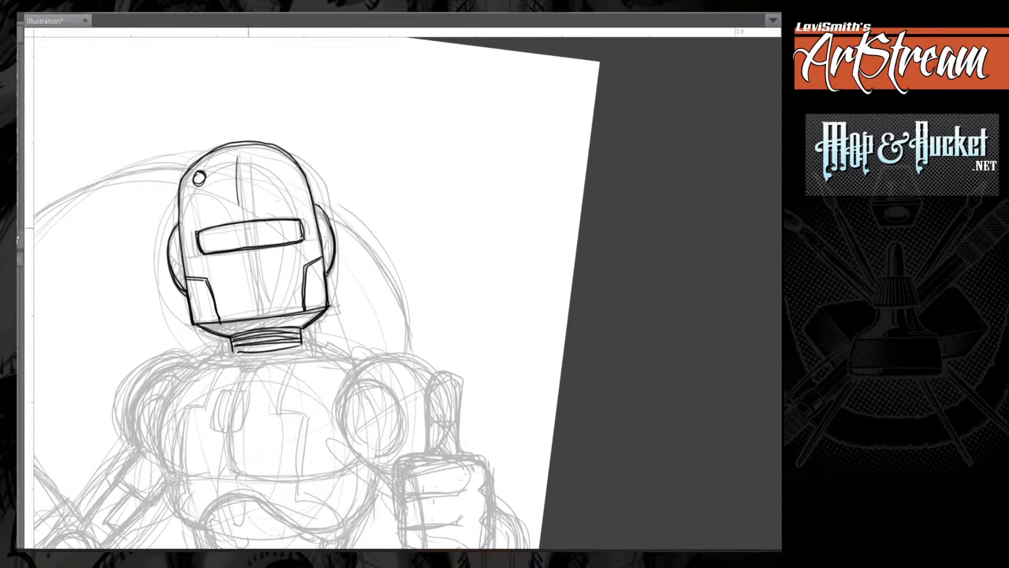
left_click_drag(260, 273, 255, 303)
Ink a small dash and round light inside the visor and thicken the helmet's left edge.
mouse_move(291, 226)
left_mouse_down()
mouse_move(257, 229)
mouse_move(276, 228)
left_mouse_up()
left_click_drag(238, 154, 236, 197)
mouse_move(221, 147)
left_mouse_down()
mouse_move(185, 172)
mouse_move(179, 222)
mouse_move(178, 183)
mouse_move(205, 152)
left_mouse_up()
mouse_move(179, 221)
left_mouse_down()
mouse_move(169, 239)
mouse_move(185, 292)
mouse_move(168, 241)
mouse_move(192, 312)
left_mouse_up()
Ink the wide flat collar around the neck base with a small oval stud at the front, extending it to the right shoulder.
mouse_move(179, 250)
left_mouse_down()
mouse_move(192, 317)
mouse_move(233, 347)
mouse_move(378, 171)
mouse_move(394, 183)
mouse_move(451, 178)
left_mouse_up()
mouse_move(372, 189)
left_mouse_down()
mouse_move(450, 186)
mouse_move(372, 183)
left_mouse_up()
mouse_move(454, 175)
left_mouse_down()
mouse_move(347, 194)
mouse_move(482, 187)
left_mouse_up()
mouse_move(393, 195)
left_mouse_down()
mouse_move(384, 201)
mouse_move(492, 191)
left_mouse_up()
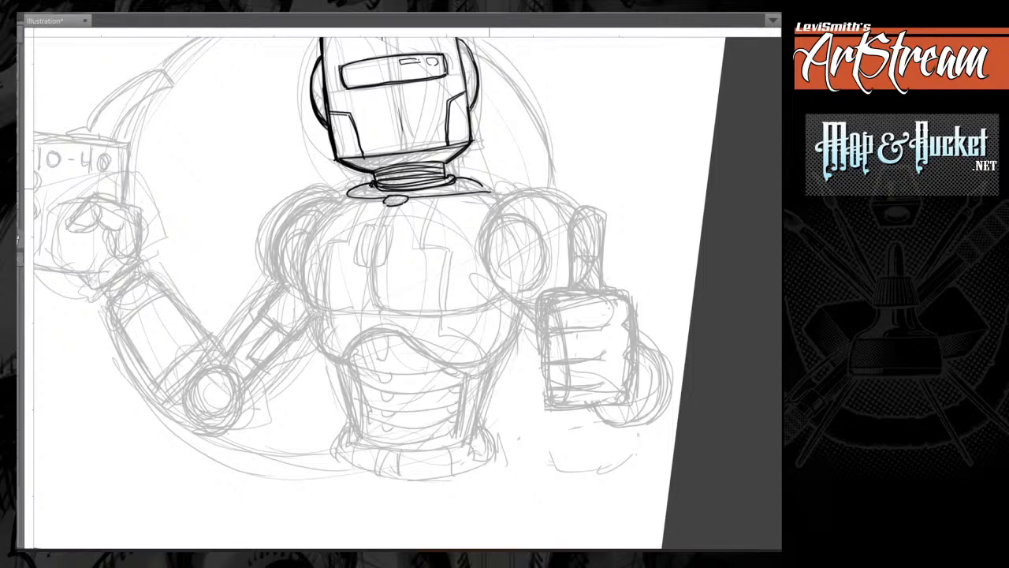
left_click_drag(489, 190, 435, 202)
left_click_drag(281, 213, 292, 206)
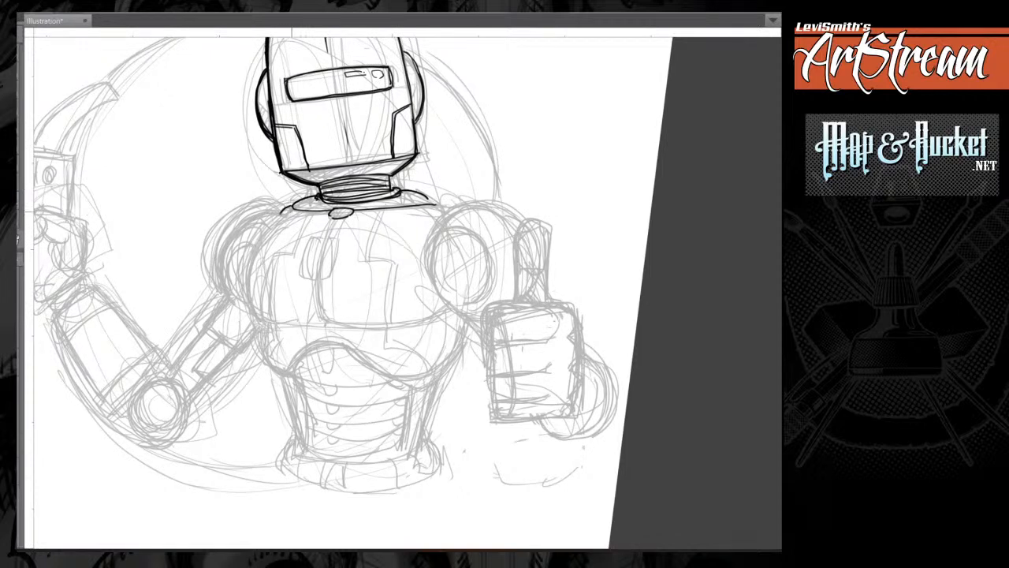
left_click_drag(432, 204, 453, 201)
Ink the left chest contour and a small U-shaped badge at the centre of the chest.
mouse_move(279, 217)
left_mouse_down()
mouse_move(266, 230)
mouse_move(246, 304)
mouse_move(276, 321)
mouse_move(311, 322)
left_mouse_up()
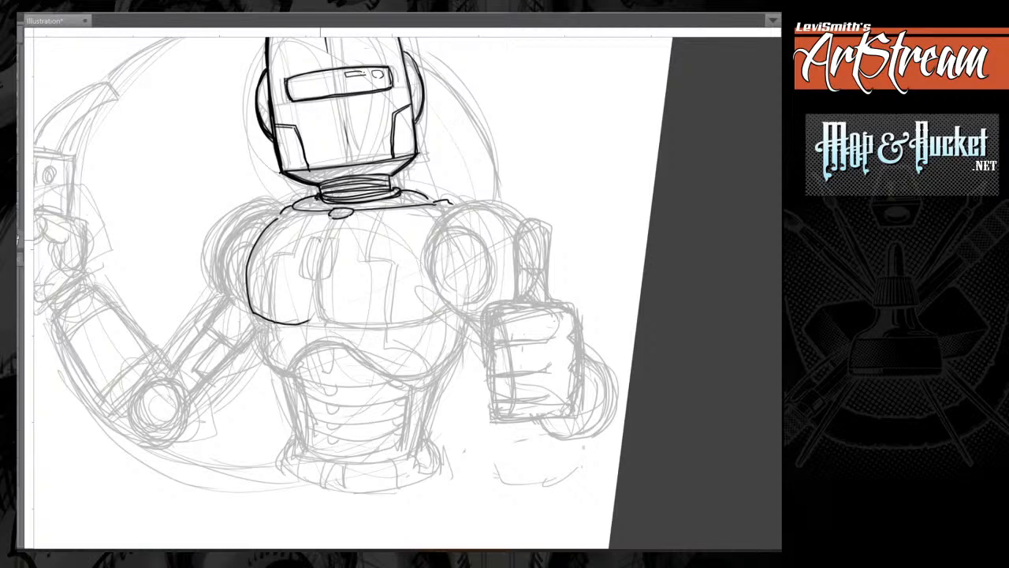
mouse_move(307, 242)
left_mouse_down()
mouse_move(321, 238)
mouse_move(304, 272)
left_mouse_up()
left_click_drag(326, 240, 338, 239)
mouse_move(338, 239)
left_mouse_down()
mouse_move(335, 276)
mouse_move(306, 275)
left_mouse_up()
mouse_move(310, 240)
left_mouse_down()
mouse_move(305, 272)
mouse_move(313, 280)
left_mouse_up()
left_click_drag(333, 252, 328, 276)
Ink double-lined stepped panel seams down the chest on both sides of the badge.
left_click_drag(307, 212, 290, 246)
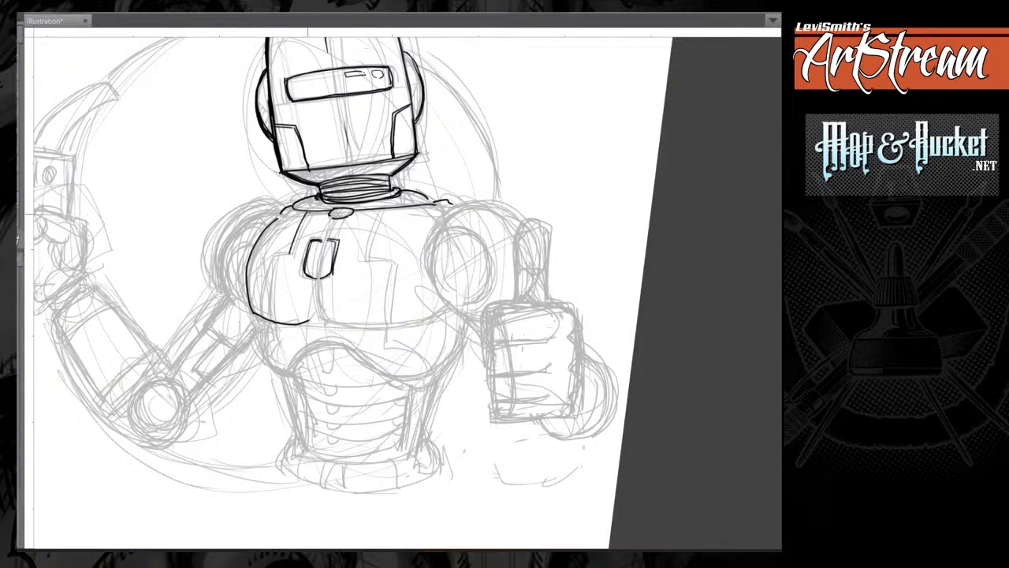
mouse_move(306, 212)
left_mouse_down()
mouse_move(278, 258)
mouse_move(263, 321)
left_mouse_up()
left_click_drag(286, 251, 260, 321)
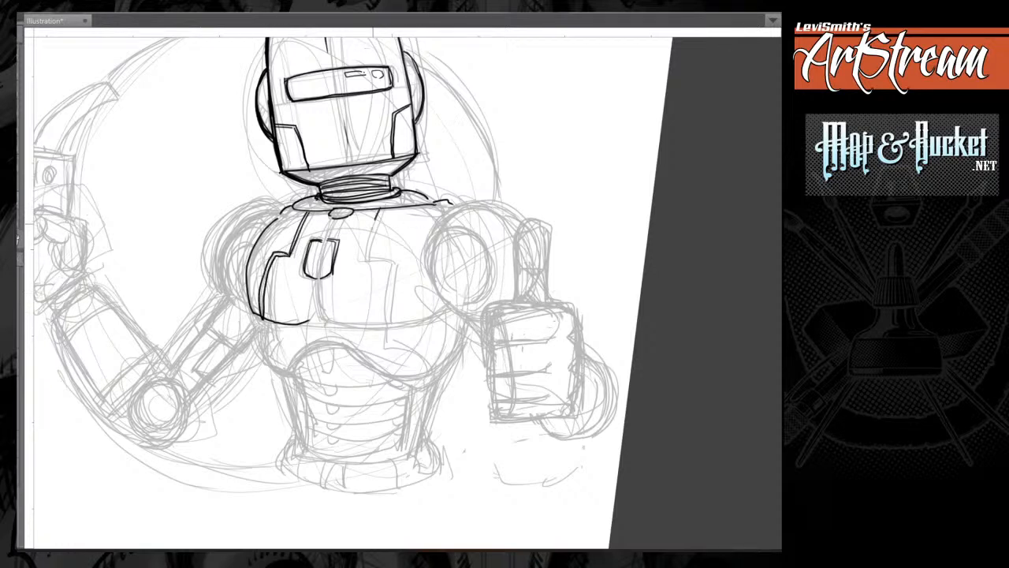
mouse_move(375, 221)
left_mouse_down()
mouse_move(366, 258)
mouse_move(393, 262)
mouse_move(390, 323)
left_mouse_up()
mouse_move(395, 261)
left_mouse_down()
mouse_move(391, 324)
mouse_move(380, 300)
left_mouse_up()
Ink the left shoulder cap with its inner socket and short ribbed shading strokes.
mouse_move(265, 194)
left_mouse_down()
mouse_move(214, 223)
mouse_move(206, 279)
mouse_move(208, 230)
mouse_move(244, 196)
mouse_move(211, 232)
mouse_move(208, 276)
mouse_move(267, 194)
mouse_move(217, 227)
mouse_move(205, 265)
left_mouse_up()
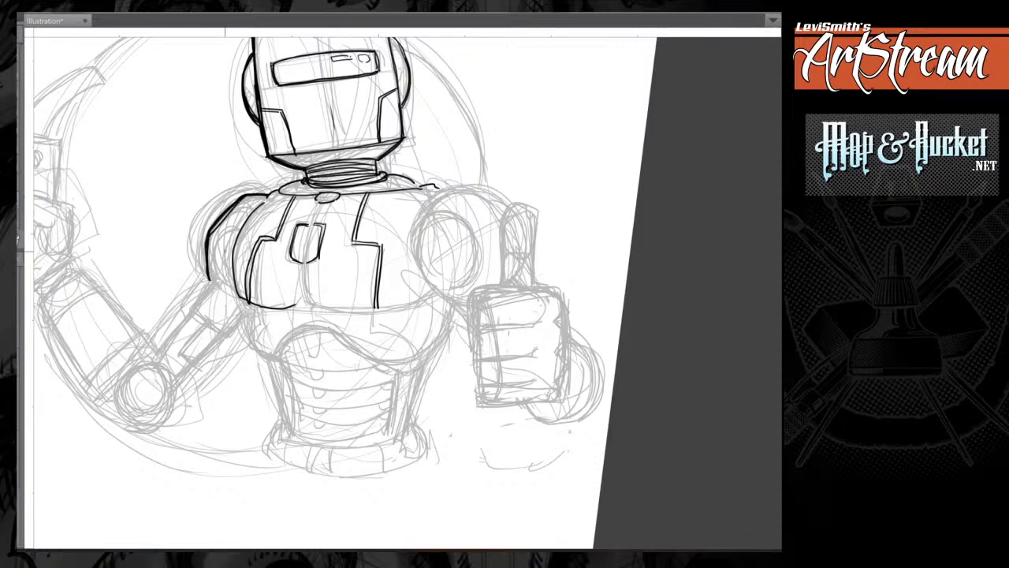
left_click_drag(237, 231, 221, 276)
mouse_move(237, 239)
left_mouse_down()
mouse_move(220, 276)
mouse_move(226, 246)
left_mouse_up()
left_click_drag(225, 238, 231, 240)
left_click_drag(234, 232, 233, 239)
mouse_move(224, 278)
left_mouse_down()
mouse_move(238, 303)
mouse_move(306, 156)
left_mouse_up()
mouse_move(297, 119)
left_mouse_down()
mouse_move(293, 162)
mouse_move(303, 142)
left_mouse_up()
left_click_drag(337, 108, 312, 121)
mouse_move(295, 162)
left_mouse_down()
mouse_move(262, 168)
mouse_move(222, 342)
left_mouse_up()
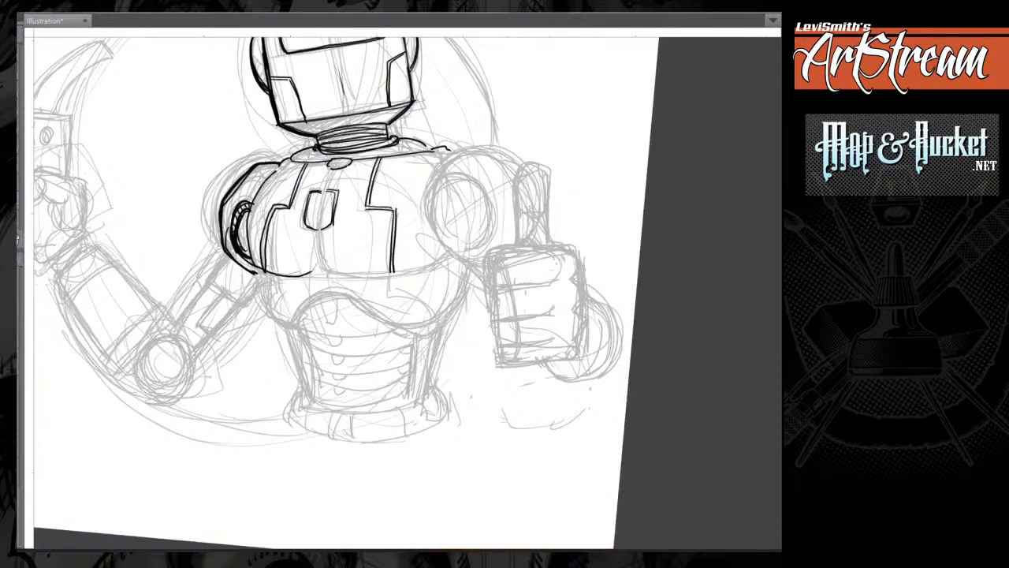
Ink the torso's left side below the chest and the sleeve segment under the left shoulder.
mouse_move(256, 266)
left_mouse_down()
mouse_move(261, 295)
mouse_move(288, 325)
left_mouse_up()
left_click_drag(256, 269, 289, 325)
mouse_move(225, 255)
left_mouse_down()
mouse_move(208, 277)
mouse_move(232, 305)
mouse_move(208, 276)
mouse_move(215, 285)
left_mouse_up()
mouse_move(214, 286)
left_mouse_down()
mouse_move(245, 306)
mouse_move(238, 295)
mouse_move(256, 282)
left_mouse_up()
Ink the left upper arm's rods and inset panel down to a double-ringed round elbow joint.
left_click_drag(224, 251, 174, 324)
mouse_move(229, 291)
left_mouse_down()
mouse_move(198, 324)
mouse_move(213, 338)
mouse_move(223, 327)
mouse_move(213, 339)
mouse_move(204, 315)
mouse_move(195, 328)
mouse_move(200, 316)
mouse_move(193, 358)
mouse_move(148, 390)
mouse_move(179, 356)
mouse_move(151, 393)
mouse_move(187, 371)
mouse_move(142, 393)
mouse_move(183, 355)
mouse_move(184, 398)
mouse_move(138, 385)
mouse_move(188, 391)
left_mouse_up()
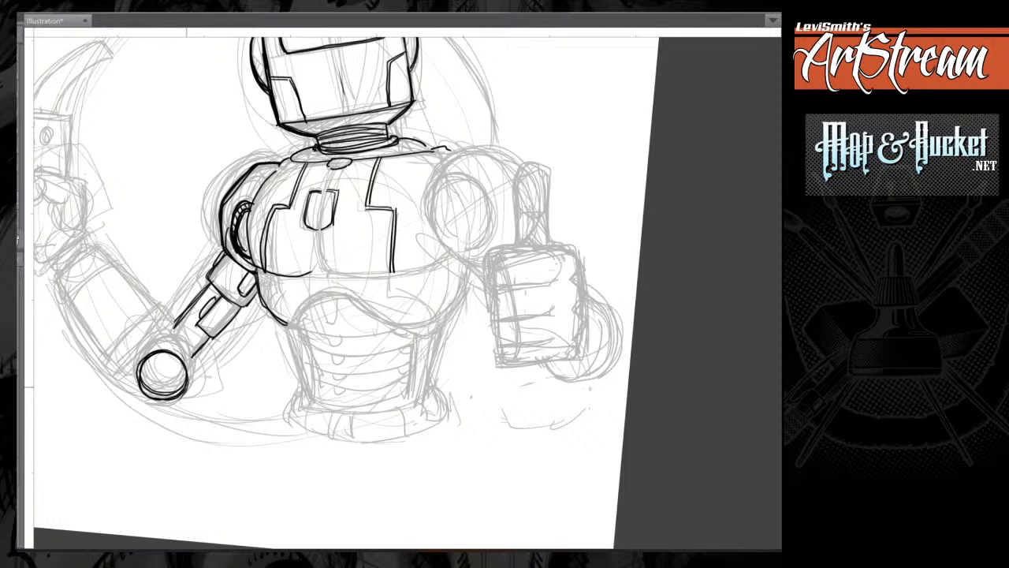
mouse_move(134, 367)
left_mouse_down()
mouse_move(177, 344)
mouse_move(192, 370)
mouse_move(153, 342)
mouse_move(141, 361)
mouse_move(195, 302)
left_mouse_up()
left_click_drag(166, 335, 202, 297)
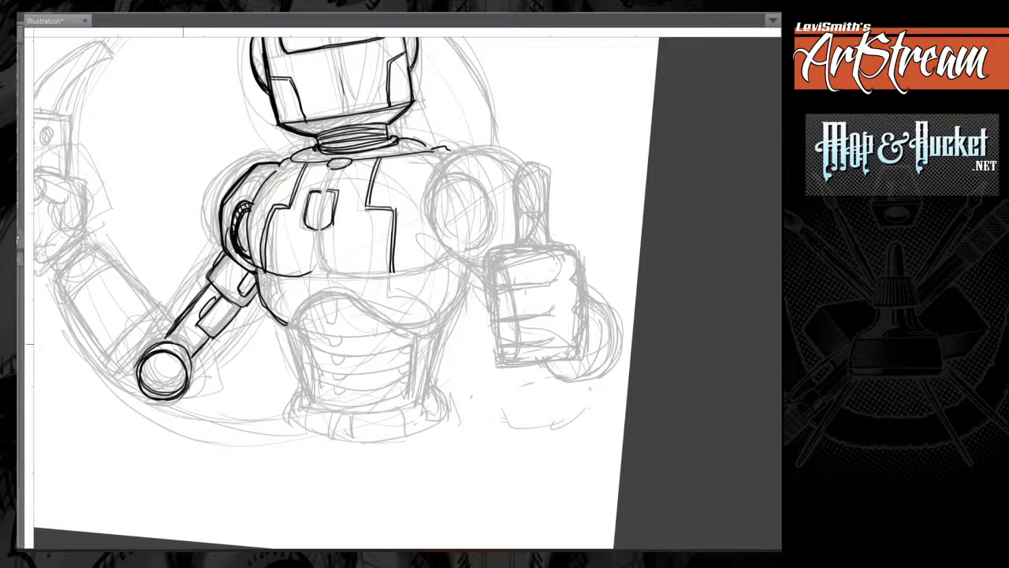
mouse_move(169, 336)
left_mouse_down()
mouse_move(202, 350)
mouse_move(192, 368)
mouse_move(249, 343)
mouse_move(188, 356)
mouse_move(190, 368)
left_mouse_up()
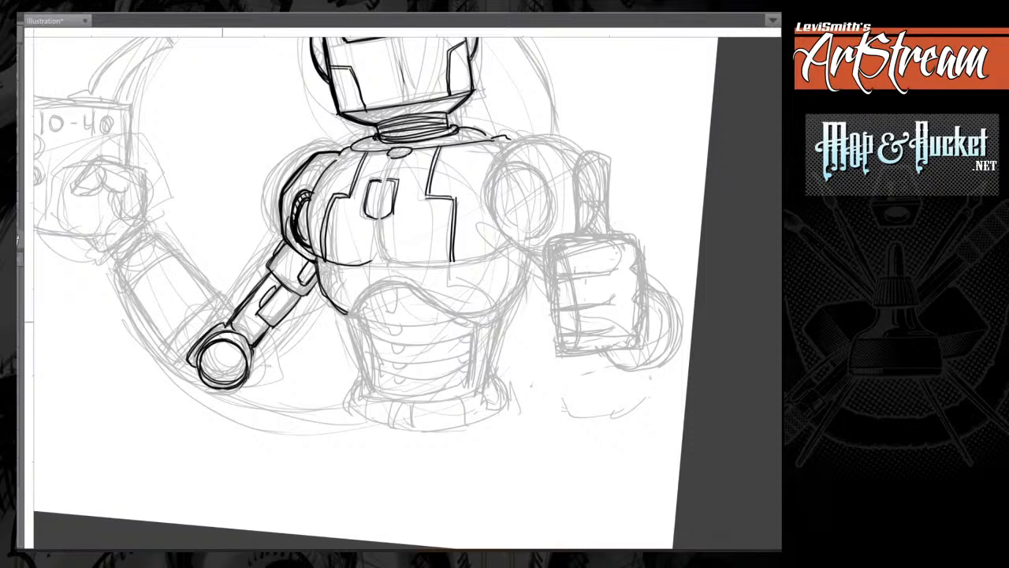
Ink the raised left forearm with a thick cuff at the elbow and tapering side edges.
mouse_move(218, 325)
left_mouse_down()
mouse_move(186, 365)
mouse_move(233, 310)
mouse_move(173, 367)
mouse_move(189, 355)
left_mouse_up()
mouse_move(234, 308)
left_mouse_down()
mouse_move(222, 326)
mouse_move(246, 189)
left_mouse_up()
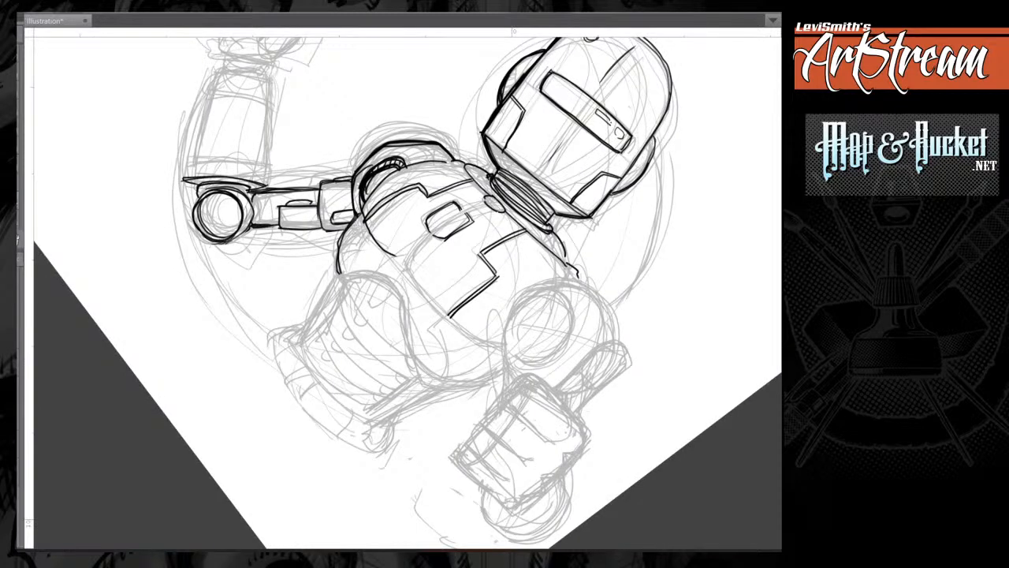
left_click_drag(185, 155, 183, 180)
left_click_drag(269, 164, 232, 304)
left_click_drag(172, 213, 151, 278)
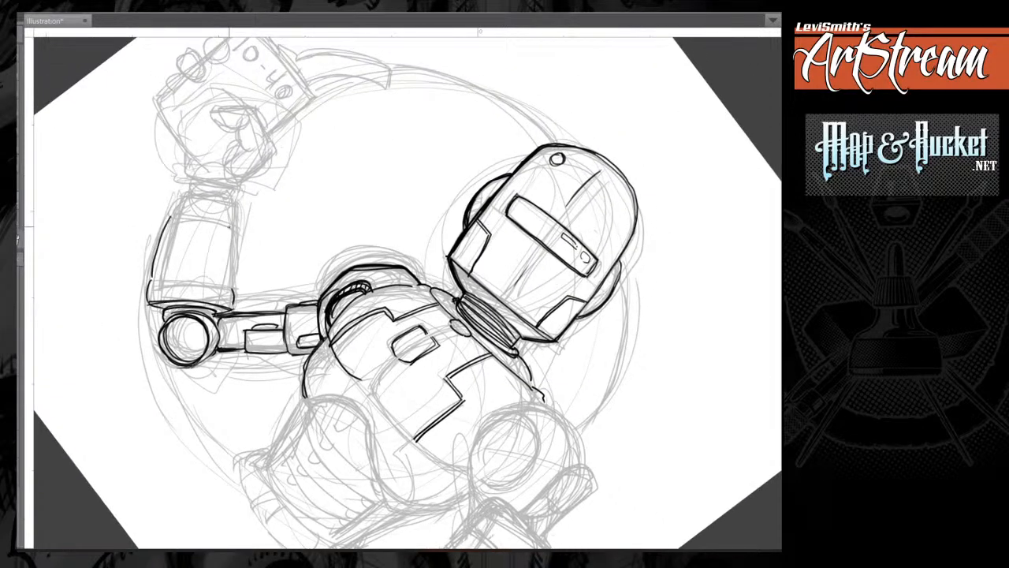
left_click_drag(236, 222, 228, 290)
mouse_move(347, 426)
left_mouse_down()
mouse_move(309, 181)
mouse_move(208, 242)
left_mouse_up()
left_click_drag(263, 185, 216, 233)
mouse_move(203, 164)
left_mouse_down()
mouse_move(179, 301)
mouse_move(178, 287)
mouse_move(147, 318)
left_mouse_up()
left_click_drag(194, 272, 153, 309)
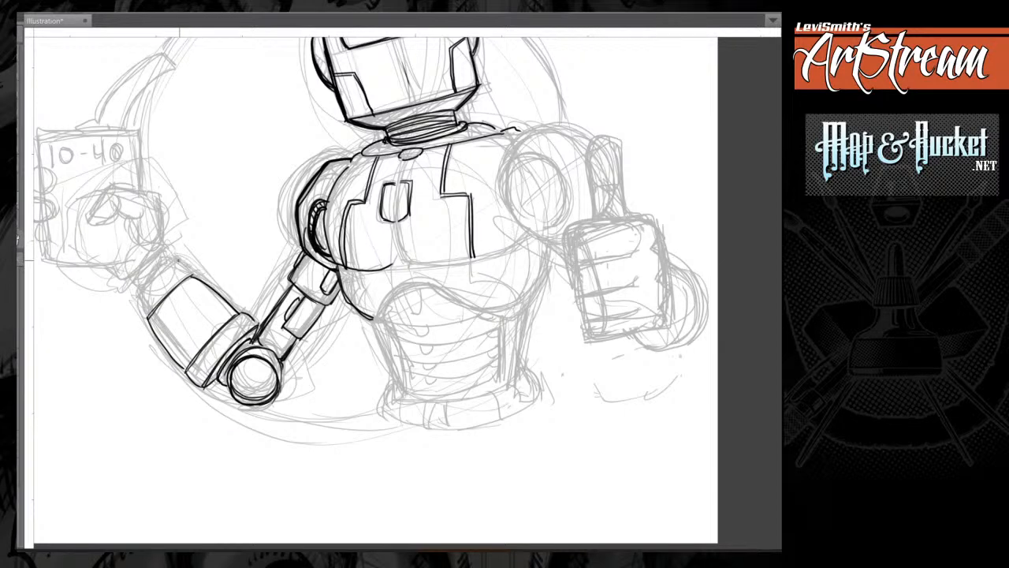
Ink the cuff and wrist stub at the forearm's upper end and an inner panel line along its outer side.
mouse_move(179, 261)
left_mouse_down()
mouse_move(193, 275)
mouse_move(135, 298)
mouse_move(144, 319)
mouse_move(187, 278)
mouse_move(182, 270)
mouse_move(131, 308)
mouse_move(185, 372)
left_mouse_up()
left_click_drag(190, 271, 233, 307)
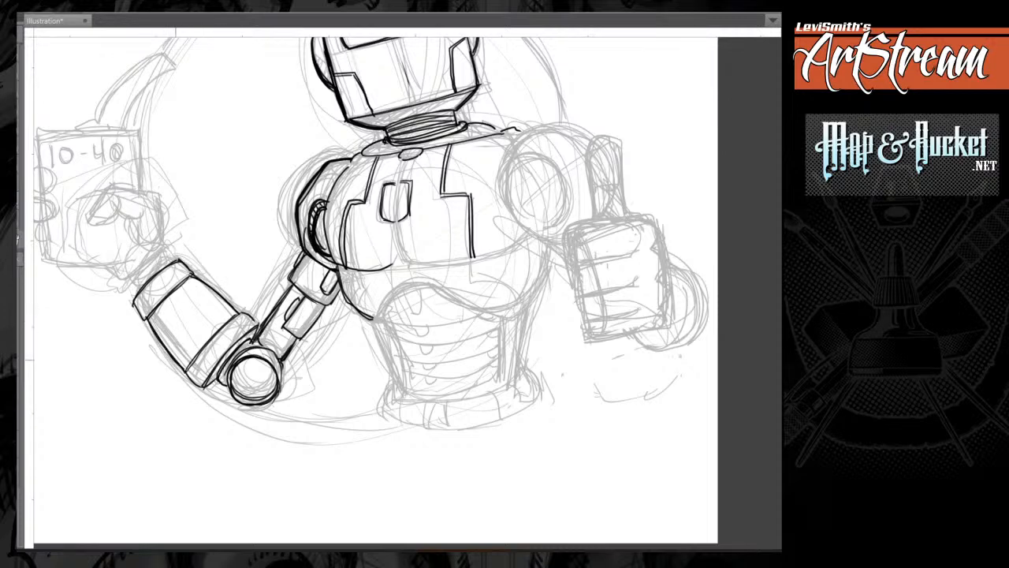
mouse_move(153, 307)
left_mouse_down()
mouse_move(194, 358)
mouse_move(168, 325)
left_mouse_up()
mouse_move(169, 327)
left_mouse_down()
mouse_move(196, 356)
mouse_move(180, 351)
mouse_move(275, 396)
left_mouse_up()
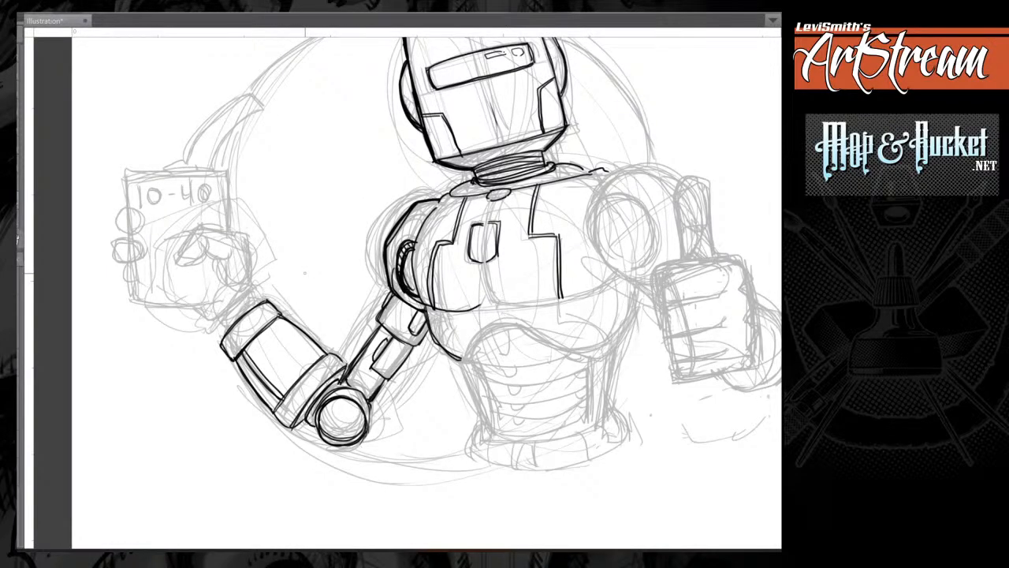
mouse_move(254, 304)
left_mouse_down()
mouse_move(227, 319)
mouse_move(254, 306)
mouse_move(304, 158)
mouse_move(100, 335)
left_mouse_up()
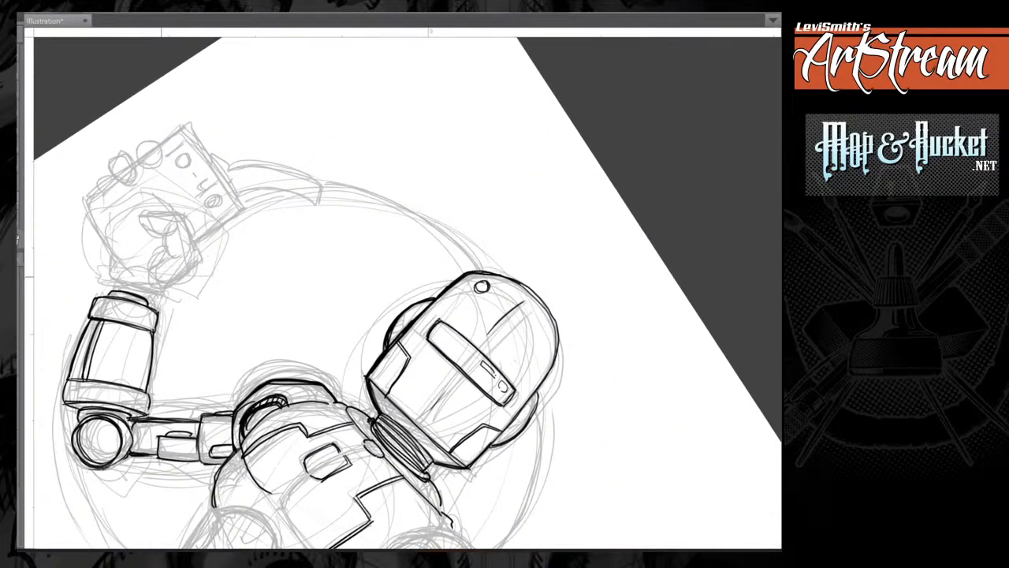
Ink the segmented thumb of the hand gripping the front of the oil can.
mouse_move(166, 250)
left_mouse_down()
mouse_move(147, 275)
mouse_move(165, 250)
mouse_move(193, 247)
mouse_move(181, 229)
mouse_move(188, 222)
mouse_move(194, 246)
mouse_move(180, 257)
mouse_move(193, 266)
mouse_move(165, 288)
mouse_move(146, 270)
left_mouse_up()
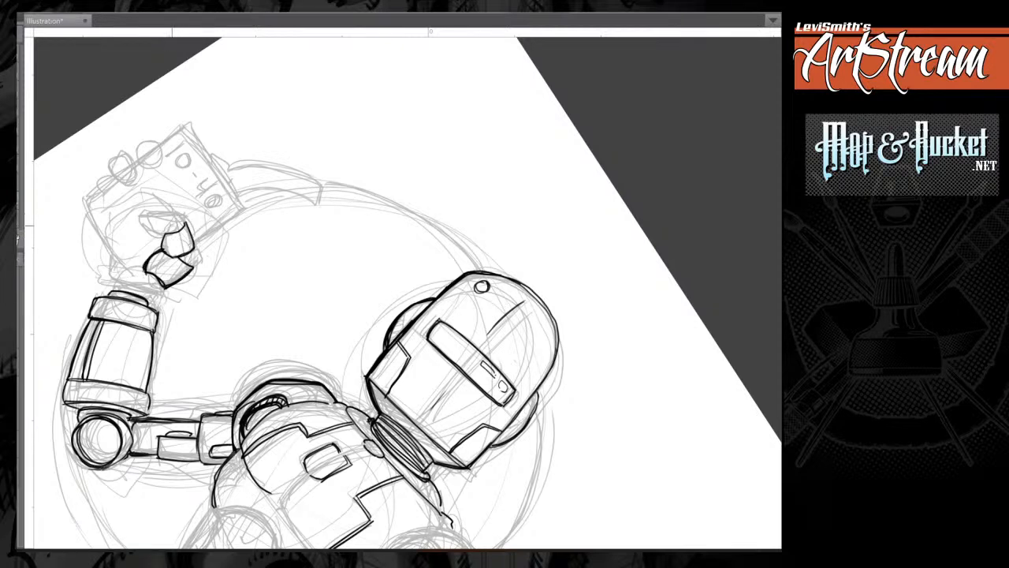
mouse_move(164, 235)
left_mouse_down()
mouse_move(185, 223)
mouse_move(171, 256)
left_mouse_up()
mouse_move(178, 214)
left_mouse_down()
mouse_move(167, 233)
mouse_move(143, 211)
mouse_move(168, 231)
left_mouse_up()
key("ctrl+at")
left_click_drag(441, 355, 439, 199)
Ink the two upper rounded fingertips wrapping around the oil can's left edge.
left_click_drag(138, 271, 137, 286)
mouse_move(137, 270)
left_mouse_down()
mouse_move(151, 267)
mouse_move(164, 283)
mouse_move(136, 288)
mouse_move(146, 290)
left_mouse_up()
mouse_move(162, 280)
left_mouse_down()
mouse_move(163, 311)
mouse_move(133, 298)
mouse_move(134, 319)
left_mouse_up()
mouse_move(136, 320)
left_mouse_down()
mouse_move(164, 319)
mouse_move(134, 321)
mouse_move(175, 301)
mouse_move(159, 306)
left_mouse_up()
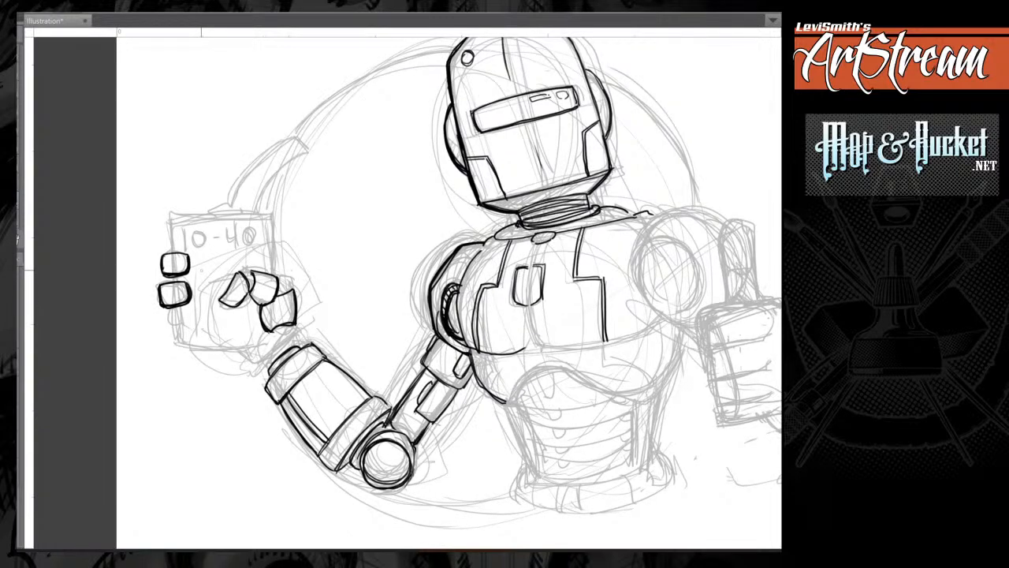
Ink the third fingertip and the rectangular outline of the oil can behind the fingers.
mouse_move(226, 303)
left_mouse_down()
mouse_move(248, 290)
mouse_move(271, 303)
left_mouse_up()
mouse_move(170, 308)
left_mouse_down()
mouse_move(156, 311)
mouse_move(180, 331)
left_mouse_up()
left_click_drag(172, 220, 174, 250)
mouse_move(173, 220)
left_mouse_down()
mouse_move(180, 340)
mouse_move(269, 345)
mouse_move(204, 345)
mouse_move(179, 343)
mouse_move(193, 216)
mouse_move(268, 214)
mouse_move(172, 217)
mouse_move(268, 214)
mouse_move(274, 272)
mouse_move(270, 212)
mouse_move(274, 277)
mouse_move(270, 219)
left_mouse_up()
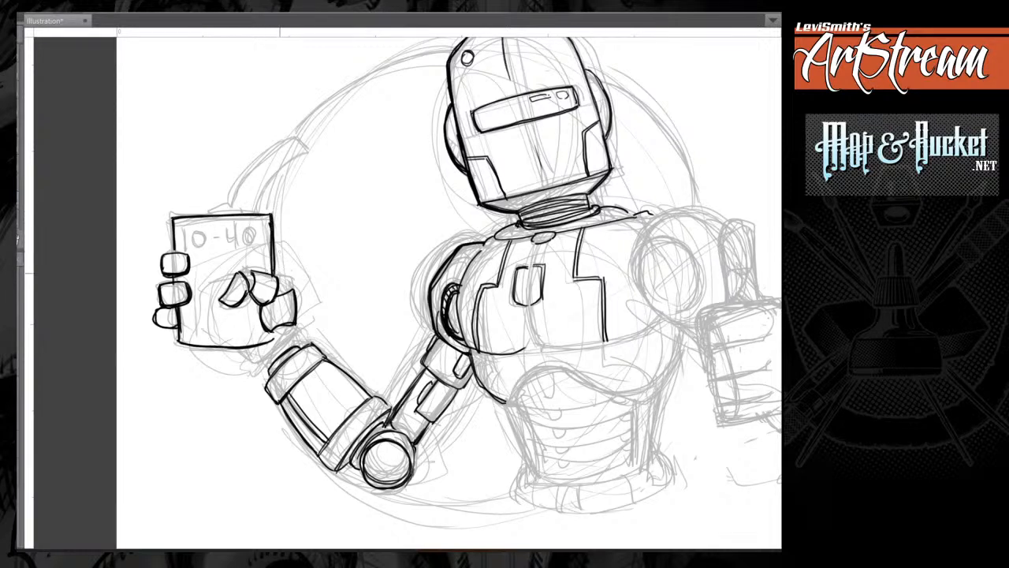
Ink the heel of the hand beside and under the can and connect it to the forearm with a wrist joint.
mouse_move(273, 331)
left_mouse_down()
mouse_move(270, 341)
mouse_move(293, 327)
left_mouse_up()
left_click_drag(277, 282, 289, 288)
mouse_move(233, 352)
left_mouse_down()
mouse_move(251, 364)
mouse_move(271, 349)
mouse_move(257, 363)
mouse_move(290, 339)
left_mouse_up()
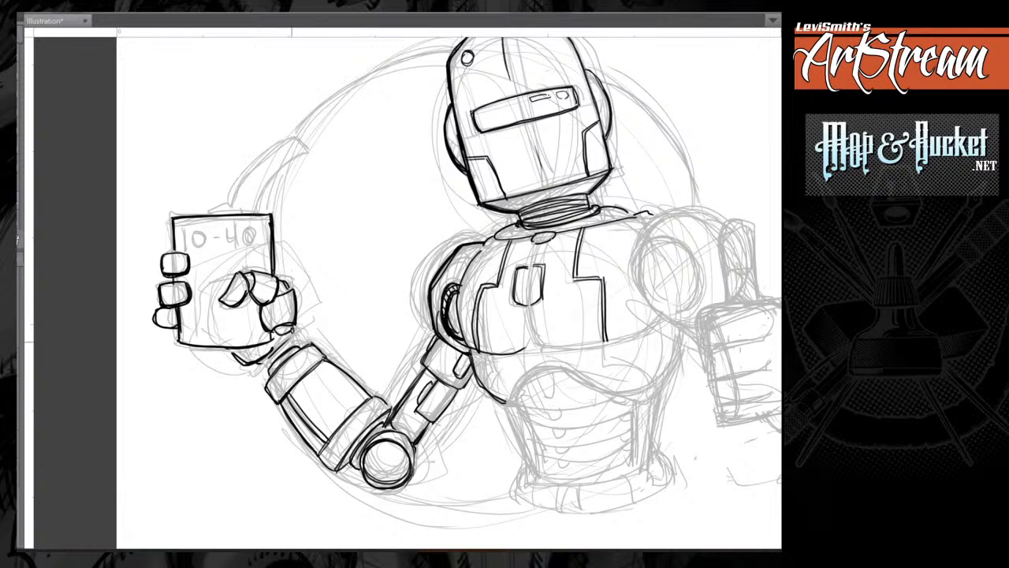
mouse_move(293, 343)
left_mouse_down()
mouse_move(269, 363)
mouse_move(293, 341)
mouse_move(278, 347)
mouse_move(297, 349)
mouse_move(266, 382)
mouse_move(269, 365)
mouse_move(263, 371)
left_mouse_up()
left_click_drag(266, 338, 302, 334)
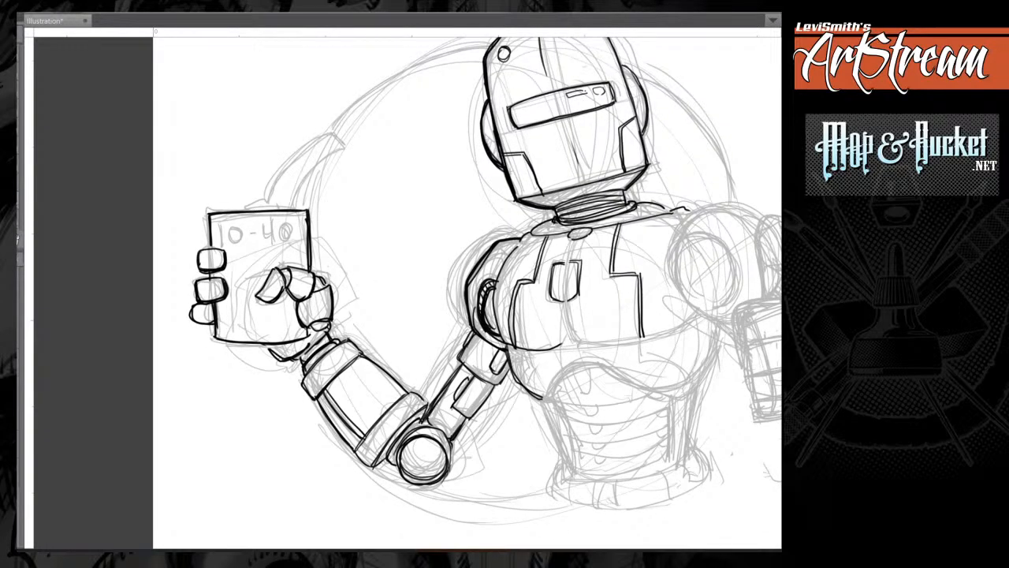
Ink the curved spout and its base on top of the oil can.
left_click_drag(244, 205, 264, 199)
mouse_move(347, 145)
left_mouse_down()
mouse_move(322, 157)
mouse_move(300, 208)
mouse_move(306, 183)
mouse_move(347, 145)
mouse_move(309, 150)
mouse_move(262, 194)
mouse_move(295, 156)
left_mouse_up()
left_click_drag(263, 201, 246, 208)
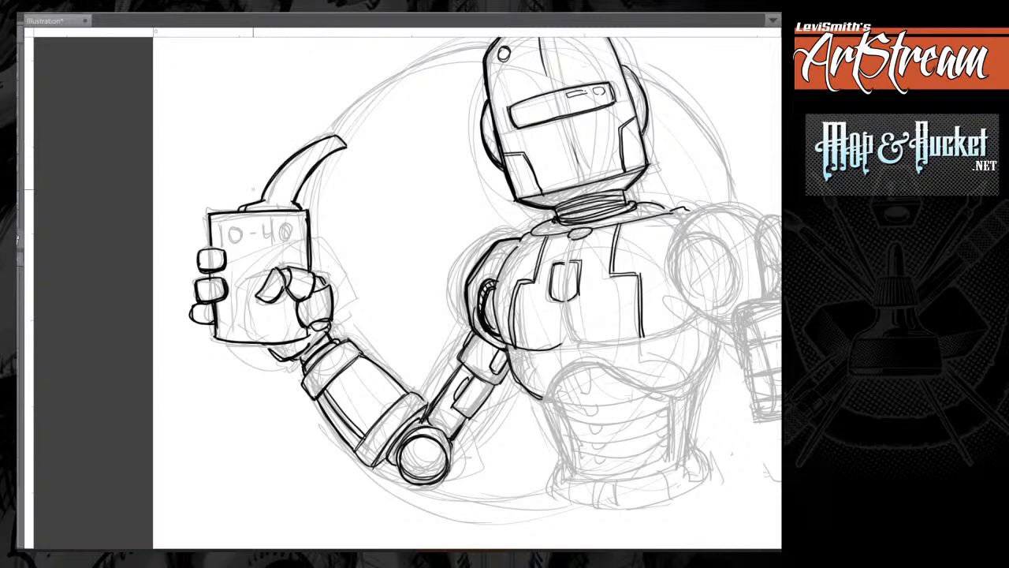
Letter "10-40" in bold strokes across the top of the oil can.
mouse_move(343, 183)
left_mouse_down()
mouse_move(253, 190)
mouse_move(295, 191)
left_mouse_up()
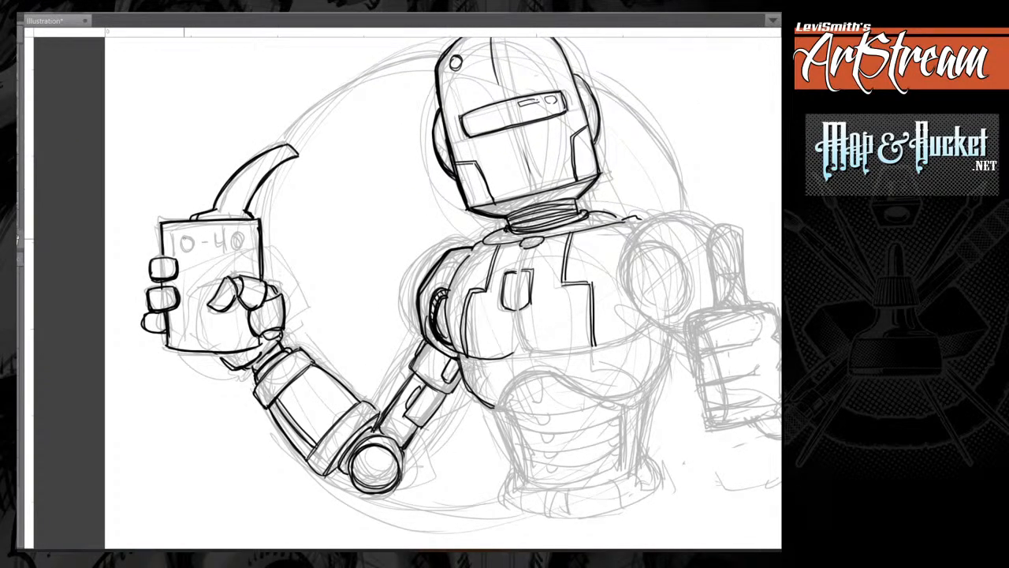
mouse_move(176, 231)
left_mouse_down()
mouse_move(175, 254)
mouse_move(201, 236)
mouse_move(188, 243)
mouse_move(198, 249)
left_mouse_up()
left_click(197, 235)
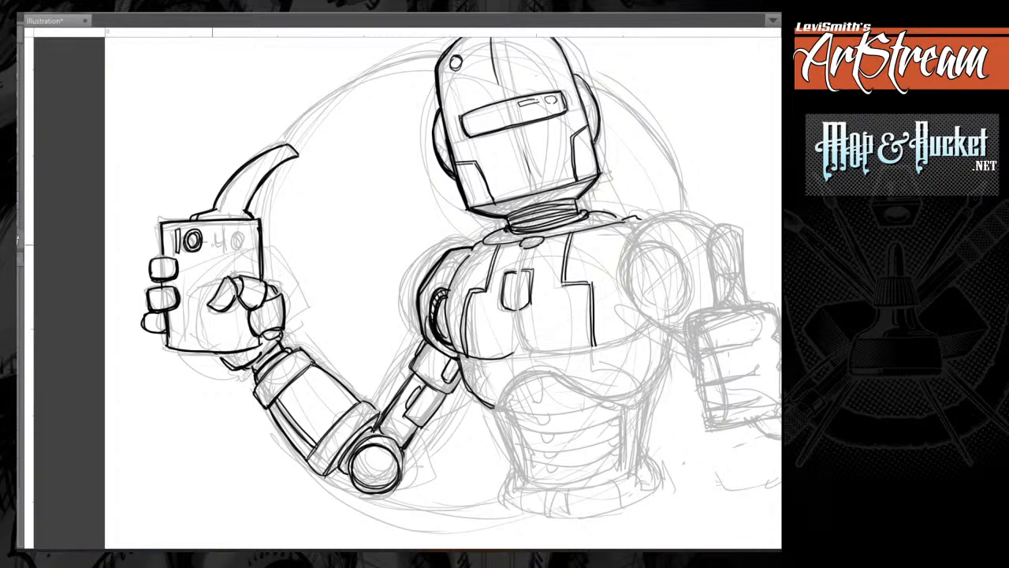
left_click_drag(206, 241, 218, 245)
mouse_move(228, 238)
left_mouse_down()
mouse_move(244, 251)
mouse_move(234, 241)
mouse_move(248, 230)
mouse_move(236, 240)
mouse_move(248, 251)
mouse_move(178, 254)
mouse_move(230, 241)
mouse_move(222, 238)
left_mouse_up()
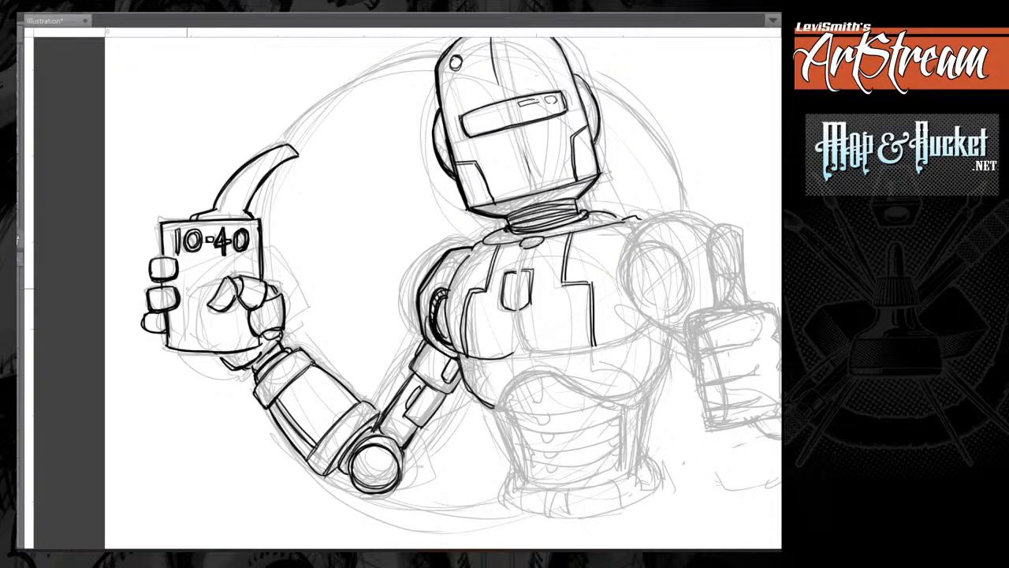
Ink stepped panel lines and small notches on the oil can around the gripping hand.
mouse_move(176, 273)
left_mouse_down()
mouse_move(196, 284)
mouse_move(243, 276)
left_mouse_up()
mouse_move(178, 275)
left_mouse_down()
mouse_move(223, 287)
mouse_move(259, 265)
left_mouse_up()
mouse_move(183, 322)
left_mouse_down()
mouse_move(184, 347)
mouse_move(208, 318)
mouse_move(249, 318)
mouse_move(183, 320)
mouse_move(182, 350)
mouse_move(197, 351)
left_mouse_up()
left_click_drag(166, 234, 166, 248)
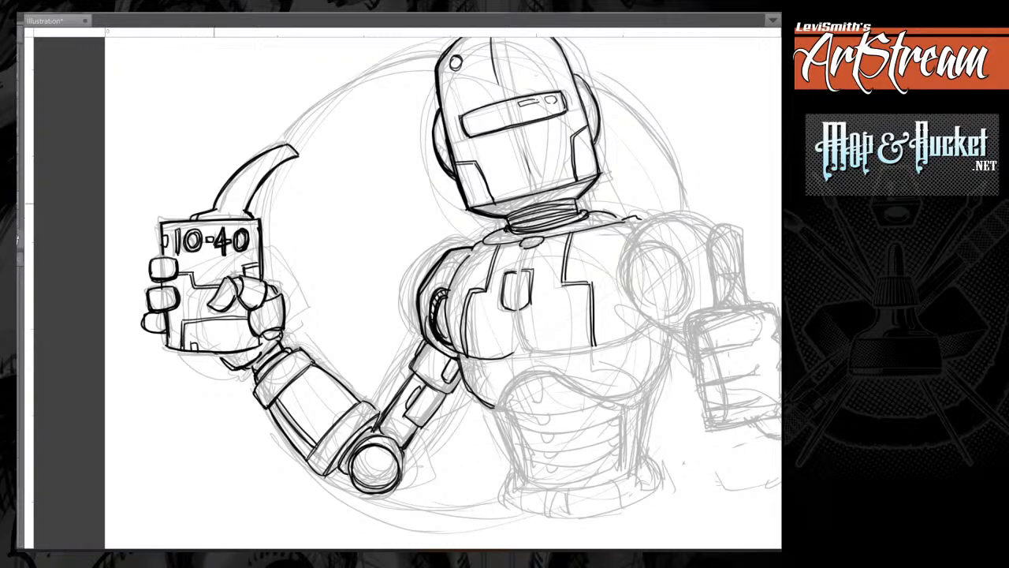
Ink short ridge strokes across the curved spout and touch up its base.
mouse_move(225, 209)
left_mouse_down()
mouse_move(249, 208)
mouse_move(270, 167)
mouse_move(305, 153)
mouse_move(256, 140)
left_mouse_up()
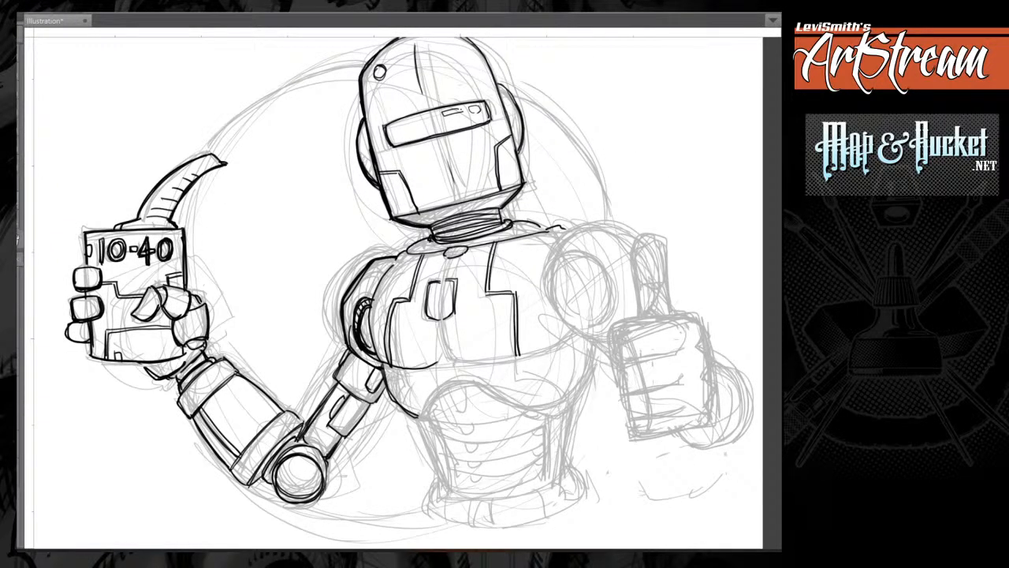
left_click_drag(140, 218, 134, 227)
mouse_move(465, 331)
left_mouse_down()
mouse_move(458, 305)
mouse_move(361, 241)
mouse_move(450, 247)
mouse_move(442, 241)
left_mouse_up()
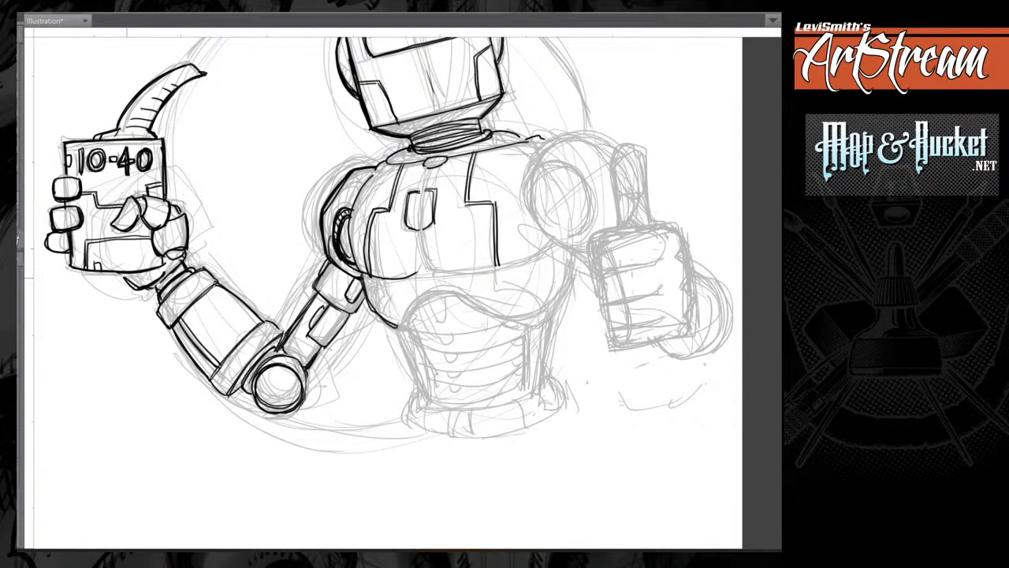
Thicken the outline along the oil can's outer side and bottom edge.
left_click_drag(123, 275, 139, 287)
left_click_drag(347, 236, 462, 287)
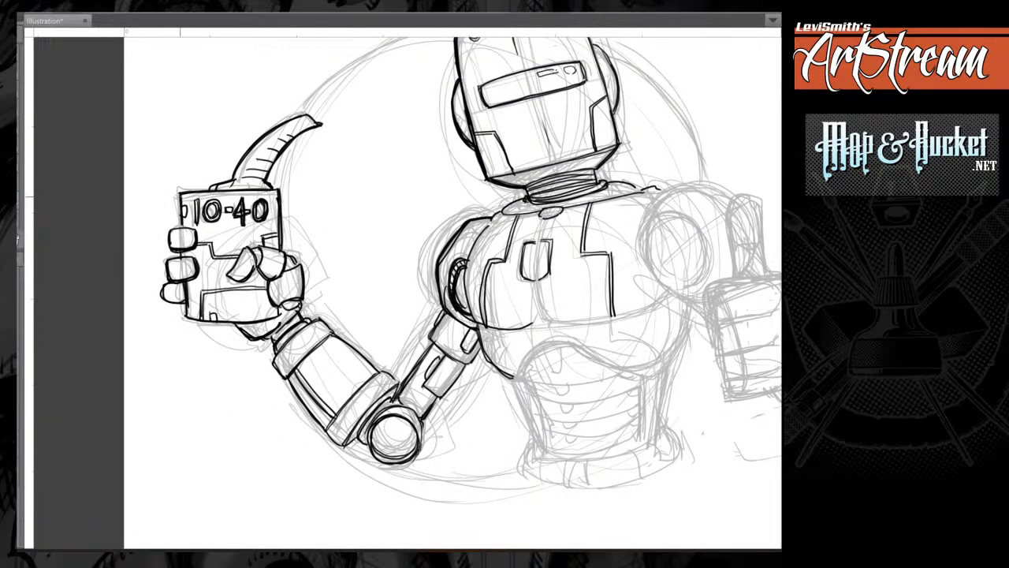
mouse_move(179, 202)
left_mouse_down()
mouse_move(165, 300)
mouse_move(182, 303)
left_mouse_up()
left_click_drag(183, 283, 186, 317)
left_click_drag(183, 250, 185, 259)
left_click_drag(182, 194, 182, 213)
mouse_move(185, 303)
left_mouse_down()
mouse_move(216, 320)
mouse_move(274, 319)
mouse_move(237, 325)
mouse_move(276, 316)
left_mouse_up()
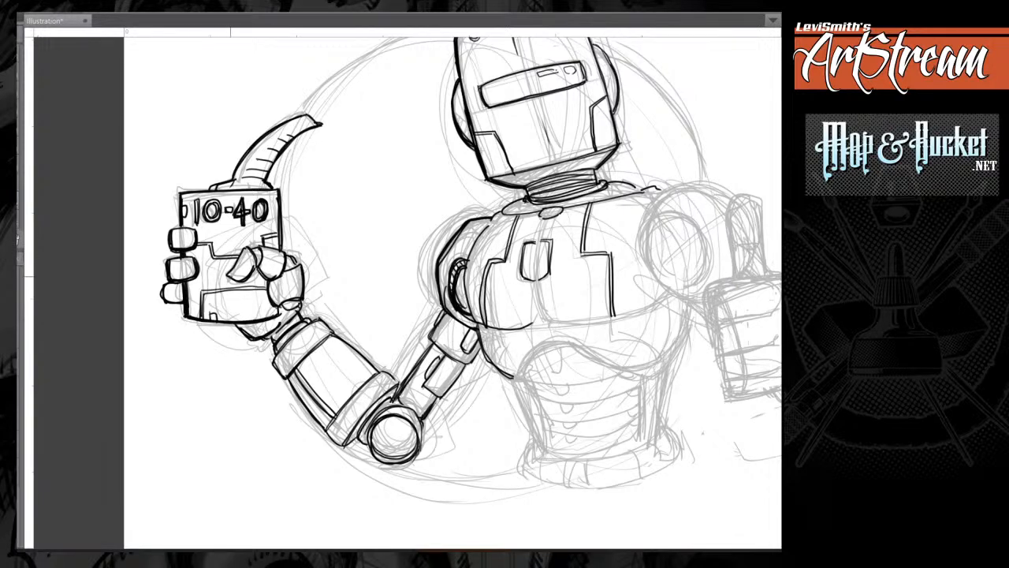
Thicken the outlines of the can-holding hand, wrist, forearm underside and elbow joint.
mouse_move(229, 276)
left_mouse_down()
mouse_move(239, 282)
mouse_move(254, 267)
left_mouse_up()
mouse_move(229, 275)
left_mouse_down()
mouse_move(242, 281)
mouse_move(256, 266)
mouse_move(278, 303)
mouse_move(252, 337)
mouse_move(278, 342)
mouse_move(283, 377)
mouse_move(199, 287)
mouse_move(256, 357)
left_mouse_up()
mouse_move(255, 355)
left_mouse_down()
mouse_move(264, 361)
mouse_move(279, 349)
mouse_move(272, 354)
mouse_move(260, 320)
left_mouse_up()
left_click_drag(247, 348, 270, 304)
mouse_move(276, 353)
left_mouse_down()
mouse_move(330, 367)
mouse_move(339, 345)
left_mouse_up()
mouse_move(287, 366)
left_mouse_down()
mouse_move(323, 376)
mouse_move(331, 365)
mouse_move(315, 331)
mouse_move(293, 352)
left_mouse_up()
mouse_move(317, 335)
left_mouse_down()
mouse_move(332, 369)
mouse_move(340, 353)
mouse_move(329, 365)
left_mouse_up()
left_click_drag(353, 306, 340, 334)
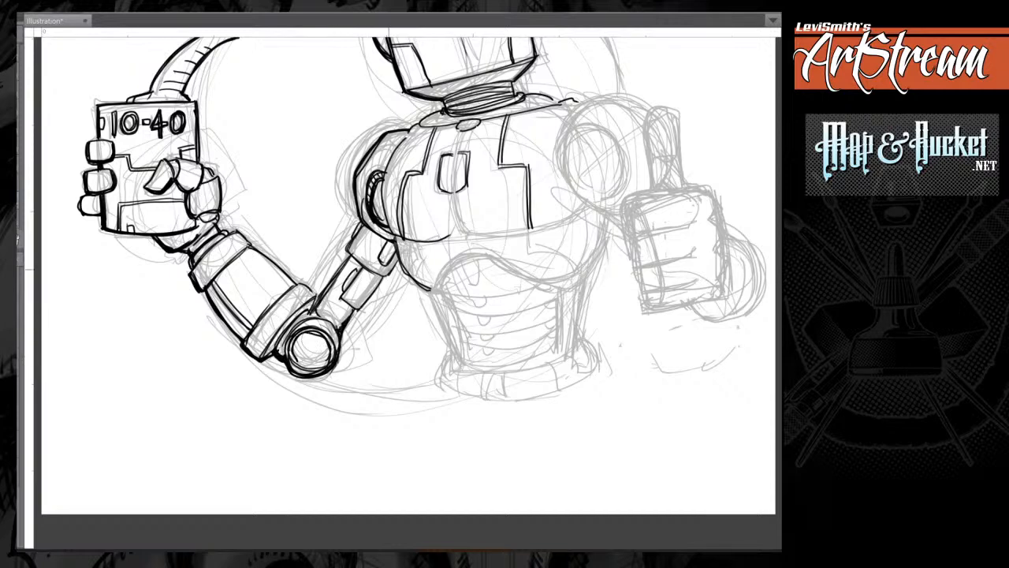
Thicken the outlines and plate edges of the upper arm between the elbow joint and the shoulder.
left_click_drag(322, 298, 350, 259)
left_click_drag(316, 297, 194, 334)
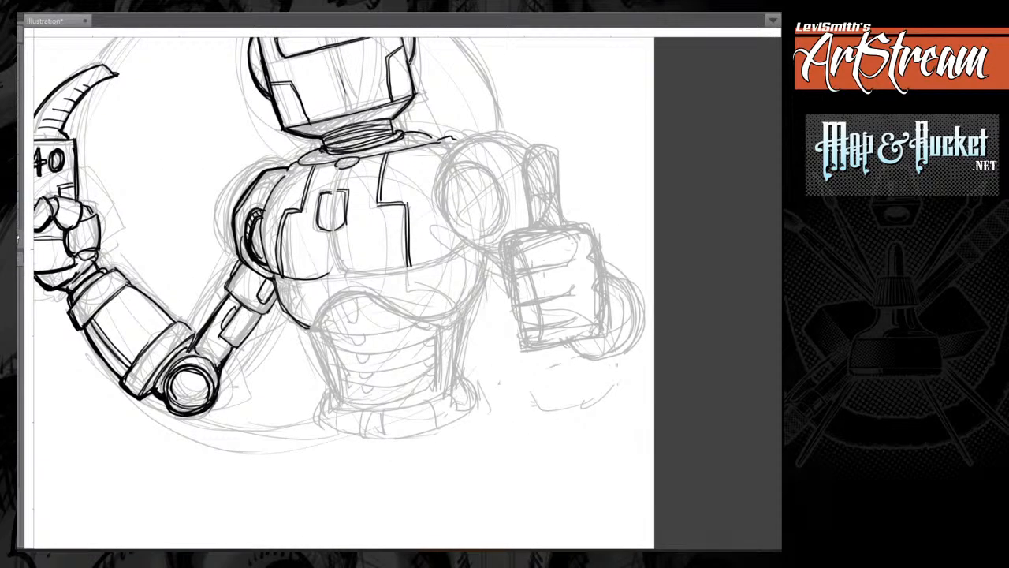
left_click_drag(259, 322, 238, 348)
mouse_move(262, 316)
left_mouse_down()
mouse_move(225, 365)
mouse_move(230, 349)
left_mouse_up()
mouse_move(235, 297)
left_mouse_down()
mouse_move(264, 314)
mouse_move(248, 334)
left_mouse_up()
left_click_drag(278, 297, 274, 306)
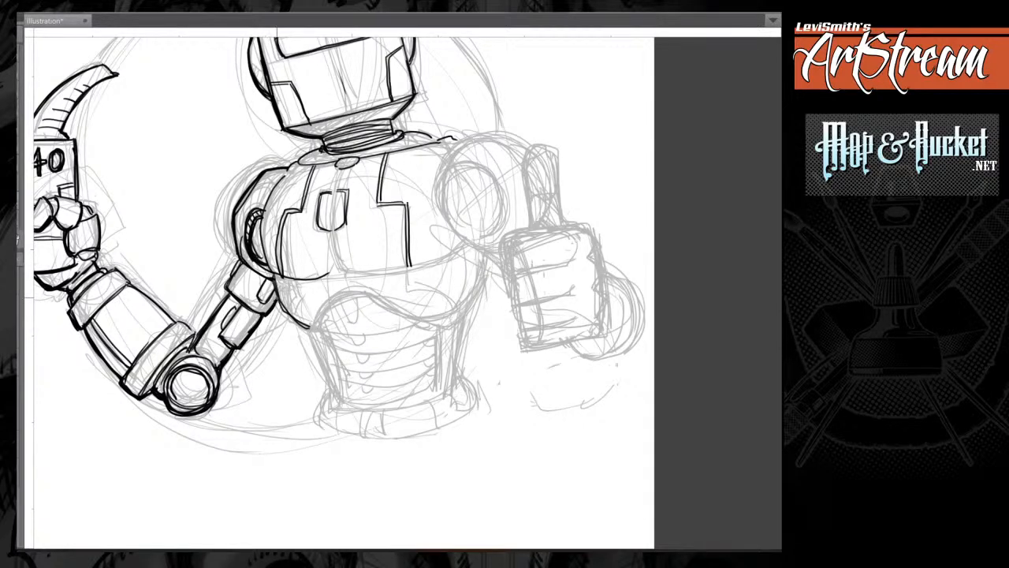
Ink the torso's lower edge as a heavy arch over the abdomen, curving up to the thumbs-up side.
mouse_move(352, 365)
left_mouse_down()
mouse_move(331, 332)
mouse_move(341, 298)
left_mouse_up()
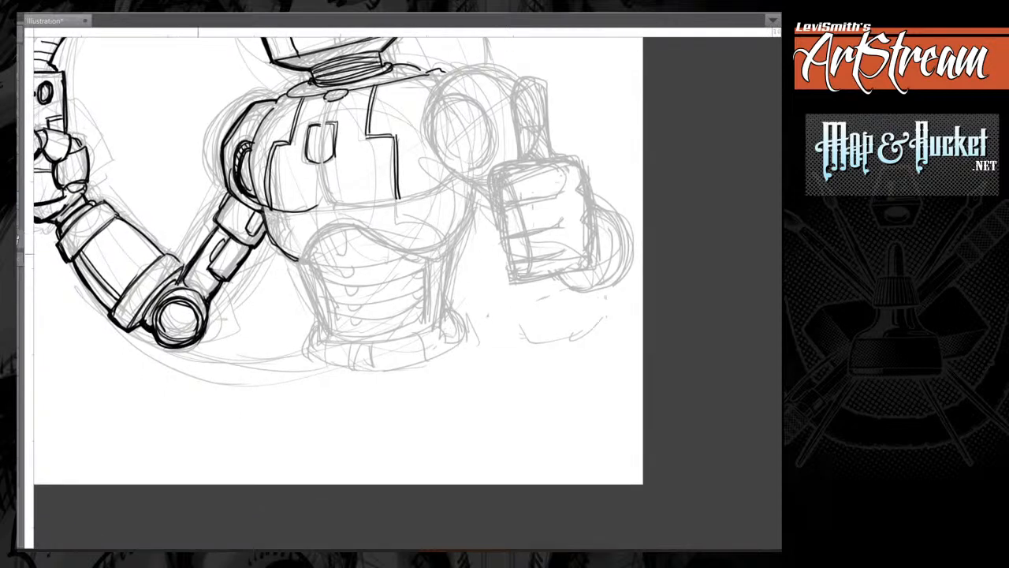
left_click_drag(179, 217, 186, 241)
key("ctrl+z")
key("ctrl+z")
mouse_move(260, 207)
left_mouse_down()
mouse_move(286, 258)
mouse_move(302, 262)
mouse_move(337, 231)
left_mouse_up()
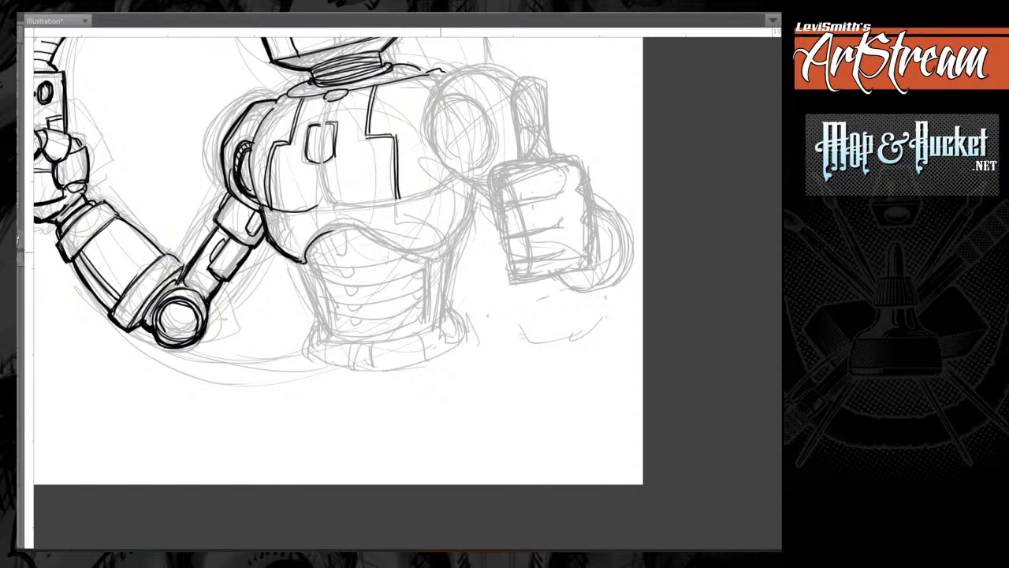
mouse_move(457, 233)
left_mouse_down()
mouse_move(440, 250)
mouse_move(315, 226)
mouse_move(416, 252)
left_mouse_up()
mouse_move(309, 252)
left_mouse_down()
mouse_move(325, 241)
mouse_move(405, 252)
mouse_move(338, 228)
mouse_move(308, 251)
left_mouse_up()
mouse_move(307, 251)
left_mouse_down()
mouse_move(344, 229)
mouse_move(366, 230)
left_mouse_up()
mouse_move(363, 230)
left_mouse_down()
mouse_move(330, 231)
mouse_move(309, 249)
mouse_move(339, 233)
mouse_move(407, 251)
mouse_move(455, 235)
left_mouse_up()
mouse_move(402, 253)
left_mouse_down()
mouse_move(438, 248)
mouse_move(470, 200)
mouse_move(438, 245)
mouse_move(449, 251)
mouse_move(447, 241)
left_mouse_up()
Ink the stacked curved rib lines across the abdomen below the arched torso edge.
mouse_move(306, 259)
left_mouse_down()
mouse_move(322, 283)
mouse_move(313, 264)
mouse_move(410, 252)
left_mouse_up()
left_click_drag(331, 268, 394, 260)
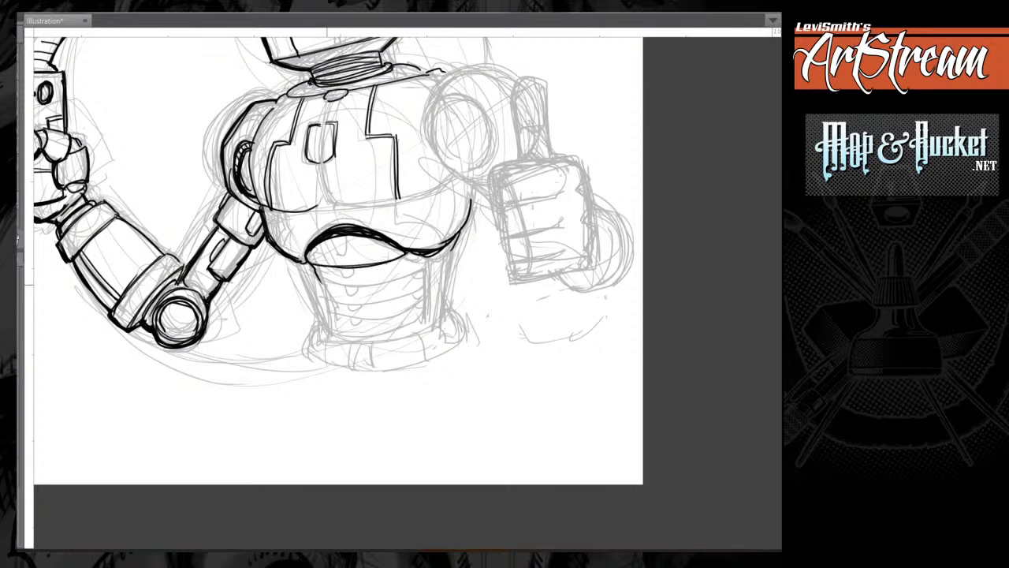
left_click_drag(318, 285, 411, 273)
mouse_move(411, 273)
left_mouse_down()
mouse_move(429, 257)
mouse_move(410, 273)
left_mouse_up()
left_click_drag(339, 284, 412, 275)
mouse_move(325, 286)
left_mouse_down()
mouse_move(325, 303)
mouse_move(378, 300)
mouse_move(429, 276)
mouse_move(330, 314)
mouse_move(422, 298)
left_mouse_up()
mouse_move(331, 309)
left_mouse_down()
mouse_move(332, 332)
mouse_move(426, 310)
left_mouse_up()
Ink the vertical side struts flanking the ribbed abdomen and close the lower rib ends.
mouse_move(298, 263)
left_mouse_down()
mouse_move(313, 276)
mouse_move(323, 325)
mouse_move(319, 290)
left_mouse_up()
left_click_drag(321, 290, 332, 322)
mouse_move(453, 255)
left_mouse_down()
mouse_move(425, 266)
mouse_move(443, 277)
mouse_move(439, 317)
left_mouse_up()
mouse_move(447, 262)
left_mouse_down()
mouse_move(440, 309)
mouse_move(429, 307)
mouse_move(438, 327)
left_mouse_up()
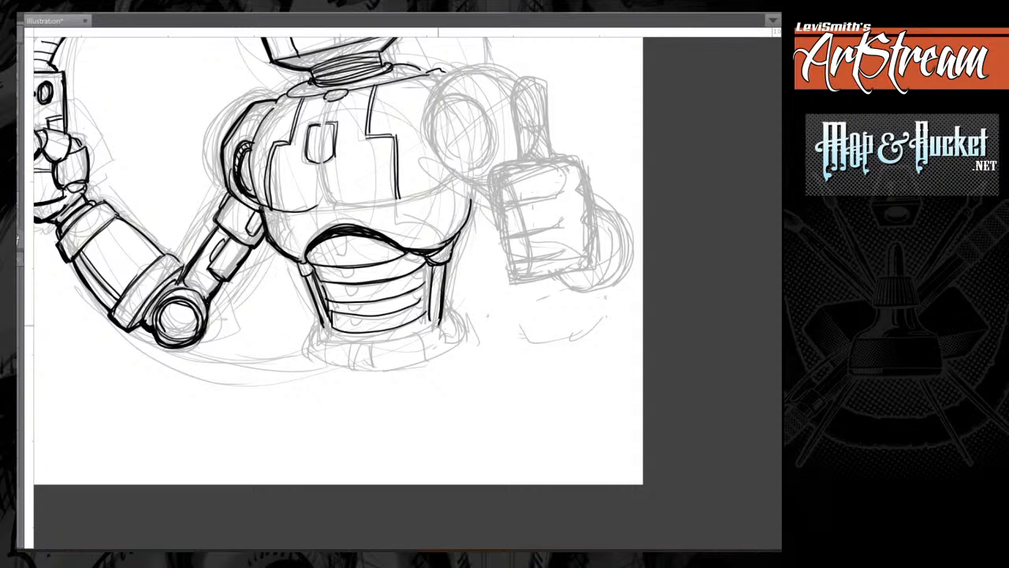
left_click_drag(330, 323, 325, 331)
left_click_drag(427, 318, 427, 327)
left_click_drag(329, 327, 334, 334)
mouse_move(421, 301)
left_mouse_down()
mouse_move(427, 294)
mouse_move(410, 306)
mouse_move(421, 285)
left_mouse_up()
Ink small notches down the middle of the abdomen ribs and short curls at the rib ends.
left_click_drag(314, 268, 325, 293)
mouse_move(404, 259)
left_mouse_down()
mouse_move(421, 255)
mouse_move(423, 309)
left_mouse_up()
left_click_drag(336, 239, 337, 255)
left_click_drag(346, 235, 352, 324)
left_click_drag(360, 317, 354, 326)
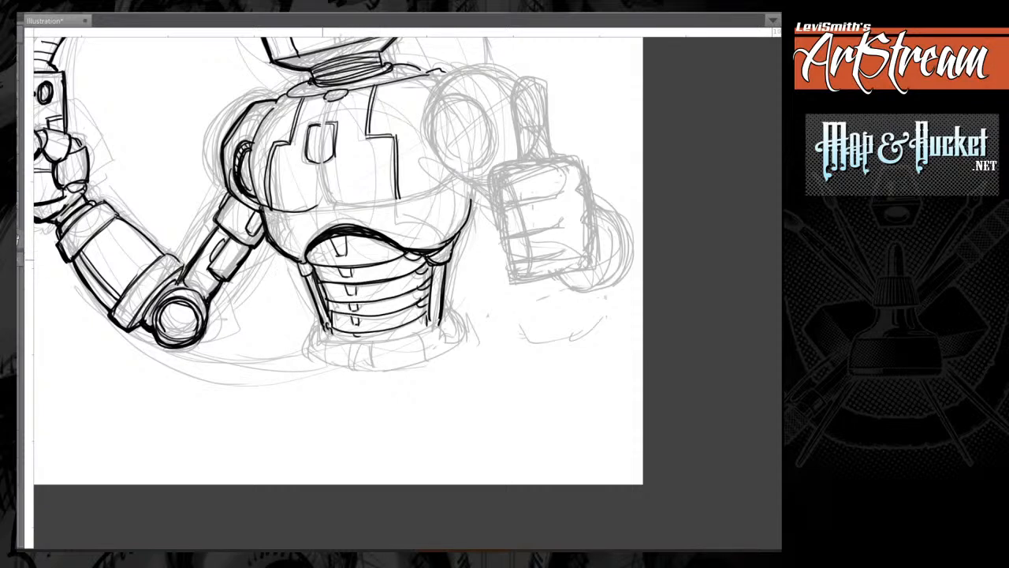
Touch up the rib ends and inner strut edges, and ink the flared sides of the waist base.
left_click_drag(382, 241, 400, 251)
left_click_drag(309, 245, 317, 259)
left_click_drag(315, 266, 326, 293)
left_click_drag(336, 298, 315, 294)
left_click_drag(403, 317, 390, 327)
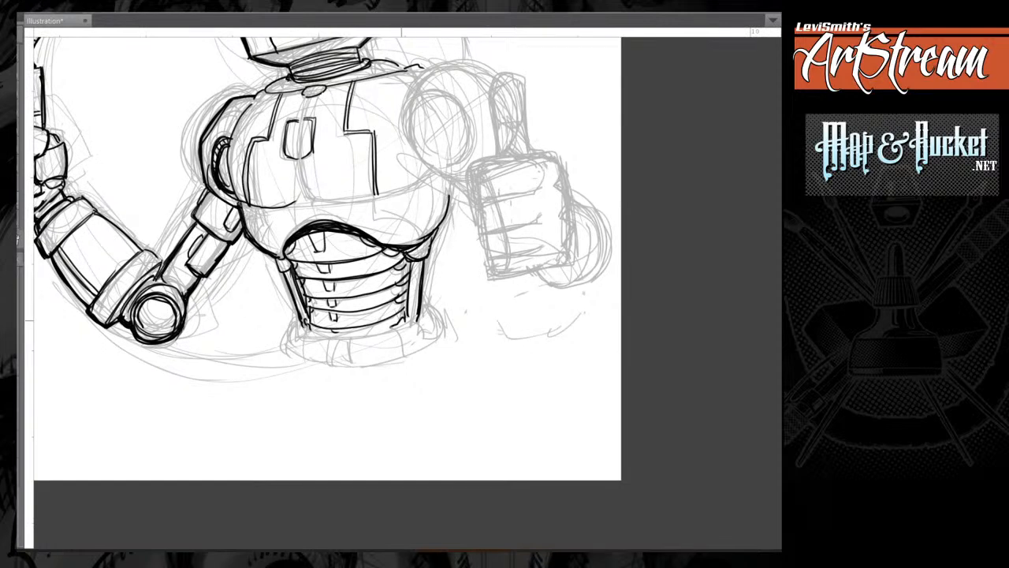
left_click_drag(301, 320, 289, 345)
left_click_drag(425, 313, 438, 336)
Thicken the torso side and shoulder outlines next to the oil-can arm.
left_click_drag(503, 258, 436, 307)
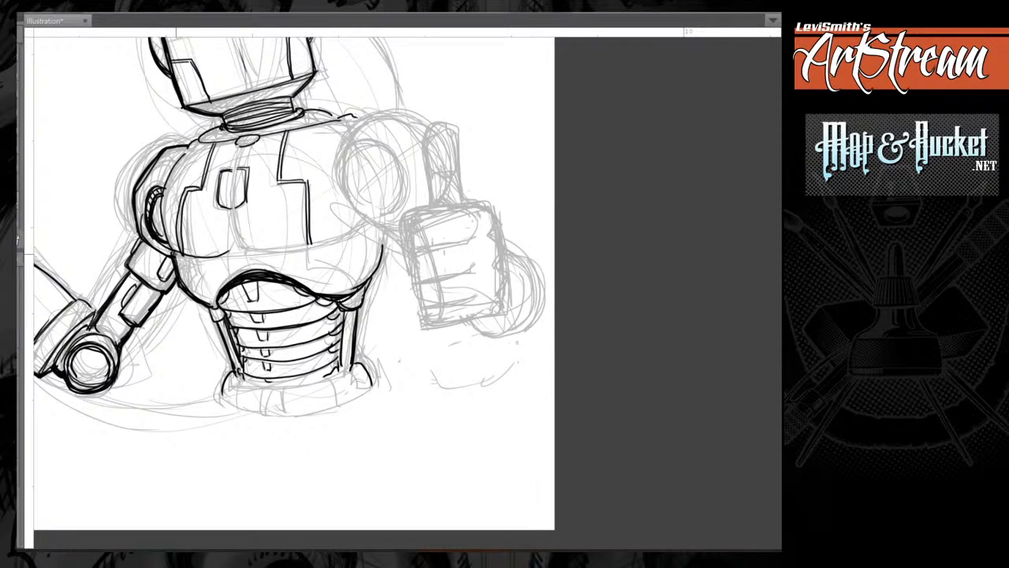
left_click_drag(176, 254, 195, 296)
mouse_move(160, 197)
left_mouse_down()
mouse_move(169, 243)
mouse_move(219, 260)
mouse_move(172, 246)
mouse_move(170, 172)
mouse_move(187, 155)
left_mouse_up()
left_click_drag(186, 149, 165, 203)
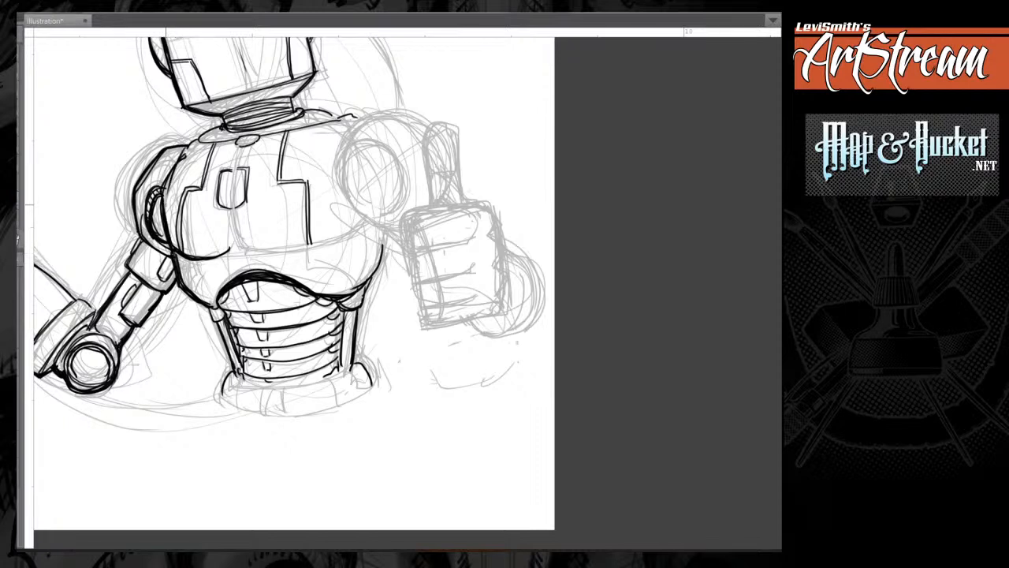
Ink the line beneath the chest plate and extend the stepped panel line below it.
mouse_move(246, 252)
left_mouse_down()
mouse_move(365, 219)
mouse_move(262, 254)
mouse_move(358, 228)
left_mouse_up()
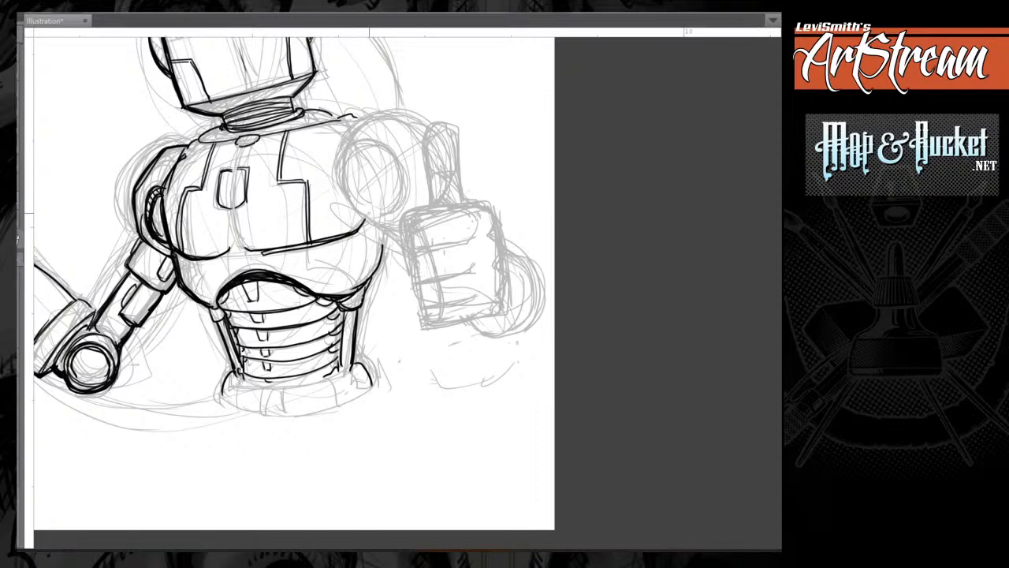
mouse_move(309, 246)
left_mouse_down()
mouse_move(312, 267)
mouse_move(364, 280)
left_mouse_up()
left_click_drag(304, 267, 362, 280)
Ink the rounded outer contour of the thumbs-up shoulder and thicken its upper edge.
mouse_move(184, 257)
left_mouse_down()
mouse_move(188, 281)
mouse_move(187, 269)
mouse_move(205, 285)
mouse_move(217, 352)
left_mouse_up()
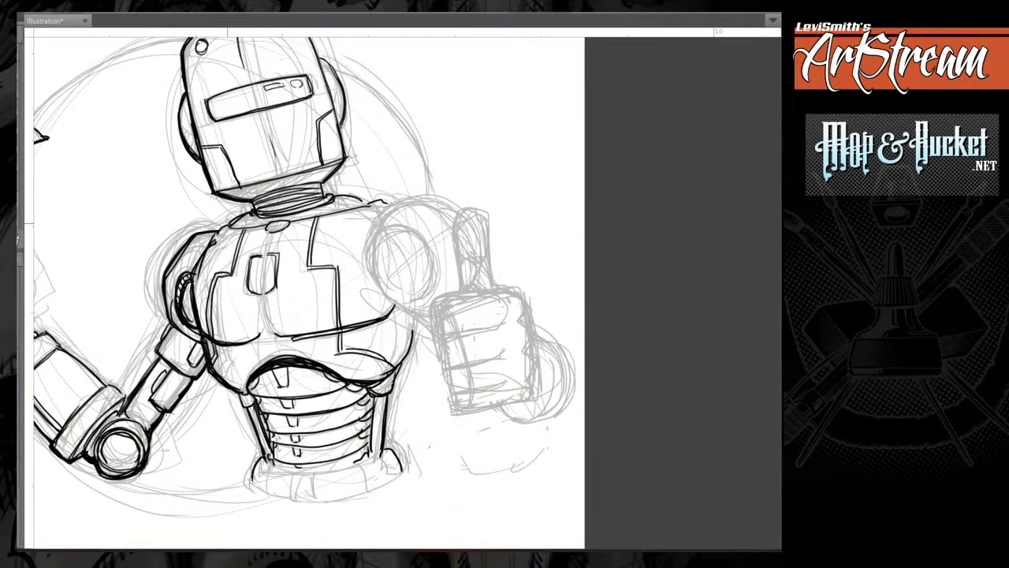
mouse_move(218, 230)
left_mouse_down()
mouse_move(374, 208)
mouse_move(332, 199)
mouse_move(247, 144)
left_mouse_up()
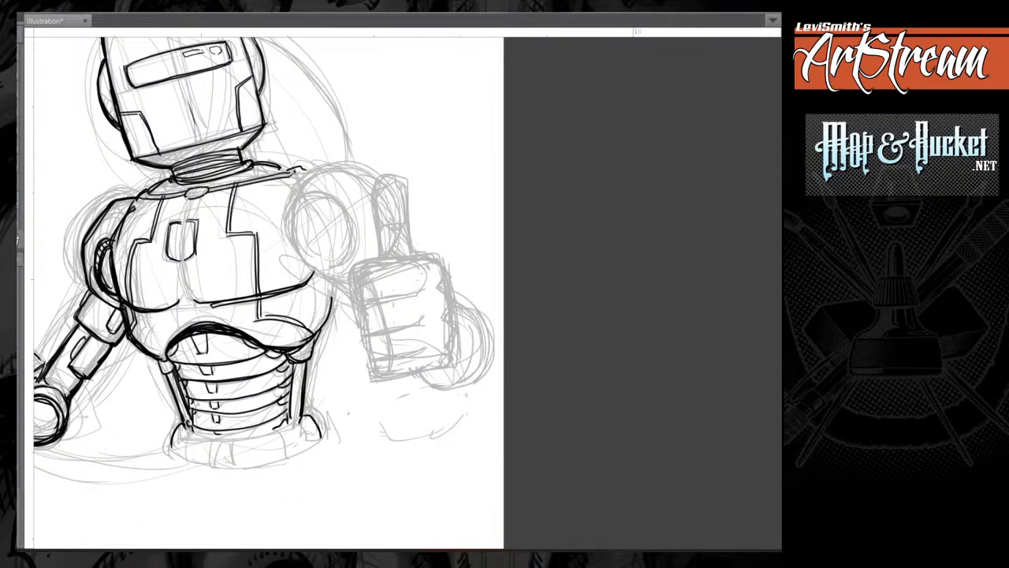
mouse_move(297, 248)
left_mouse_down()
mouse_move(289, 210)
mouse_move(338, 165)
mouse_move(303, 168)
mouse_move(290, 245)
left_mouse_up()
left_click_drag(303, 183, 292, 241)
left_click_drag(340, 164, 324, 165)
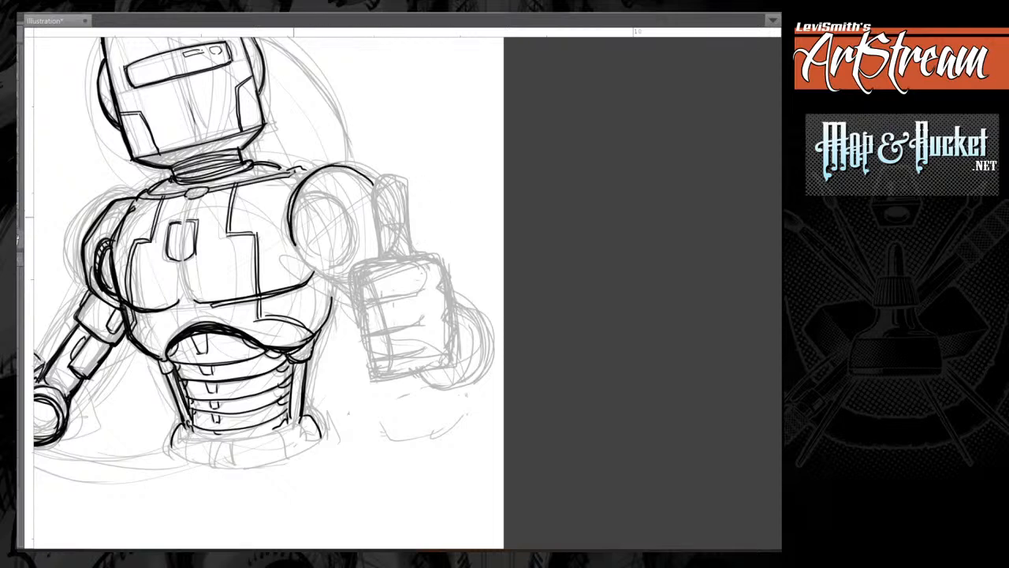
left_click_drag(290, 235, 290, 200)
mouse_move(336, 165)
left_mouse_down()
mouse_move(373, 185)
mouse_move(297, 195)
left_mouse_up()
left_click_drag(339, 168, 366, 182)
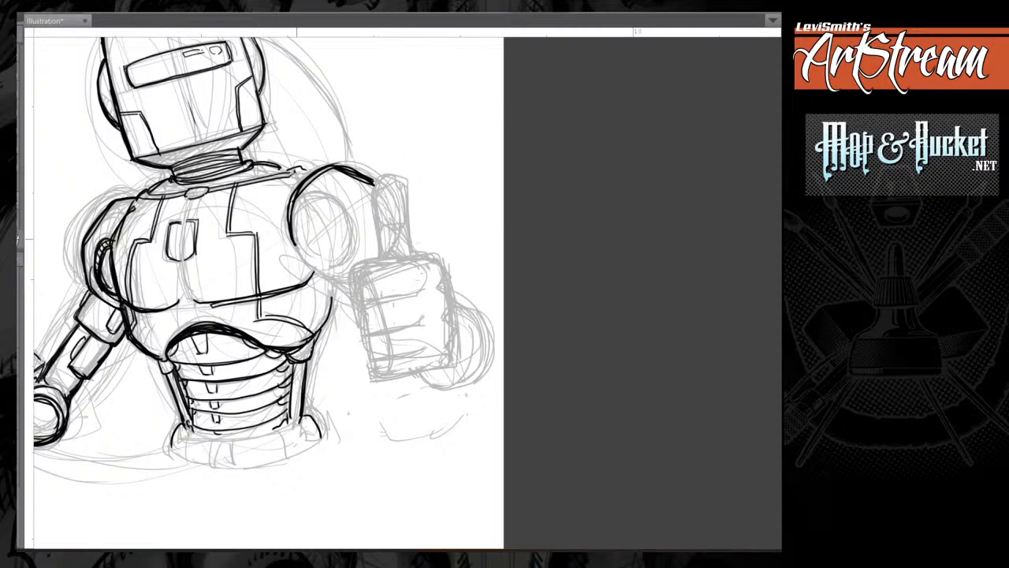
Ink the round socket with short ridge marks on the thumbs-up shoulder and the line beneath it.
mouse_move(295, 237)
left_mouse_down()
mouse_move(323, 202)
mouse_move(349, 245)
mouse_move(344, 267)
left_mouse_up()
left_click_drag(313, 213, 314, 203)
left_click_drag(320, 215, 331, 205)
left_click_drag(335, 217, 340, 206)
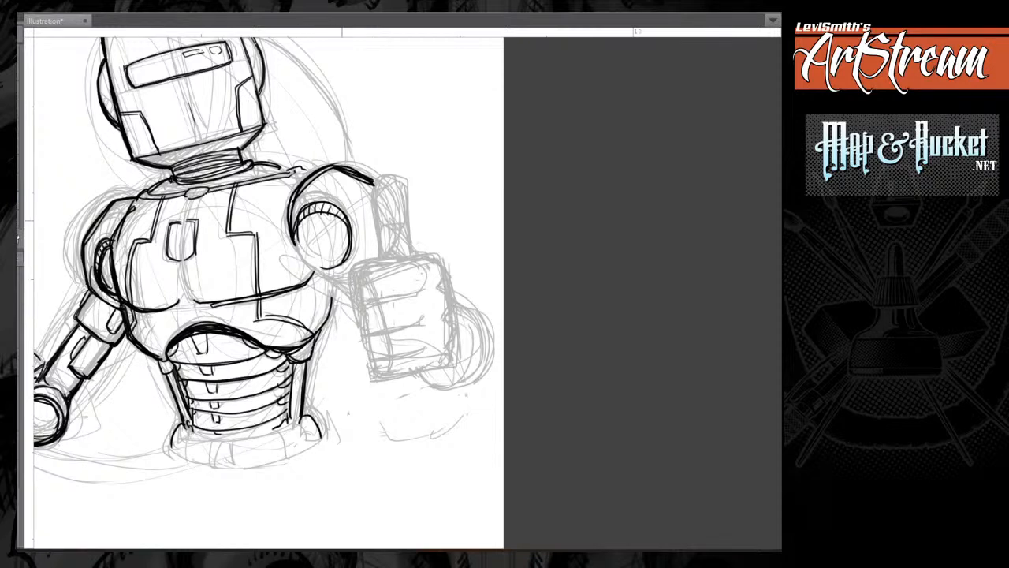
left_click_drag(310, 279, 341, 264)
Ink the raised thumb with its rounded tip, joint band and lower segment.
mouse_move(394, 175)
left_mouse_down()
mouse_move(375, 183)
mouse_move(380, 225)
mouse_move(406, 193)
mouse_move(407, 221)
left_mouse_up()
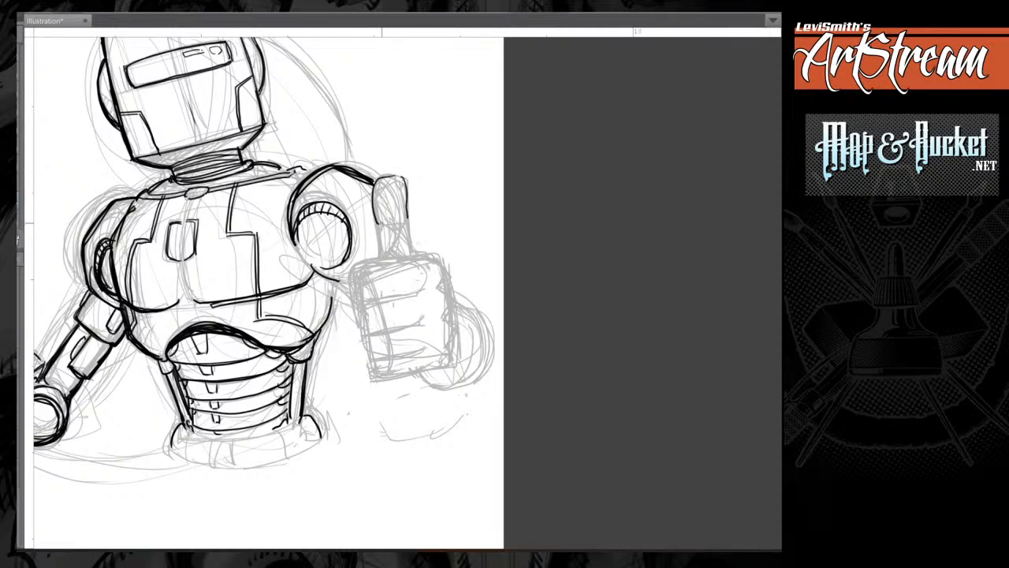
mouse_move(376, 222)
left_mouse_down()
mouse_move(404, 215)
mouse_move(435, 186)
left_mouse_up()
mouse_move(440, 228)
left_mouse_down()
mouse_move(426, 231)
mouse_move(639, 218)
mouse_move(597, 213)
mouse_move(348, 267)
mouse_move(328, 343)
left_mouse_up()
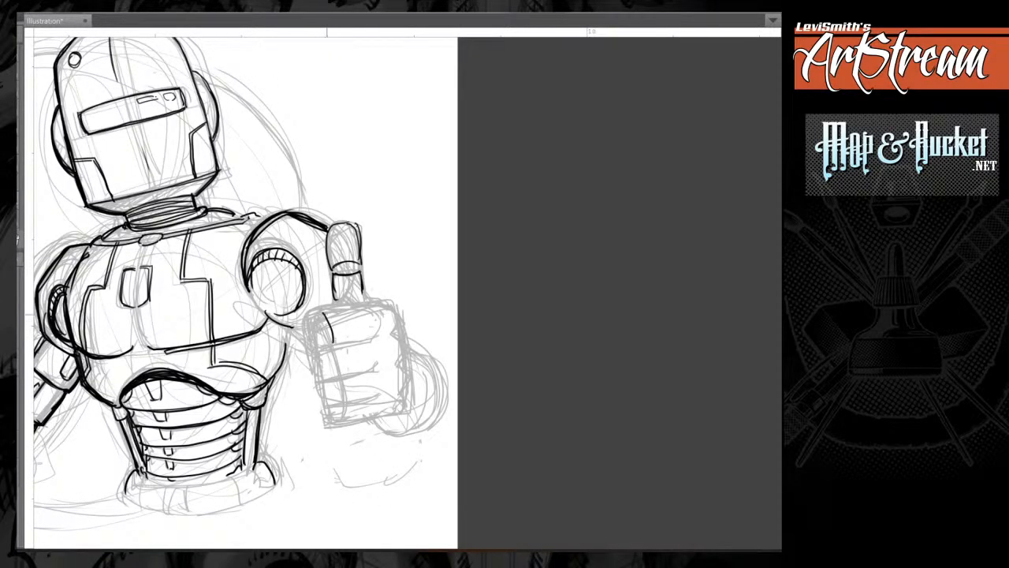
Ink the four curled fingers of the thumbs-up fist with rounded segments at both ends.
mouse_move(322, 310)
left_mouse_down()
mouse_move(369, 305)
mouse_move(374, 338)
mouse_move(336, 378)
mouse_move(343, 347)
mouse_move(371, 344)
left_mouse_up()
mouse_move(373, 346)
left_mouse_down()
mouse_move(377, 370)
mouse_move(346, 403)
mouse_move(375, 373)
mouse_move(380, 418)
mouse_move(344, 423)
left_mouse_up()
left_click_drag(341, 422, 380, 417)
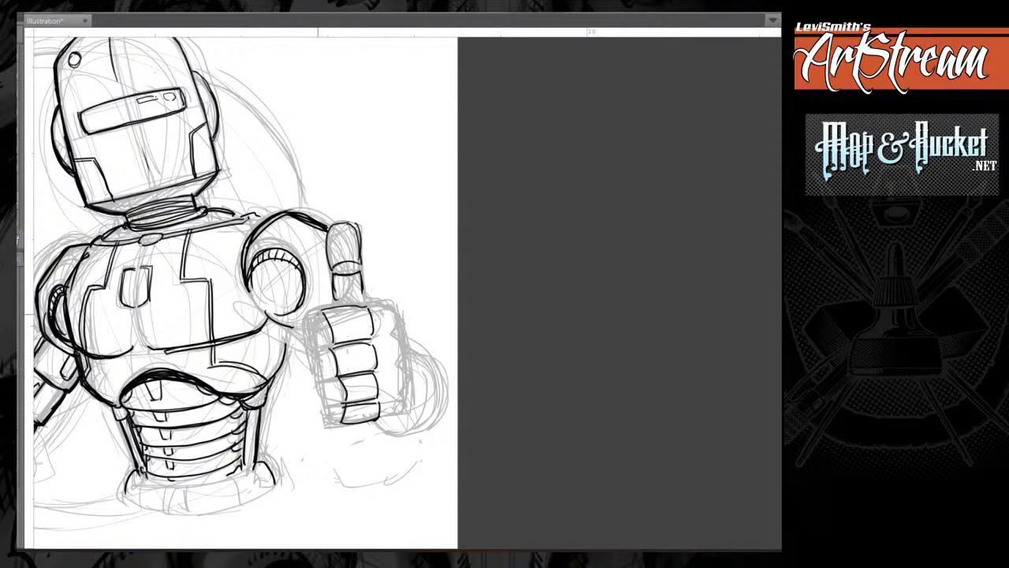
mouse_move(321, 313)
left_mouse_down()
mouse_move(316, 341)
mouse_move(332, 403)
left_mouse_up()
mouse_move(315, 315)
left_mouse_down()
mouse_move(315, 385)
mouse_move(337, 423)
mouse_move(386, 415)
left_mouse_up()
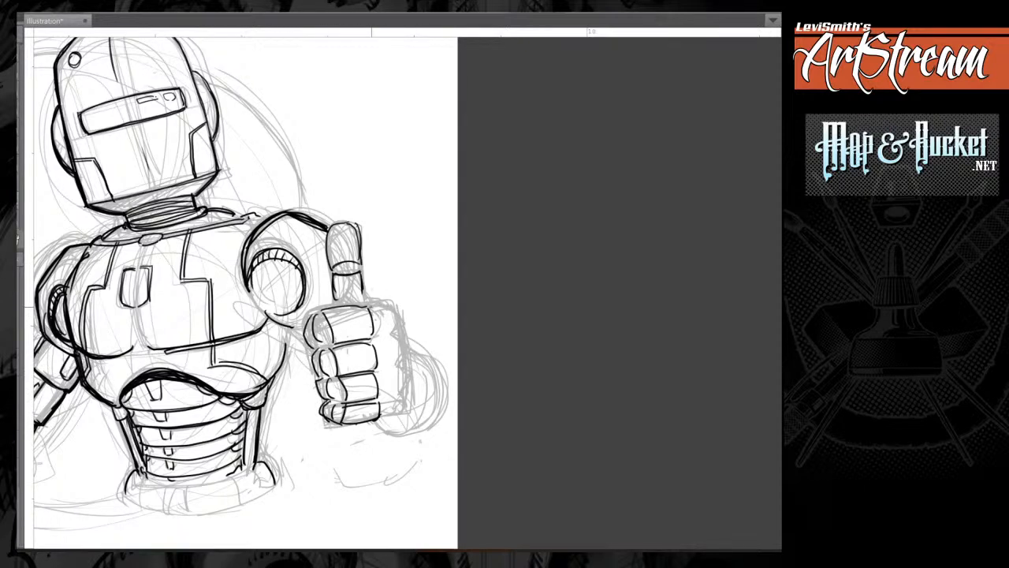
mouse_move(371, 309)
left_mouse_down()
mouse_move(393, 333)
mouse_move(374, 333)
mouse_move(385, 369)
mouse_move(399, 347)
mouse_move(386, 398)
mouse_move(406, 378)
mouse_move(383, 415)
mouse_move(399, 410)
left_mouse_up()
left_click_drag(405, 407, 378, 418)
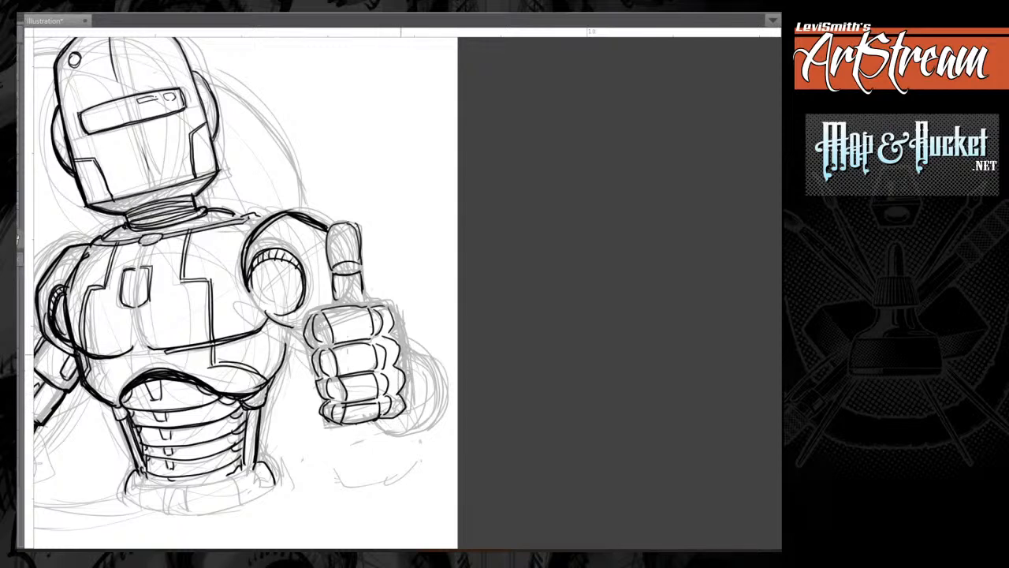
Thicken the outer contours of the curled fingers and the raised thumb.
left_click_drag(386, 306, 396, 332)
left_click_drag(394, 325, 388, 335)
left_click_drag(314, 312, 303, 347)
left_click_drag(305, 342, 311, 345)
mouse_move(319, 309)
left_mouse_down()
mouse_move(304, 333)
mouse_move(337, 343)
mouse_move(317, 377)
mouse_move(325, 421)
mouse_move(382, 419)
mouse_move(331, 428)
left_mouse_up()
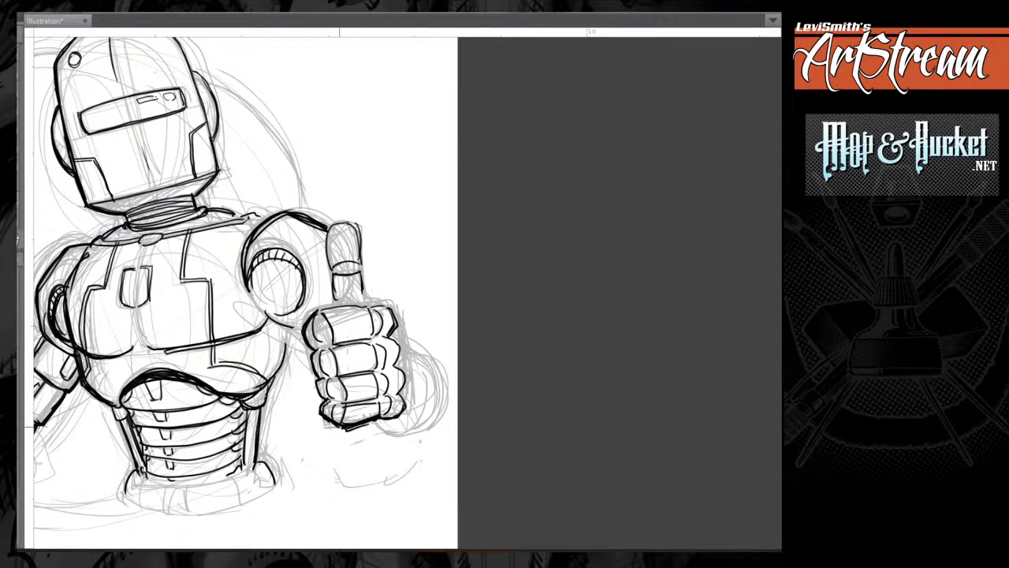
left_click_drag(319, 383, 324, 402)
left_click_drag(314, 354, 311, 367)
left_click_drag(306, 320, 312, 347)
mouse_move(335, 222)
left_mouse_down()
mouse_move(329, 266)
mouse_move(351, 224)
left_mouse_up()
mouse_move(331, 262)
left_mouse_down()
mouse_move(347, 221)
mouse_move(331, 306)
mouse_move(356, 300)
left_mouse_up()
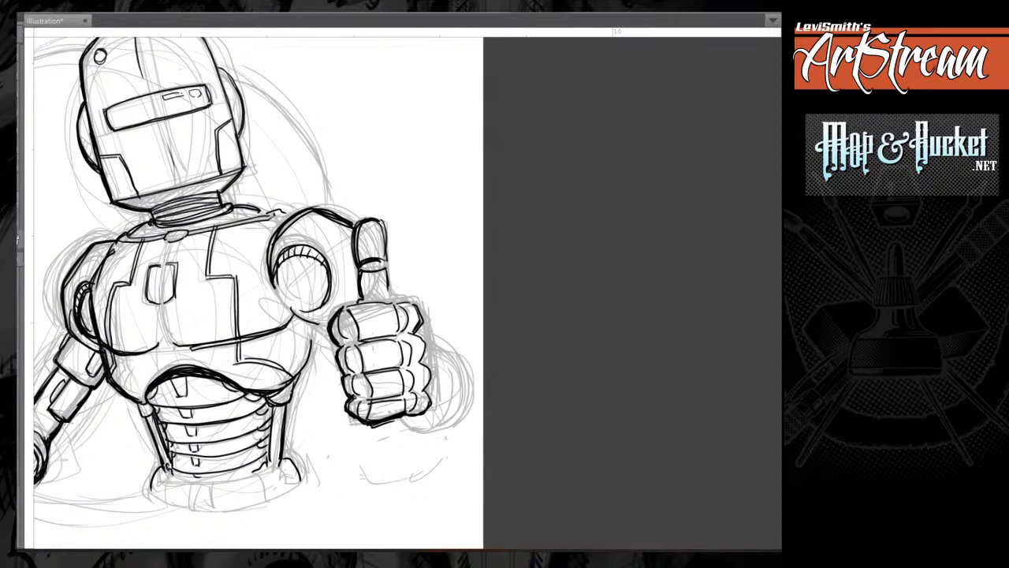
Ink the arm line linking the shoulder to the fist and the round wrist cuffs behind the fist.
mouse_move(287, 297)
left_mouse_down()
mouse_move(285, 309)
mouse_move(326, 329)
mouse_move(333, 351)
left_mouse_up()
left_click_drag(461, 349, 478, 390)
left_click_drag(450, 342, 478, 393)
mouse_move(452, 342)
left_mouse_down()
mouse_move(464, 356)
mouse_move(445, 341)
mouse_move(463, 400)
left_mouse_up()
left_click_drag(395, 419, 429, 430)
mouse_move(429, 342)
left_mouse_down()
mouse_move(468, 410)
mouse_move(388, 431)
mouse_move(470, 371)
mouse_move(418, 333)
mouse_move(434, 410)
mouse_move(401, 420)
left_mouse_up()
mouse_move(394, 418)
left_mouse_down()
mouse_move(430, 411)
mouse_move(418, 337)
mouse_move(454, 380)
mouse_move(408, 423)
mouse_move(446, 397)
mouse_move(420, 339)
mouse_move(418, 361)
mouse_move(433, 378)
mouse_move(418, 413)
left_mouse_up()
mouse_move(421, 342)
left_mouse_down()
mouse_move(445, 374)
mouse_move(427, 401)
left_mouse_up()
mouse_move(429, 399)
left_mouse_down()
mouse_move(426, 354)
mouse_move(438, 411)
left_mouse_up()
mouse_move(455, 346)
left_mouse_down()
mouse_move(464, 421)
mouse_move(388, 433)
mouse_move(430, 433)
left_mouse_up()
mouse_move(469, 385)
left_mouse_down()
mouse_move(430, 431)
mouse_move(443, 348)
left_mouse_up()
Ink the top edge of the fist around the thumb's base and touch up the waist base's side.
mouse_move(386, 284)
left_mouse_down()
mouse_move(391, 301)
mouse_move(421, 308)
mouse_move(421, 320)
left_mouse_up()
left_click_drag(416, 303, 361, 300)
mouse_move(363, 298)
left_mouse_down()
mouse_move(341, 314)
mouse_move(398, 282)
left_mouse_up()
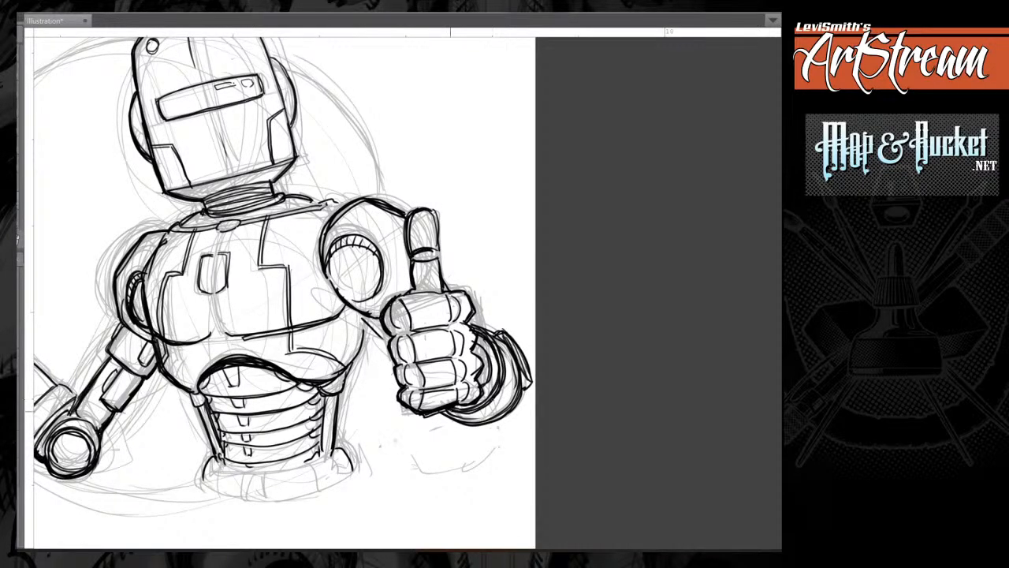
left_click_drag(207, 464, 205, 481)
mouse_move(272, 340)
left_mouse_down()
mouse_move(426, 312)
mouse_move(473, 334)
mouse_move(417, 377)
mouse_move(450, 304)
mouse_move(410, 377)
left_mouse_up()
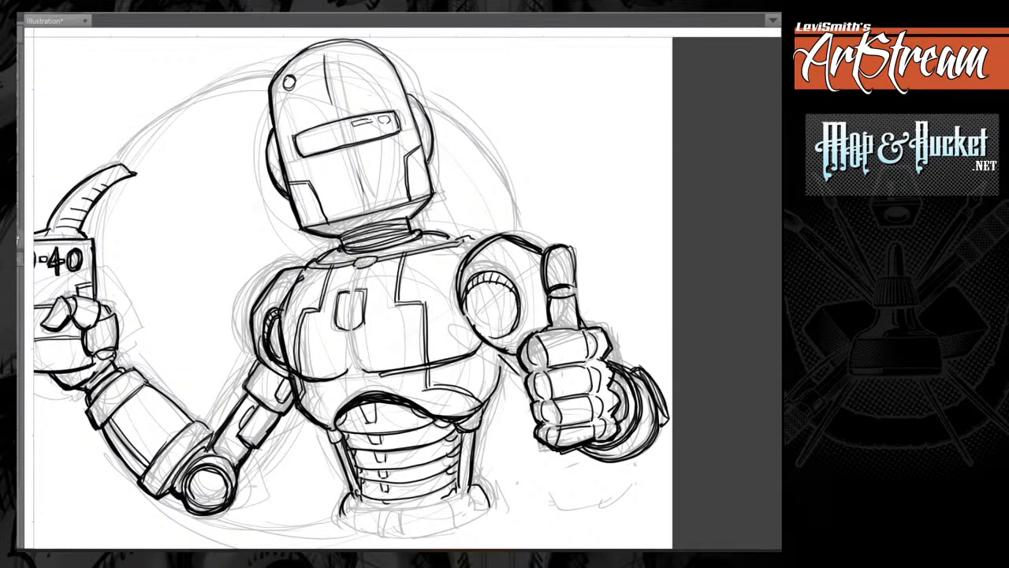
mouse_move(394, 315)
left_mouse_down()
mouse_move(451, 313)
mouse_move(368, 287)
left_mouse_up()
key("ctrl+minus")
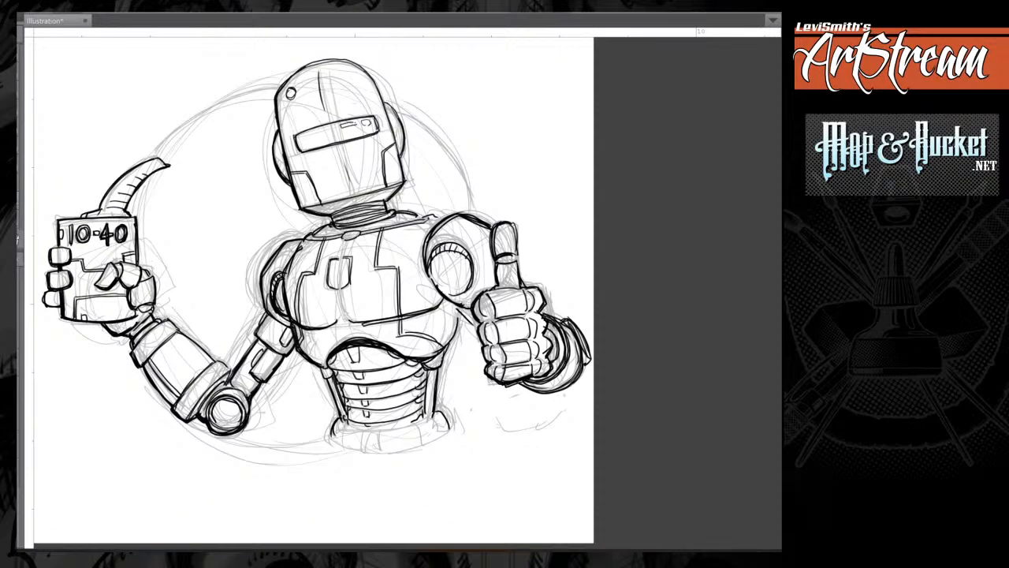
mouse_move(396, 103)
left_mouse_down()
mouse_move(444, 134)
mouse_move(476, 211)
mouse_move(409, 103)
mouse_move(436, 116)
mouse_move(476, 213)
mouse_move(430, 115)
mouse_move(355, 89)
left_mouse_up()
key("ctrl+z")
key("ctrl+z")
key("ctrl+z")
Outline a large circular selection with a 5 px line drawn on its border and move the ring onto the sketched circle around the robot.
mouse_move(177, 117)
left_mouse_down()
mouse_move(175, 236)
mouse_move(426, 469)
mouse_move(504, 394)
left_mouse_up()
left_click_drag(526, 486, 551, 496)
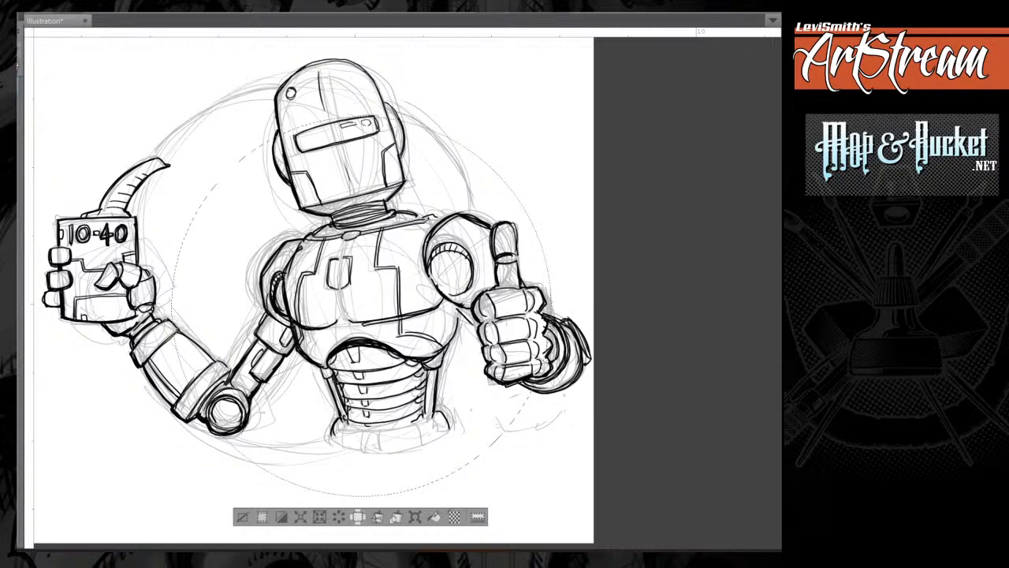
key("alt+e")
key("Down")
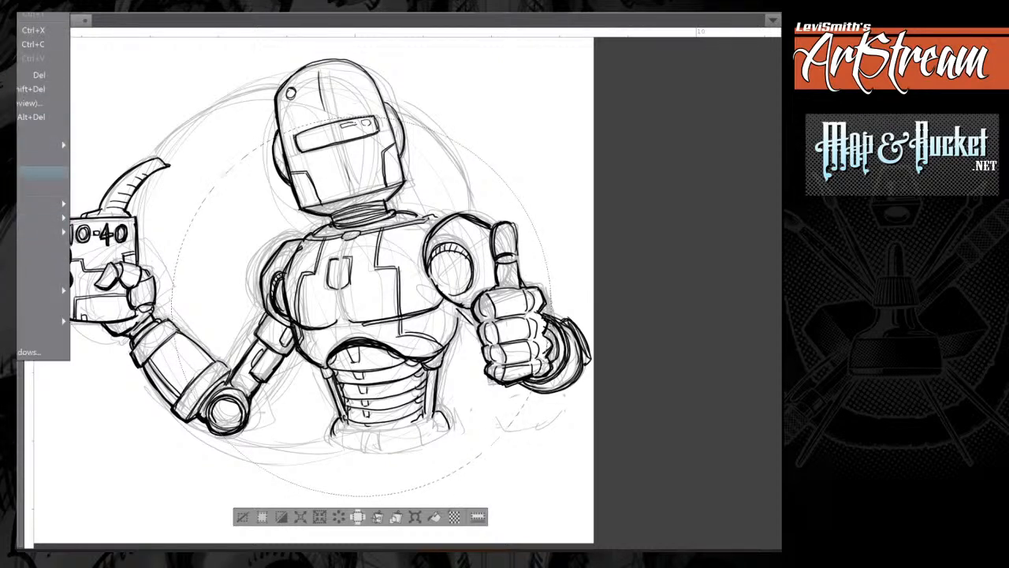
key("Return")
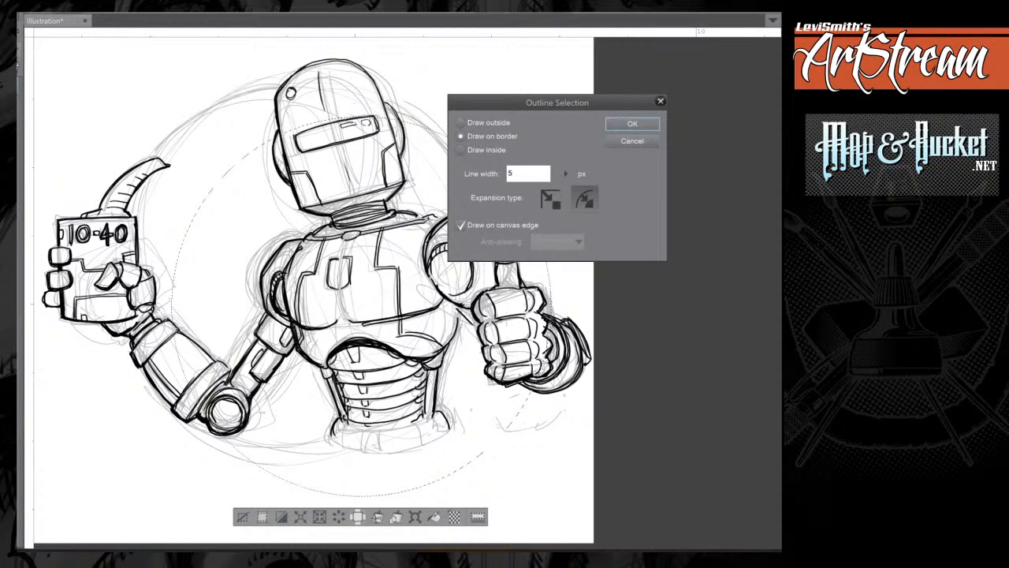
key("Return")
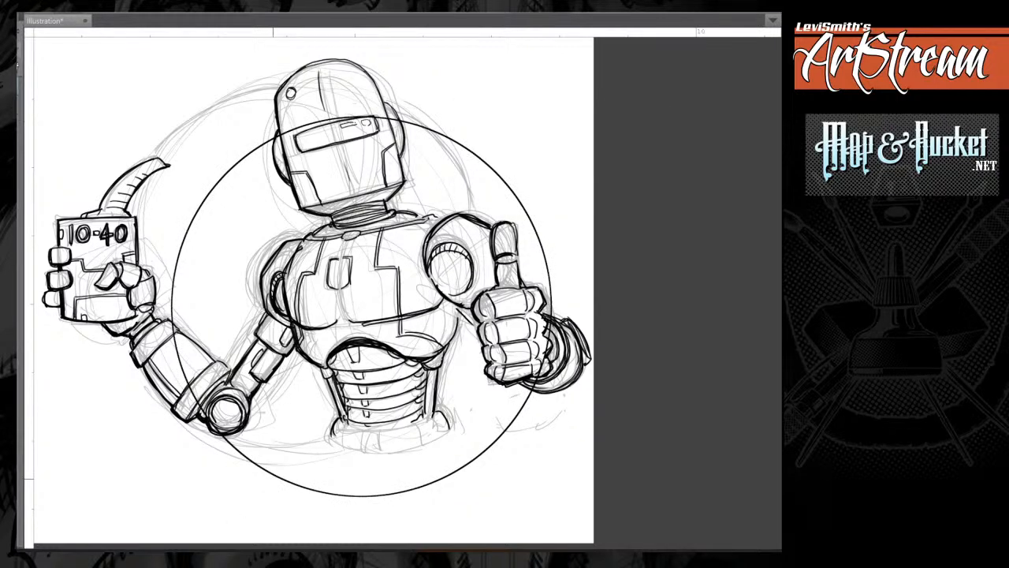
left_click_drag(460, 391, 403, 351)
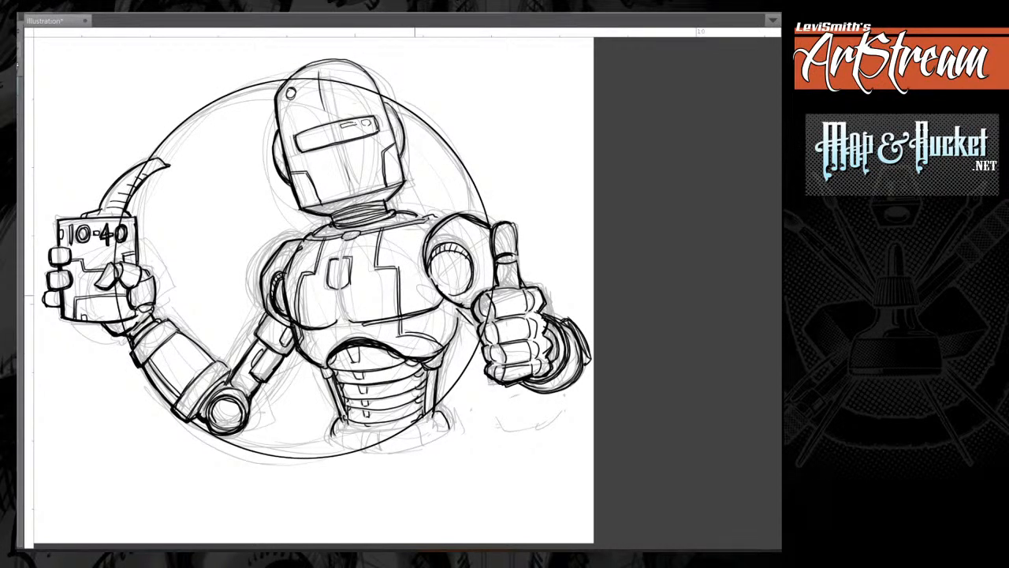
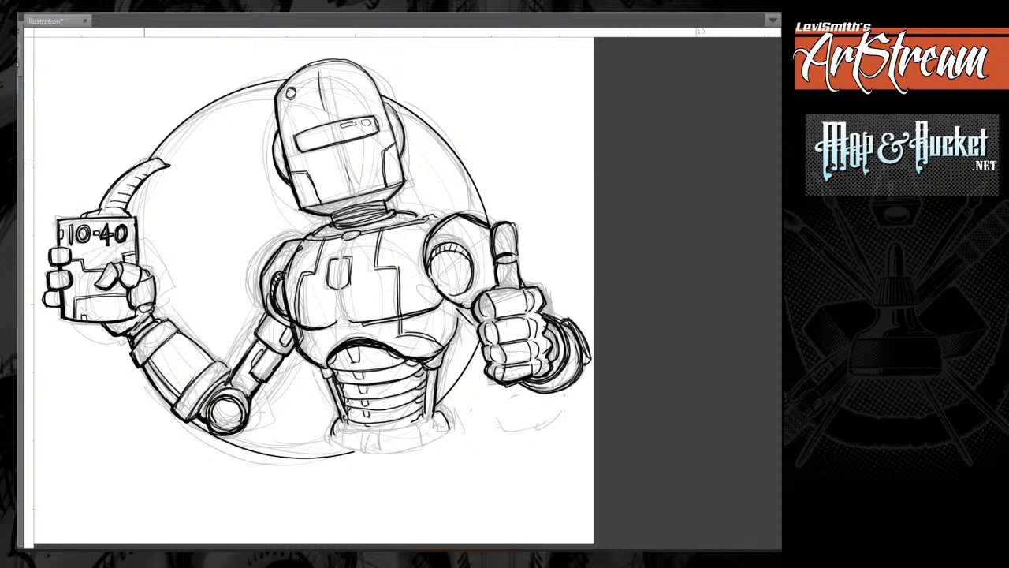
Hatch shadows on the fingers gripping the oil can and on the underside of that hand and wrist.
left_click_drag(144, 162, 165, 160)
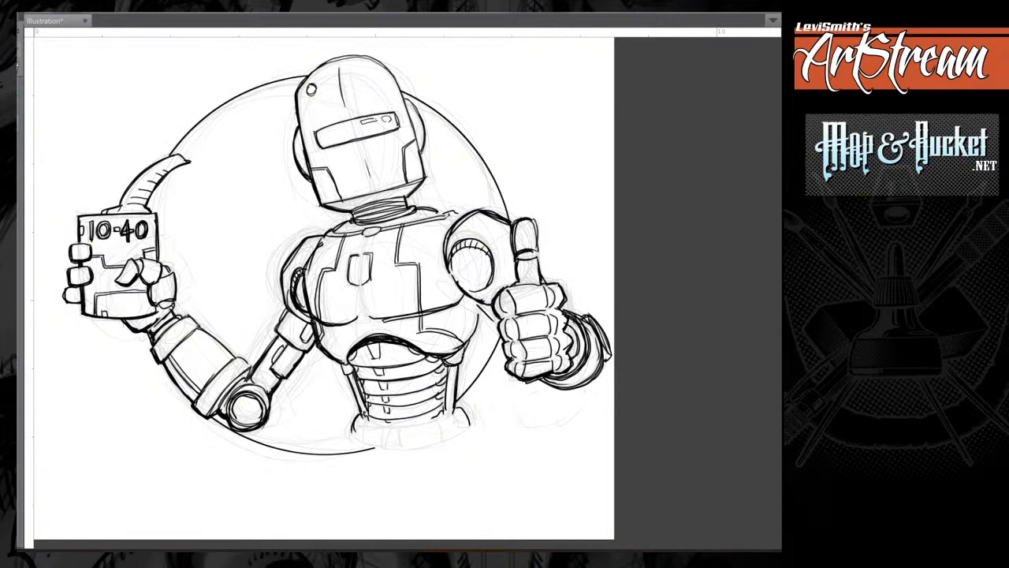
left_click_drag(158, 176, 191, 143)
left_click_drag(355, 268, 351, 295)
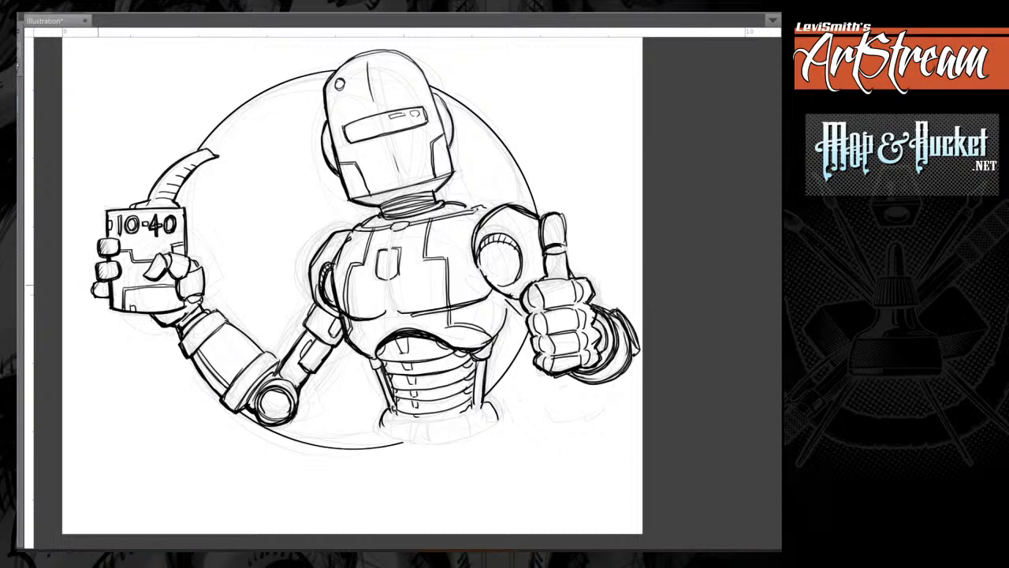
left_click_drag(95, 282, 107, 298)
left_click_drag(167, 267, 149, 276)
mouse_move(178, 276)
left_mouse_down()
mouse_move(190, 294)
mouse_move(170, 319)
mouse_move(191, 334)
left_mouse_up()
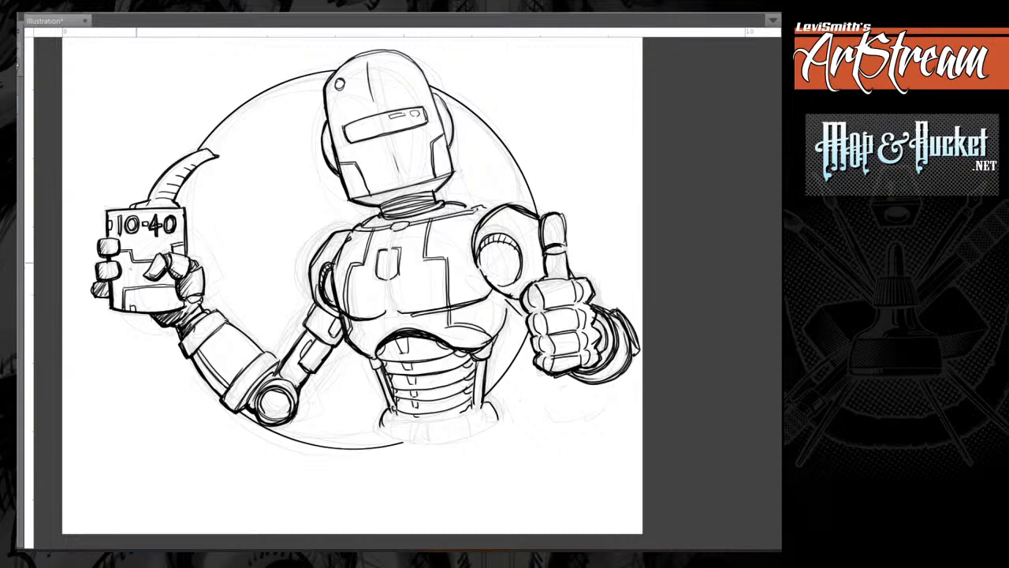
Hatch the shaded side of the oil can, its curved spout and the lower edge of the forearm.
mouse_move(112, 213)
left_mouse_down()
mouse_move(120, 307)
mouse_move(138, 308)
left_mouse_up()
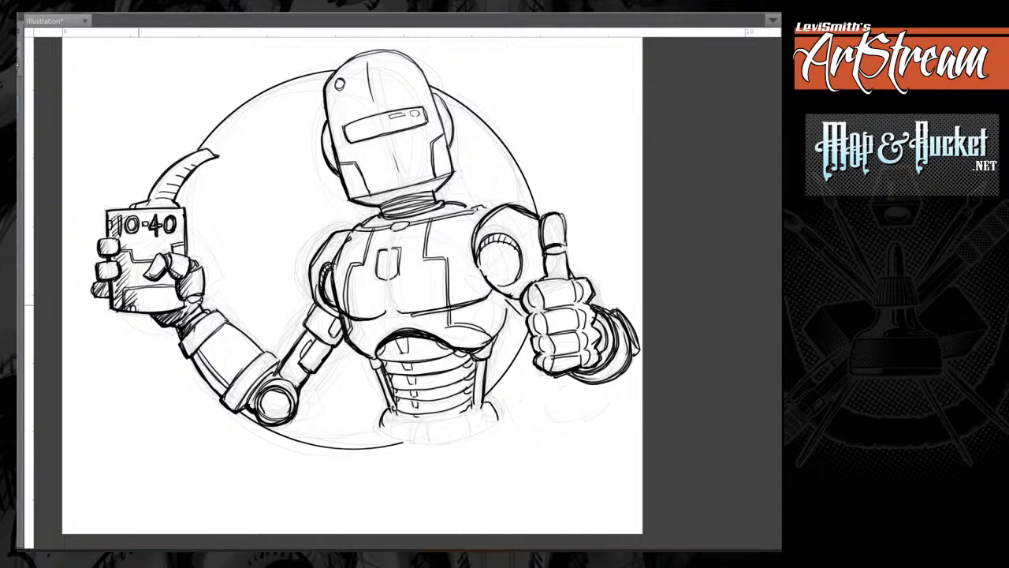
mouse_move(175, 167)
left_mouse_down()
mouse_move(142, 208)
mouse_move(156, 200)
left_mouse_up()
mouse_move(193, 331)
left_mouse_down()
mouse_move(186, 348)
mouse_move(233, 408)
left_mouse_up()
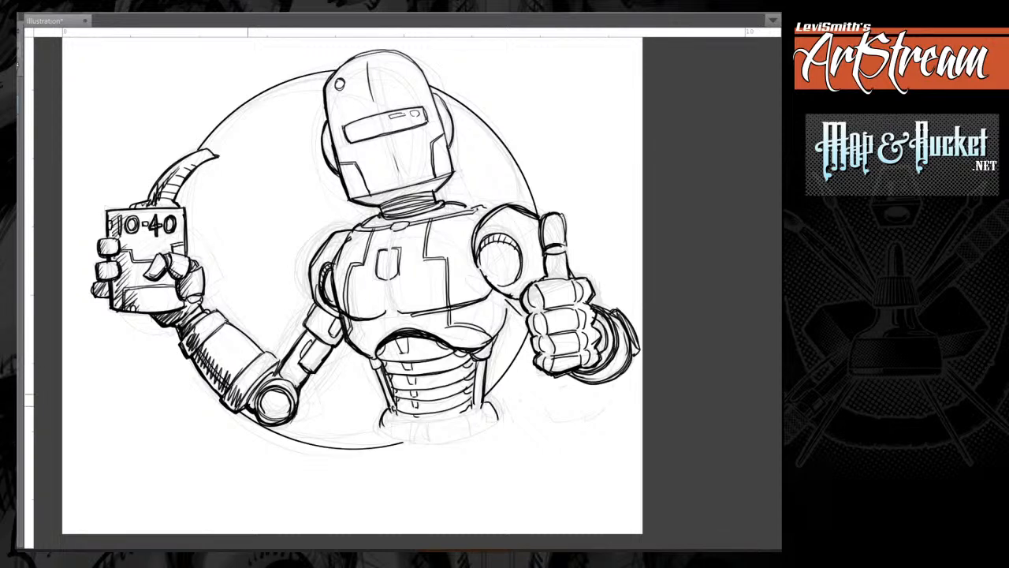
Hatch the elbow cuff and fill the round elbow joint of the can-holding arm with diagonal shading.
left_click_drag(268, 371, 242, 409)
mouse_move(259, 382)
left_mouse_down()
mouse_move(246, 407)
mouse_move(254, 394)
left_mouse_up()
left_click_drag(276, 366, 264, 412)
mouse_move(287, 398)
left_mouse_down()
mouse_move(270, 416)
mouse_move(278, 420)
left_mouse_up()
Hatch the underside of the upper arm from the elbow up to the cuff below the shoulder.
left_click_drag(303, 374, 290, 394)
left_click_drag(302, 373, 296, 388)
left_click_drag(310, 366, 301, 385)
left_click_drag(324, 349, 311, 368)
mouse_move(328, 344)
left_mouse_down()
mouse_move(319, 361)
mouse_move(323, 353)
left_mouse_up()
left_click_drag(339, 328, 328, 341)
mouse_move(317, 304)
left_mouse_down()
mouse_move(342, 324)
mouse_move(317, 314)
left_mouse_up()
left_click_drag(327, 311, 329, 323)
left_click_drag(343, 316, 331, 330)
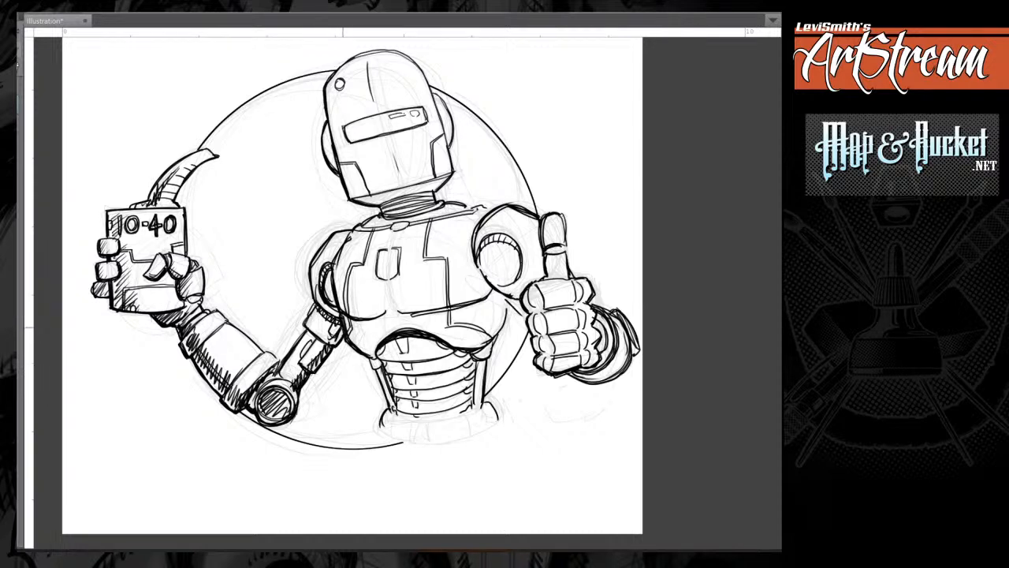
Shade the shoulder of the can-holding arm and hatch the shadow beneath the chest plate.
mouse_move(349, 232)
left_mouse_down()
mouse_move(328, 270)
mouse_move(336, 254)
left_mouse_up()
left_click_drag(336, 271, 327, 298)
left_click_drag(346, 233, 333, 257)
mouse_move(341, 316)
left_mouse_down()
mouse_move(364, 331)
mouse_move(382, 319)
mouse_move(418, 340)
left_mouse_up()
Hatch the sides of the ribbed waist and fill in the dark notches between its bands.
left_click_drag(380, 367, 383, 374)
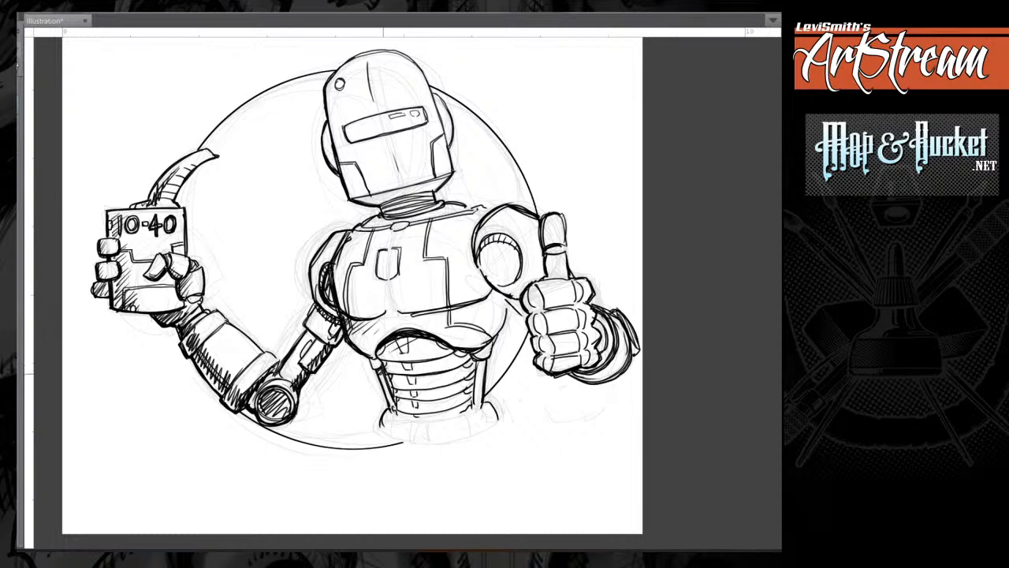
left_click_drag(394, 409, 386, 418)
mouse_move(490, 347)
left_mouse_down()
mouse_move(478, 380)
mouse_move(466, 356)
mouse_move(469, 405)
left_mouse_up()
mouse_move(417, 376)
left_mouse_down()
mouse_move(409, 383)
mouse_move(413, 407)
left_mouse_up()
left_click_drag(409, 361, 403, 371)
mouse_move(405, 335)
left_mouse_down()
mouse_move(400, 353)
mouse_move(381, 362)
left_mouse_up()
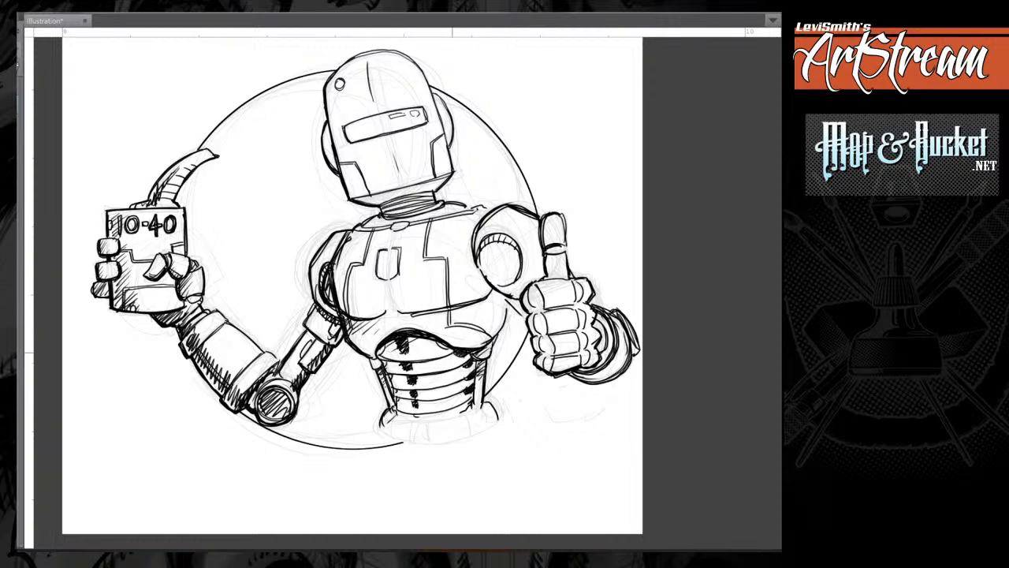
mouse_move(454, 349)
left_mouse_down()
mouse_move(385, 374)
mouse_move(474, 358)
left_mouse_up()
left_click_drag(460, 363, 444, 371)
left_click_drag(492, 292, 430, 301)
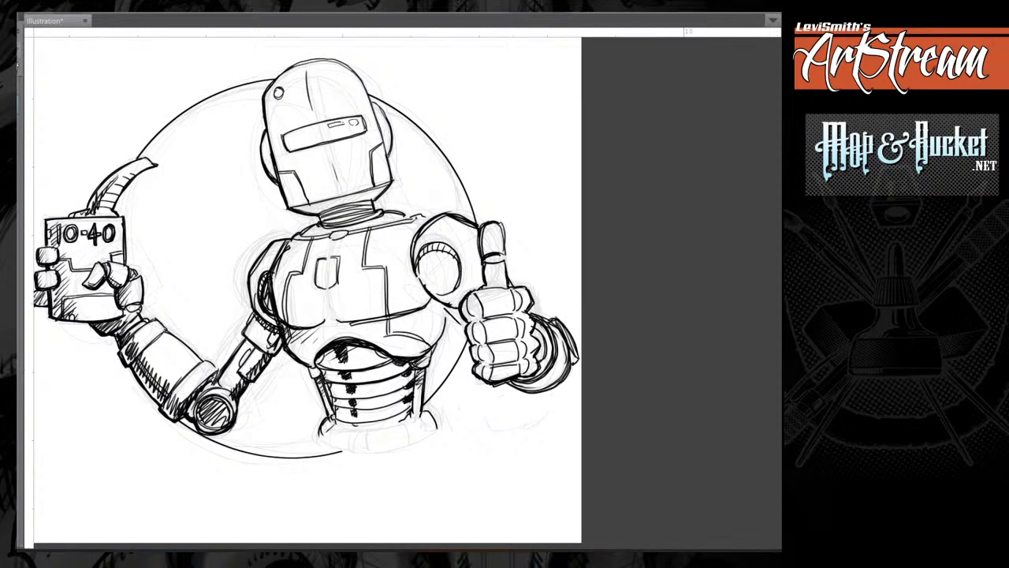
mouse_move(333, 352)
left_mouse_down()
mouse_move(320, 371)
mouse_move(335, 423)
left_mouse_up()
left_click_drag(348, 417, 339, 429)
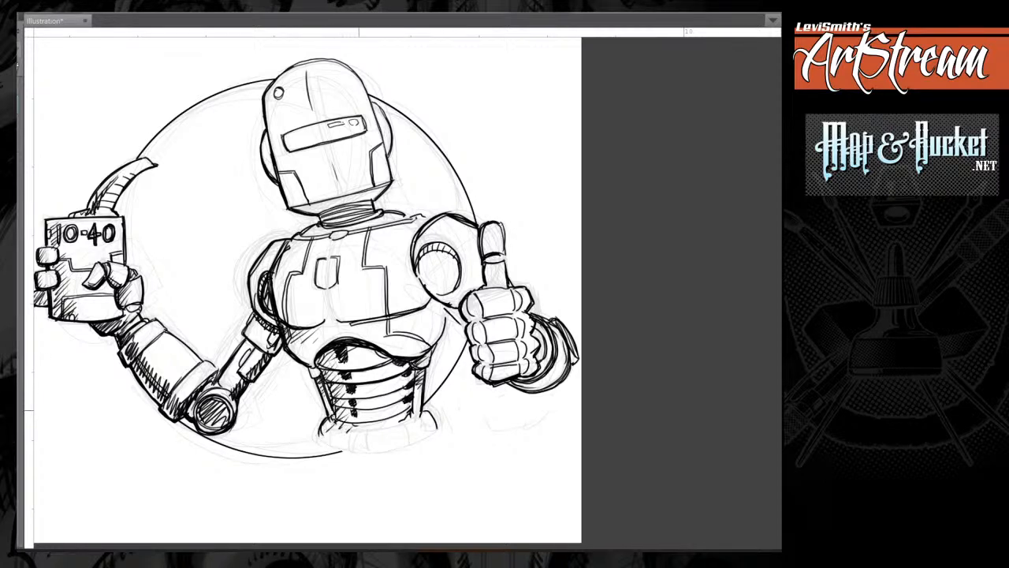
Hatch the shaded side of the chest, the chest plate details and the lower torso below the thumbs-up arm.
mouse_move(286, 251)
left_mouse_down()
mouse_move(277, 314)
mouse_move(279, 266)
mouse_move(274, 289)
mouse_move(282, 321)
left_mouse_up()
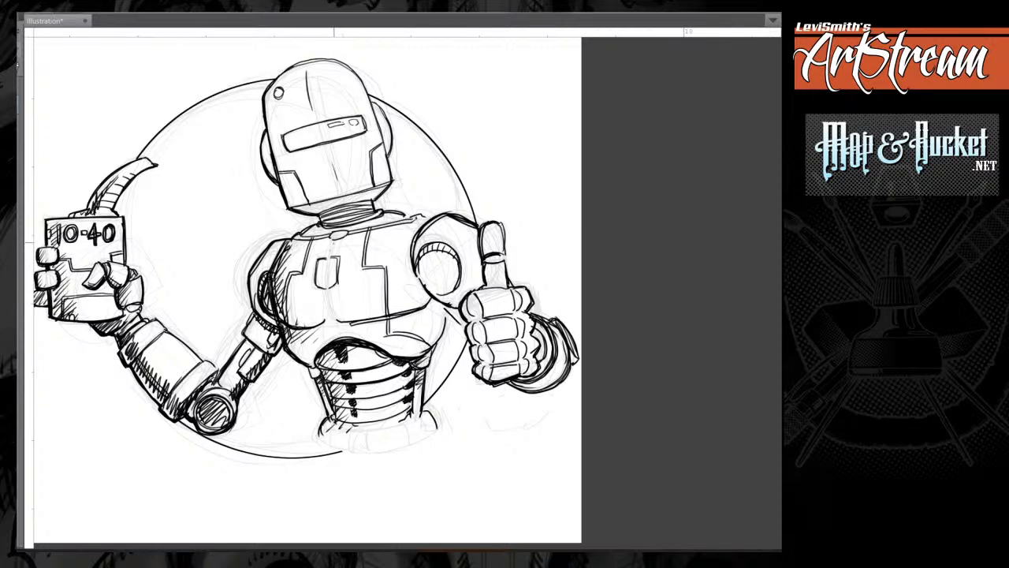
mouse_move(332, 241)
left_mouse_down()
mouse_move(325, 312)
mouse_move(341, 330)
mouse_move(299, 347)
mouse_move(314, 365)
left_mouse_up()
mouse_move(447, 308)
left_mouse_down()
mouse_move(444, 331)
mouse_move(471, 325)
mouse_move(407, 318)
mouse_move(423, 362)
left_mouse_up()
Hatch the thumbs-up arm's shoulder edge and round socket, the fist's finger edges and the wrist cuffs.
mouse_move(426, 219)
left_mouse_down()
mouse_move(404, 262)
mouse_move(404, 298)
mouse_move(404, 257)
mouse_move(405, 276)
mouse_move(437, 304)
left_mouse_up()
mouse_move(452, 249)
left_mouse_down()
mouse_move(420, 265)
mouse_move(472, 315)
mouse_move(489, 375)
left_mouse_up()
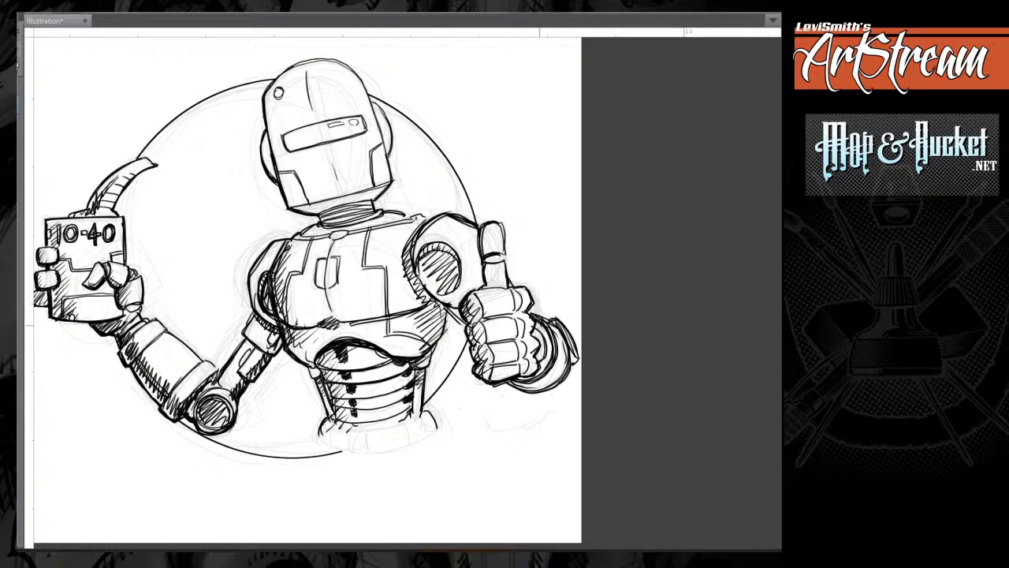
left_click_drag(534, 323, 547, 342)
mouse_move(539, 339)
left_mouse_down()
mouse_move(552, 358)
mouse_move(535, 386)
mouse_move(569, 364)
left_mouse_up()
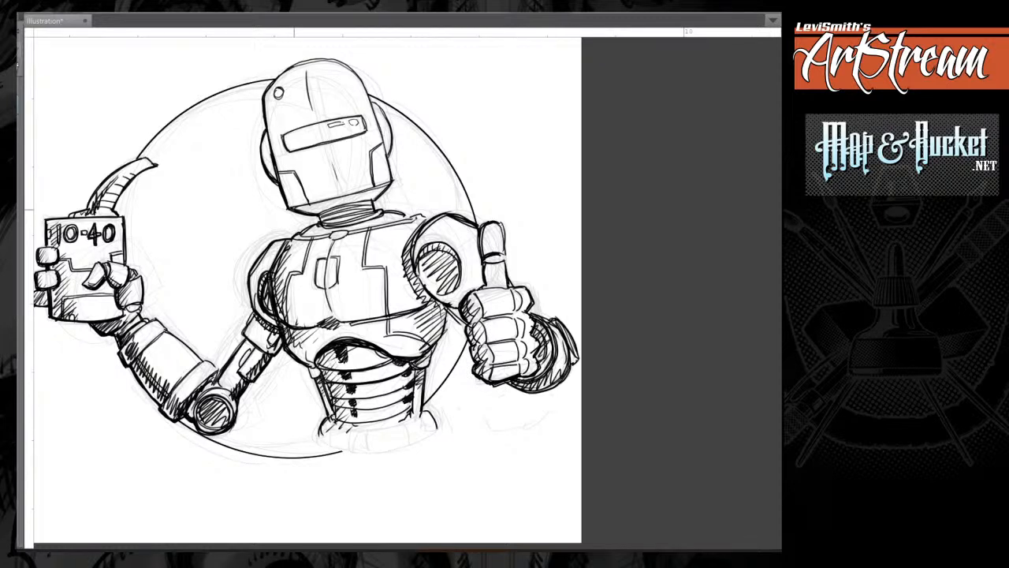
Hatch the shadow beneath the head, the neck and collar, and the shaded ear disc.
left_click_drag(293, 210, 382, 189)
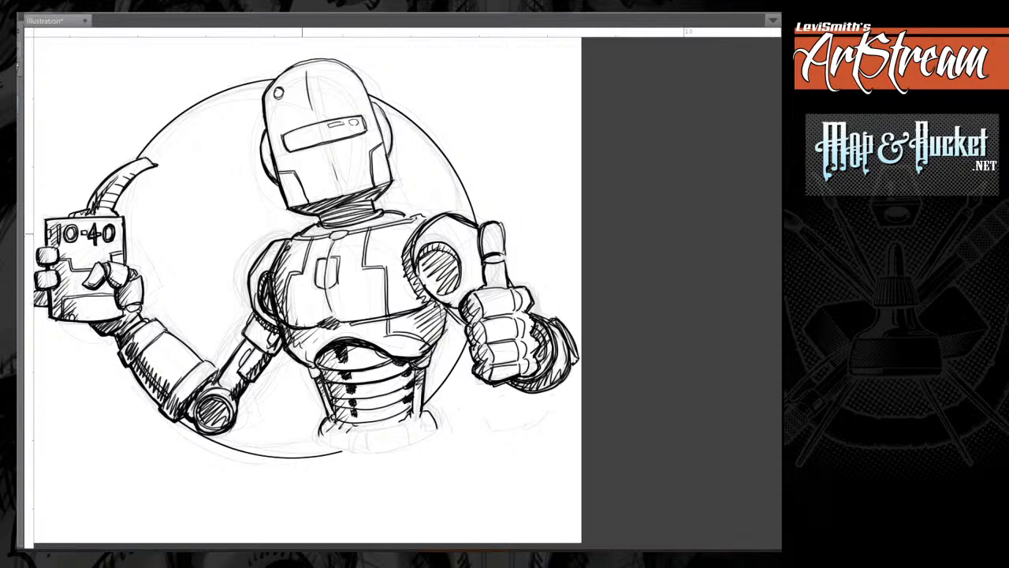
left_click_drag(302, 234, 384, 222)
left_click_drag(266, 136, 272, 174)
left_click_drag(267, 165, 275, 177)
Hatch diagonal shading down the dark side of the helmet, above and below the visor.
left_click_drag(288, 69, 268, 96)
left_click_drag(289, 71, 267, 109)
left_click_drag(292, 82, 269, 122)
left_click_drag(290, 99, 271, 138)
mouse_move(294, 110)
left_mouse_down()
mouse_move(275, 149)
mouse_move(290, 187)
left_mouse_up()
left_click_drag(318, 167, 297, 196)
Thicken the visor outline and the helmet's shaded side and bottom edges.
mouse_move(282, 133)
left_mouse_down()
mouse_move(287, 152)
mouse_move(362, 116)
left_mouse_up()
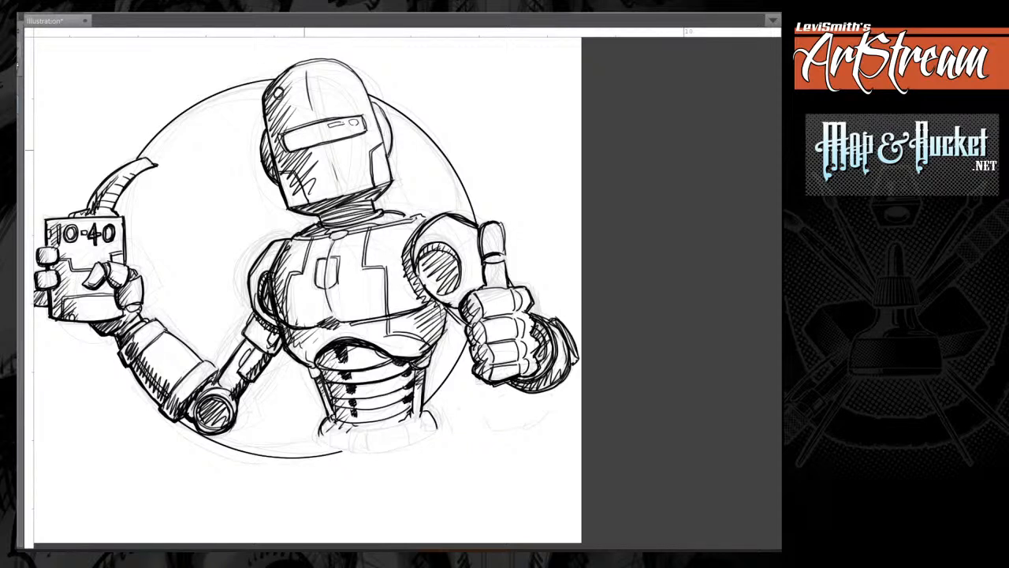
mouse_move(290, 152)
left_mouse_down()
mouse_move(365, 132)
mouse_move(321, 146)
left_mouse_up()
left_click_drag(266, 103, 288, 197)
left_click_drag(270, 131, 288, 202)
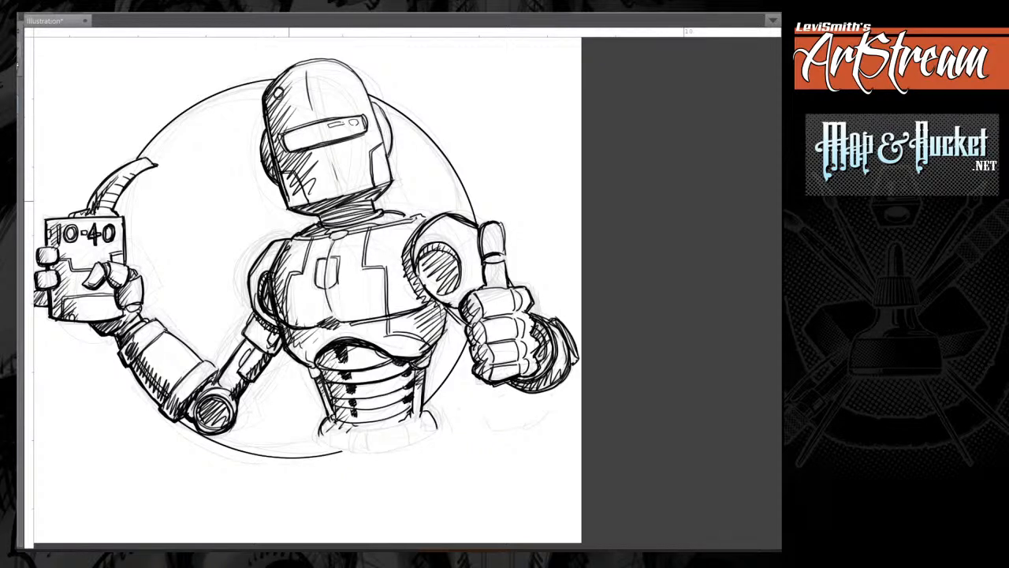
left_click_drag(272, 142, 289, 202)
left_click_drag(275, 164, 291, 206)
mouse_move(270, 131)
left_mouse_down()
mouse_move(279, 186)
mouse_move(346, 198)
left_mouse_up()
left_click_drag(286, 207, 369, 191)
mouse_move(322, 200)
left_mouse_down()
mouse_move(378, 190)
mouse_move(326, 202)
left_mouse_up()
Darken the chest's shaded edge and the underside of the adjoining upper arm down to the elbow joint.
mouse_move(302, 207)
left_mouse_down()
mouse_move(322, 211)
mouse_move(273, 281)
left_mouse_up()
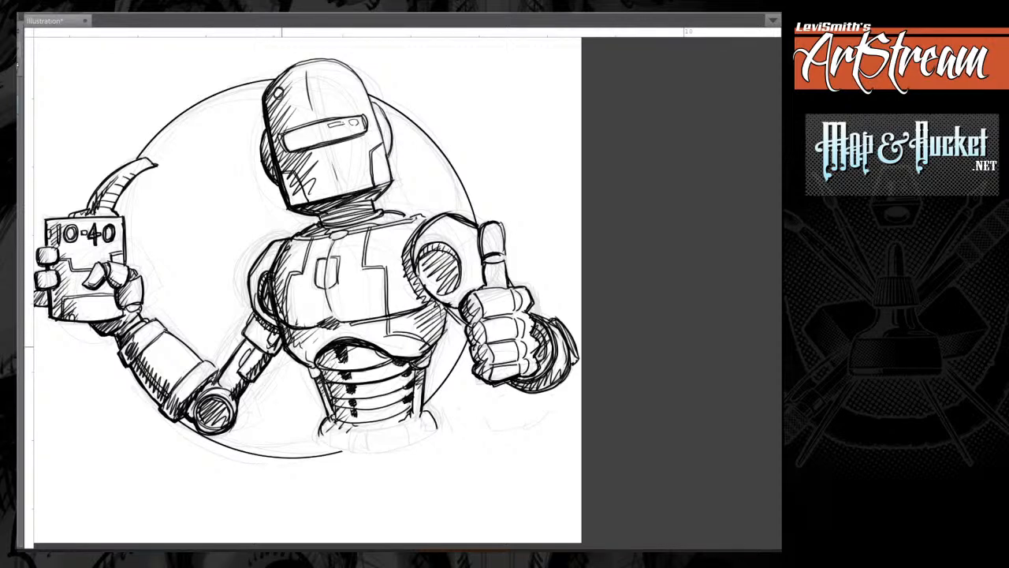
left_click_drag(282, 342, 272, 352)
mouse_move(249, 344)
left_mouse_down()
mouse_move(274, 351)
mouse_move(252, 377)
left_mouse_up()
left_click_drag(259, 371, 258, 375)
left_click_drag(214, 427, 221, 422)
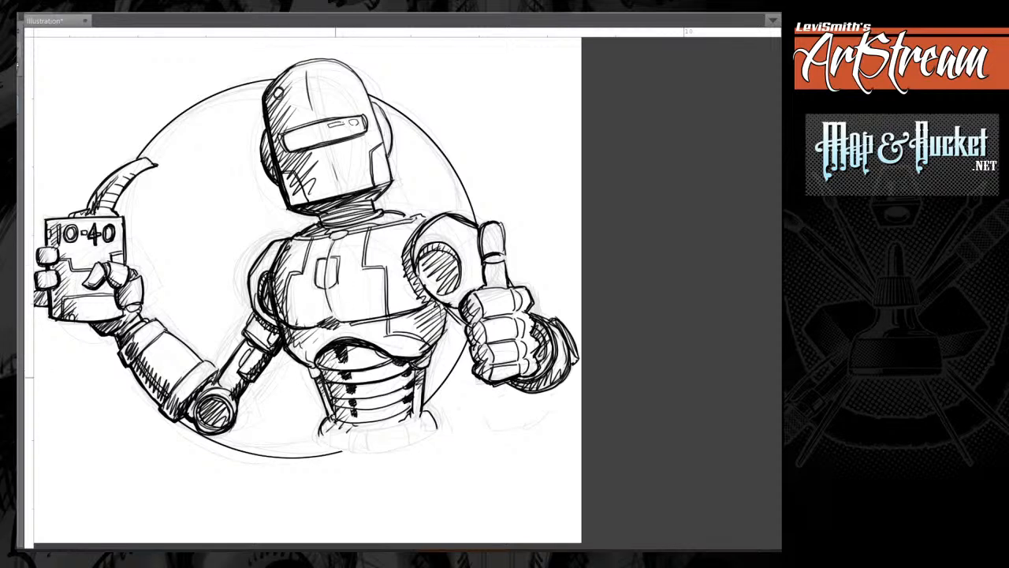
Thicken the waist's side contours and add small hatching marks around its base.
left_click_drag(308, 367, 318, 434)
left_click_drag(342, 396, 335, 422)
left_click_drag(440, 340, 447, 312)
left_click_drag(421, 400, 424, 377)
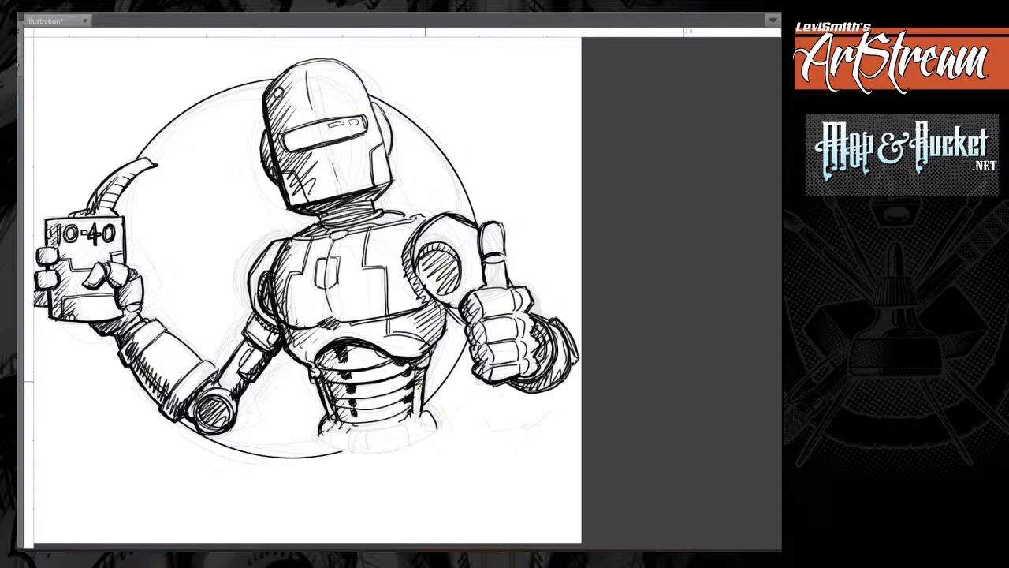
Darken the shadows beside the round shoulder socket and along the forearm, and erase the circle's loose end below the waist.
left_click_drag(425, 382, 446, 405)
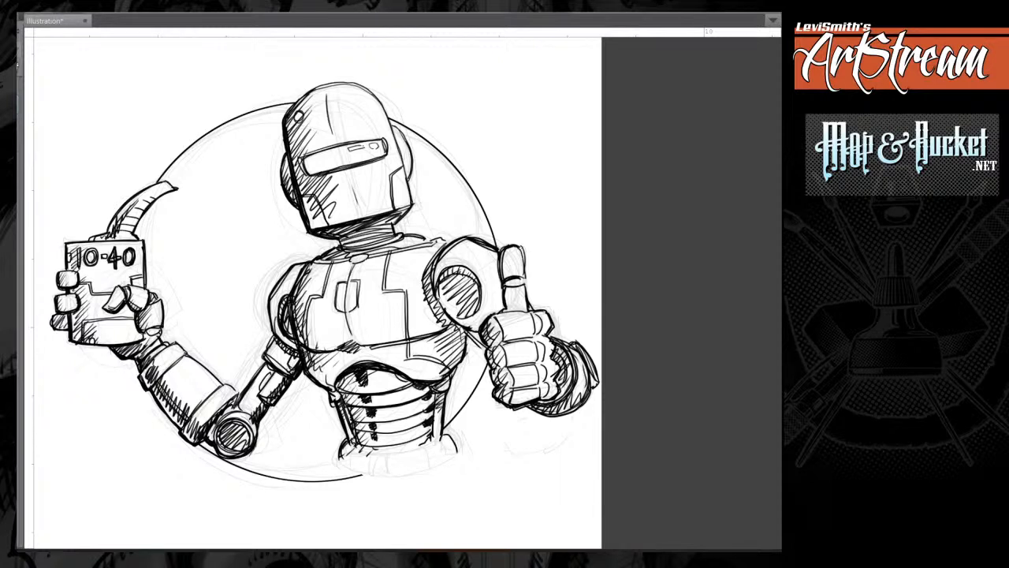
mouse_move(435, 280)
left_mouse_down()
mouse_move(455, 324)
mouse_move(478, 334)
mouse_move(438, 308)
mouse_move(451, 324)
left_mouse_up()
left_click_drag(156, 355, 198, 403)
left_click_drag(277, 418, 263, 400)
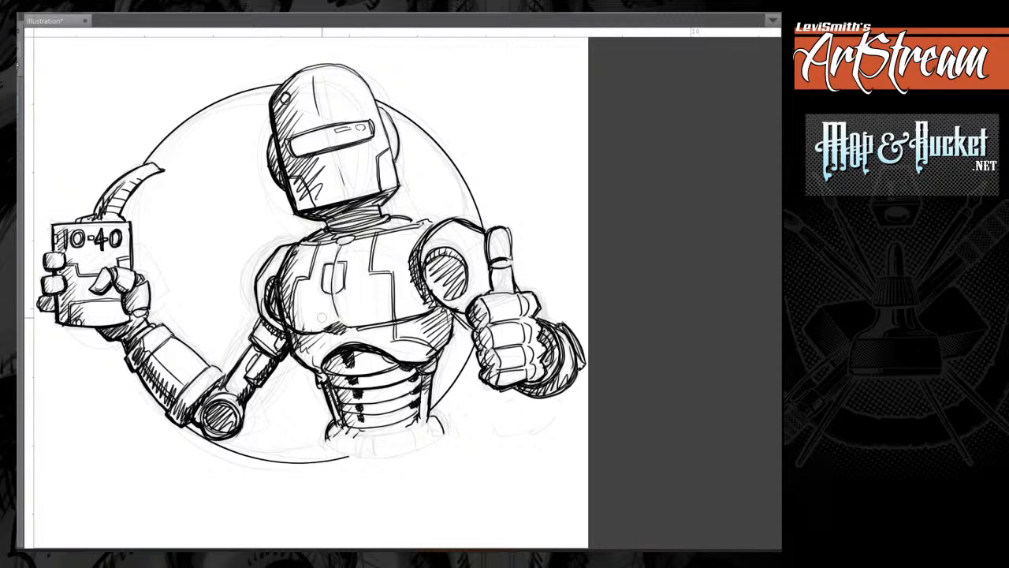
left_click_drag(350, 460, 294, 464)
Thicken the outer edges of the oil can and its gripping fingers, and the underside contour of that arm.
left_click_drag(53, 250, 215, 240)
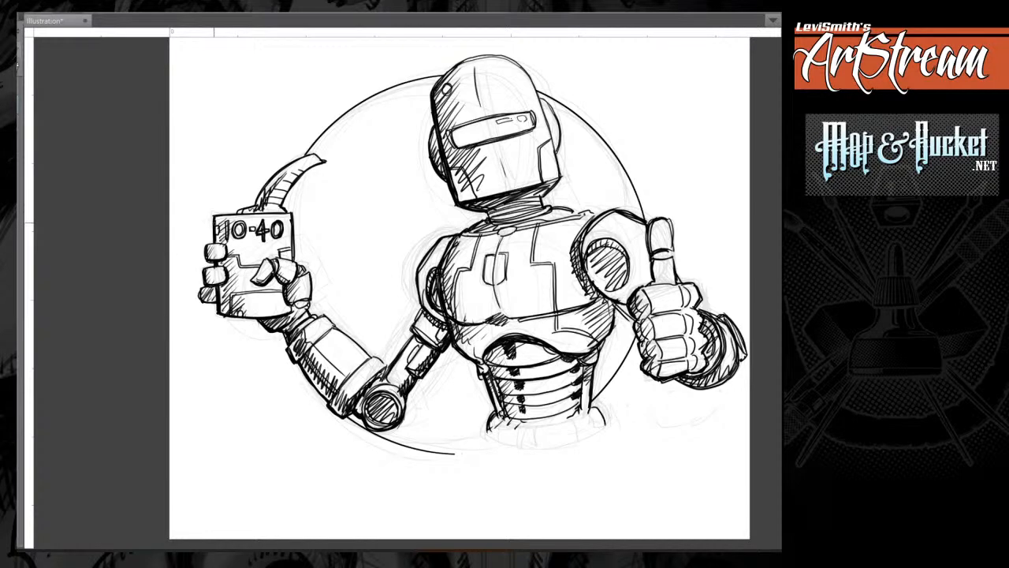
mouse_move(213, 212)
left_mouse_down()
mouse_move(202, 299)
mouse_move(268, 321)
mouse_move(295, 314)
mouse_move(265, 330)
left_mouse_up()
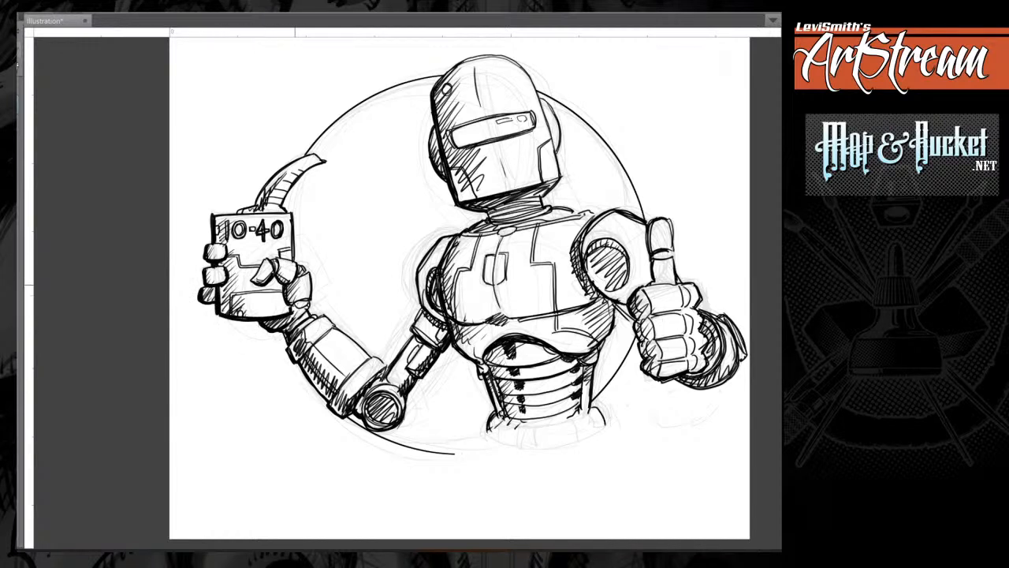
mouse_move(286, 287)
left_mouse_down()
mouse_move(290, 299)
mouse_move(267, 285)
left_mouse_up()
mouse_move(289, 325)
left_mouse_down()
mouse_move(297, 366)
mouse_move(334, 329)
left_mouse_up()
left_click_drag(297, 361, 328, 404)
mouse_move(328, 406)
left_mouse_down()
mouse_move(392, 429)
mouse_move(404, 392)
mouse_move(452, 343)
left_mouse_up()
Thicken the torso's shaded contour and both side contours of the waist down to its base.
left_click_drag(629, 308, 500, 286)
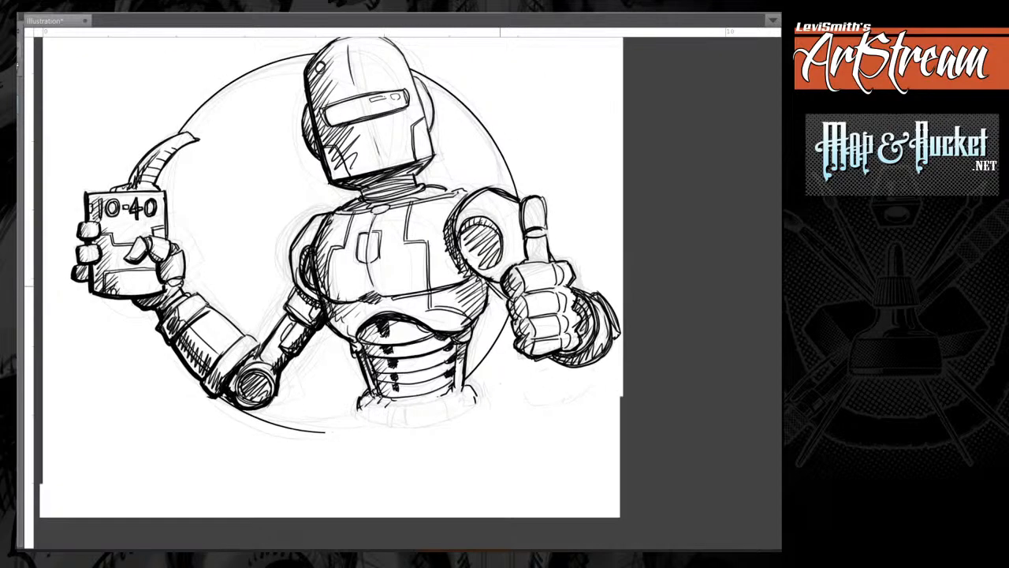
mouse_move(331, 214)
left_mouse_down()
mouse_move(317, 285)
mouse_move(345, 303)
mouse_move(346, 338)
left_mouse_up()
left_click_drag(363, 374, 364, 408)
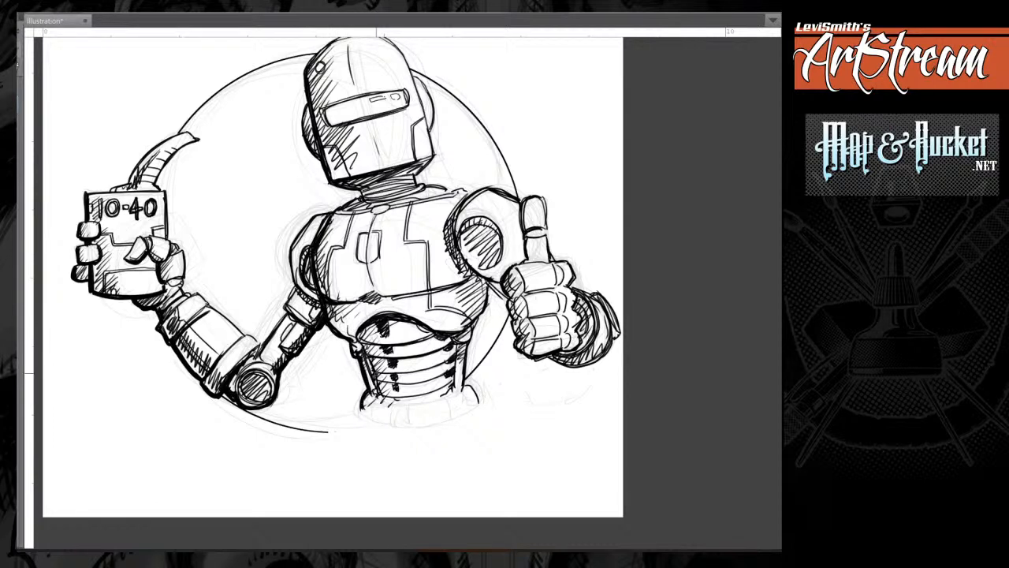
left_click_drag(489, 287, 466, 385)
Thicken the thumbs-up arm's lower contour, the thumb and finger outlines, and blacken the shadow inside the wrist cuffs.
mouse_move(459, 252)
left_mouse_down()
mouse_move(511, 303)
mouse_move(502, 287)
mouse_move(523, 352)
mouse_move(559, 337)
mouse_move(553, 290)
mouse_move(521, 287)
mouse_move(526, 316)
left_mouse_up()
left_click_drag(529, 200, 532, 261)
mouse_move(530, 228)
left_mouse_down()
mouse_move(543, 228)
mouse_move(572, 285)
mouse_move(582, 320)
mouse_move(574, 352)
mouse_move(596, 365)
mouse_move(576, 364)
mouse_move(590, 342)
left_mouse_up()
mouse_move(592, 338)
left_mouse_down()
mouse_move(598, 316)
mouse_move(579, 314)
mouse_move(590, 330)
left_mouse_up()
left_click_drag(593, 294, 585, 311)
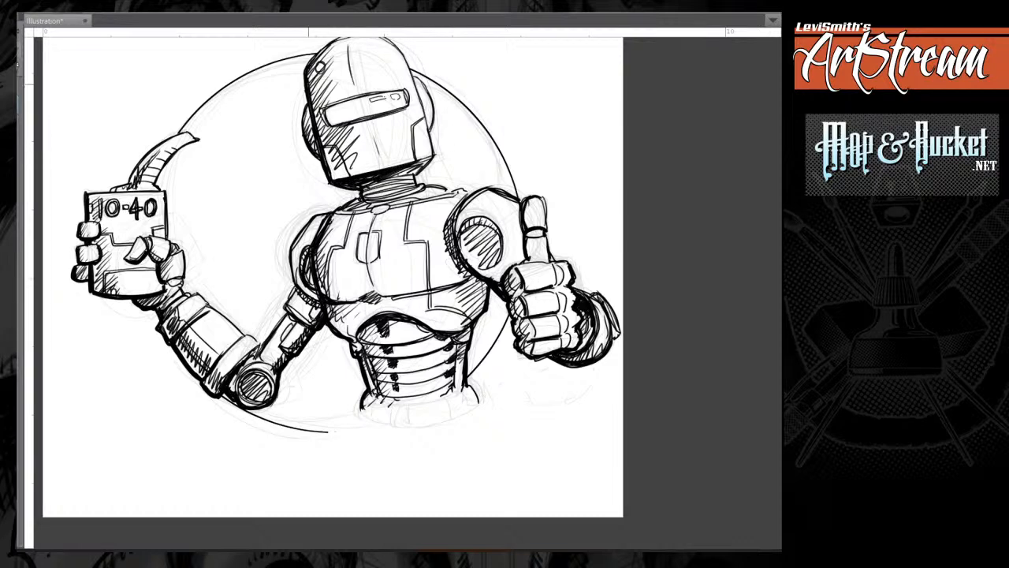
Reinforce the helmet's shaded edge, the shadow under the chin and neck, and the can-side shoulder outline.
left_click_drag(310, 107, 317, 147)
left_click_drag(421, 163, 403, 174)
left_click_drag(350, 189, 355, 201)
mouse_move(276, 257)
left_mouse_down()
mouse_move(287, 292)
mouse_move(300, 221)
left_mouse_up()
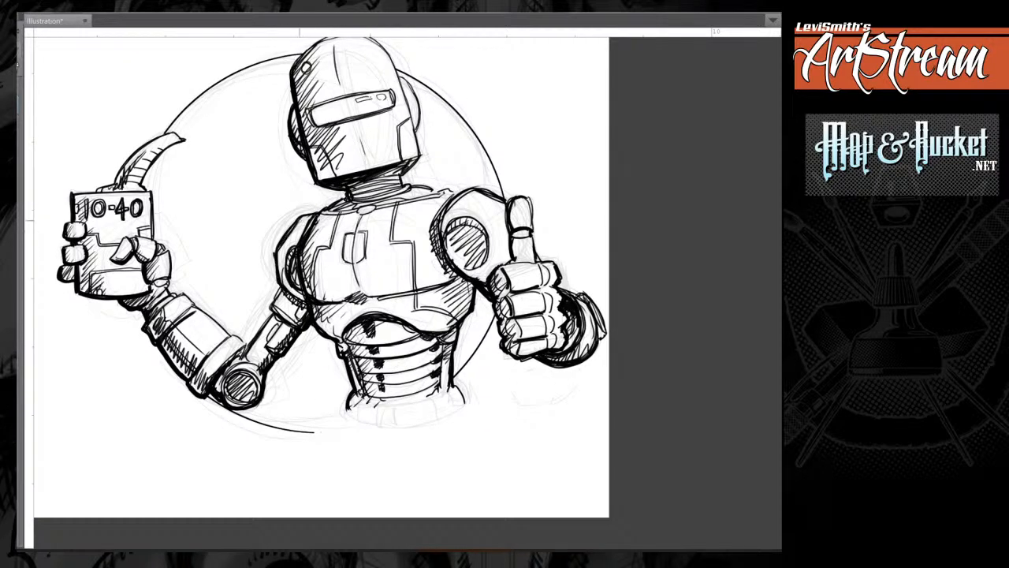
Sign the drawing with the artist's handwritten signature between the waist base and the area below the fist.
mouse_move(427, 407)
left_mouse_down()
mouse_move(388, 388)
mouse_move(399, 411)
mouse_move(468, 372)
left_mouse_up()
left_click_drag(401, 389, 412, 384)
mouse_move(400, 395)
left_mouse_down()
mouse_move(431, 373)
mouse_move(437, 383)
left_mouse_up()
left_click_drag(429, 374, 445, 371)
mouse_move(433, 388)
left_mouse_down()
mouse_move(445, 404)
mouse_move(415, 396)
left_mouse_up()
left_click_drag(442, 394, 452, 394)
left_click_drag(454, 385, 456, 393)
left_click_drag(457, 375, 466, 394)
left_click_drag(467, 394, 489, 391)
left_click_drag(464, 387, 498, 382)
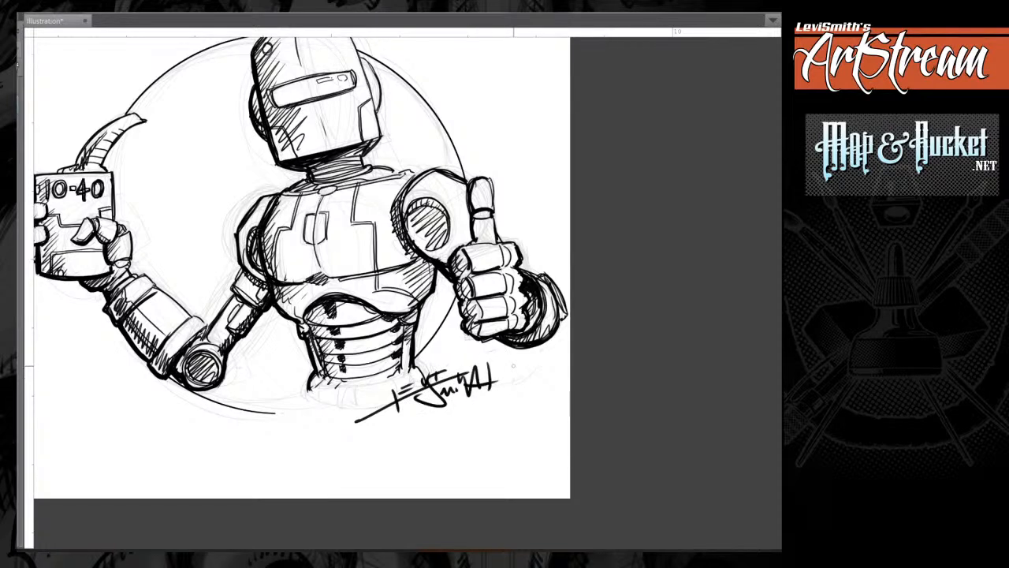